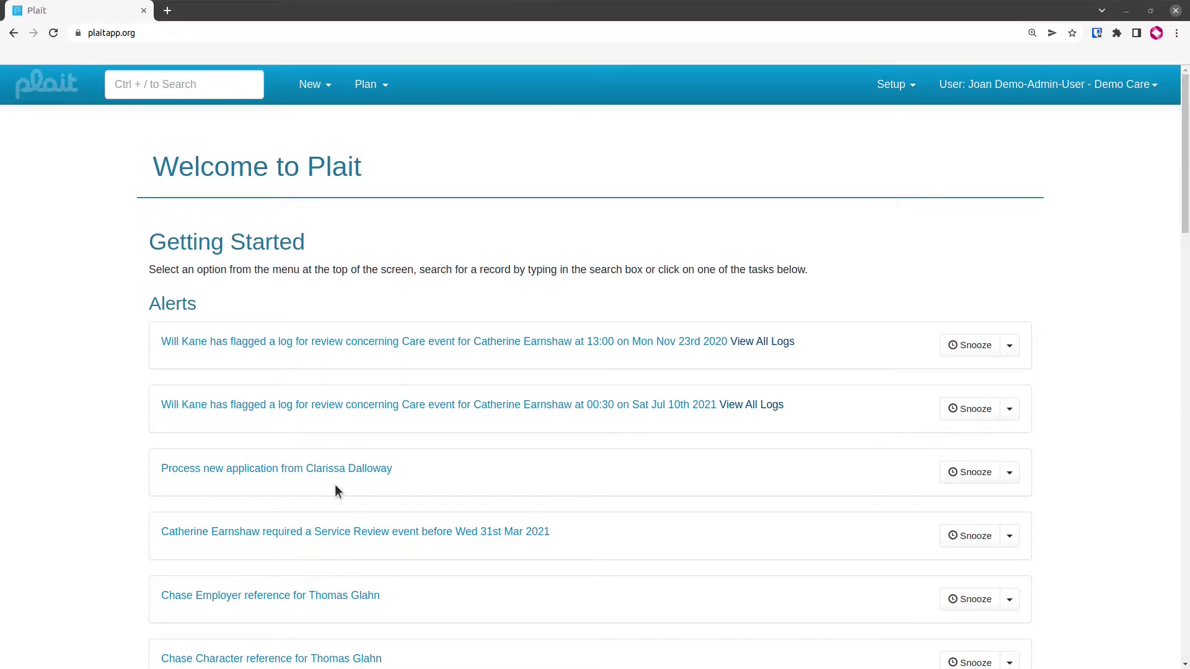
# Start a blank new Client record from the New menu
pyautogui.click(332, 91)
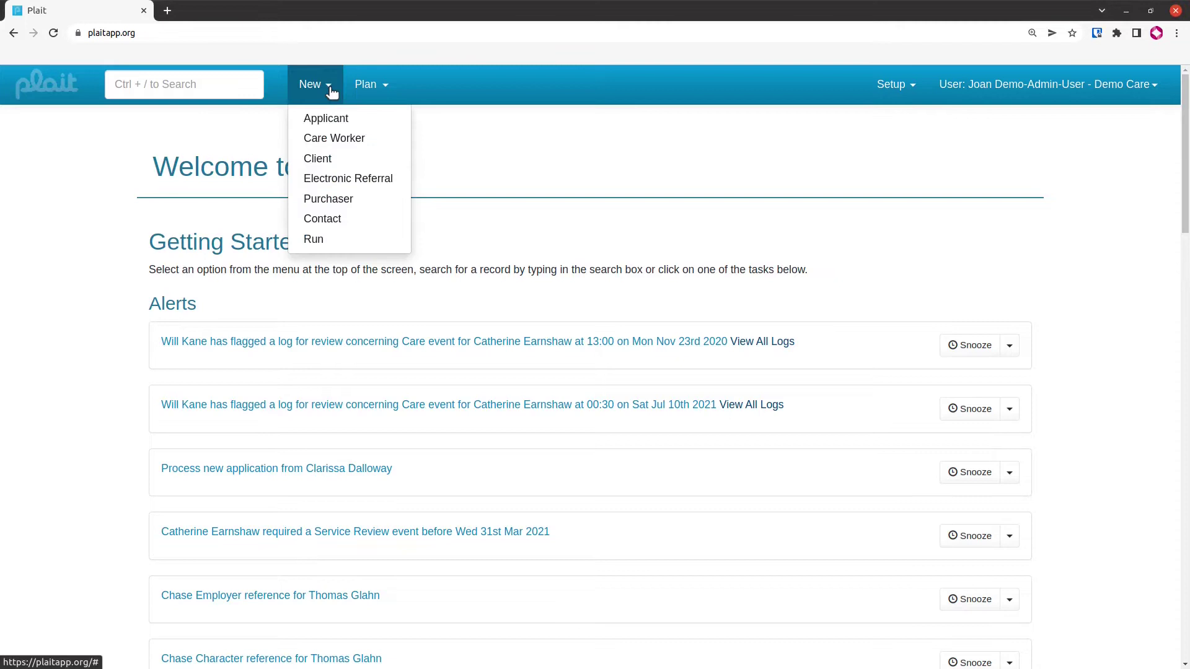
pyautogui.click(343, 160)
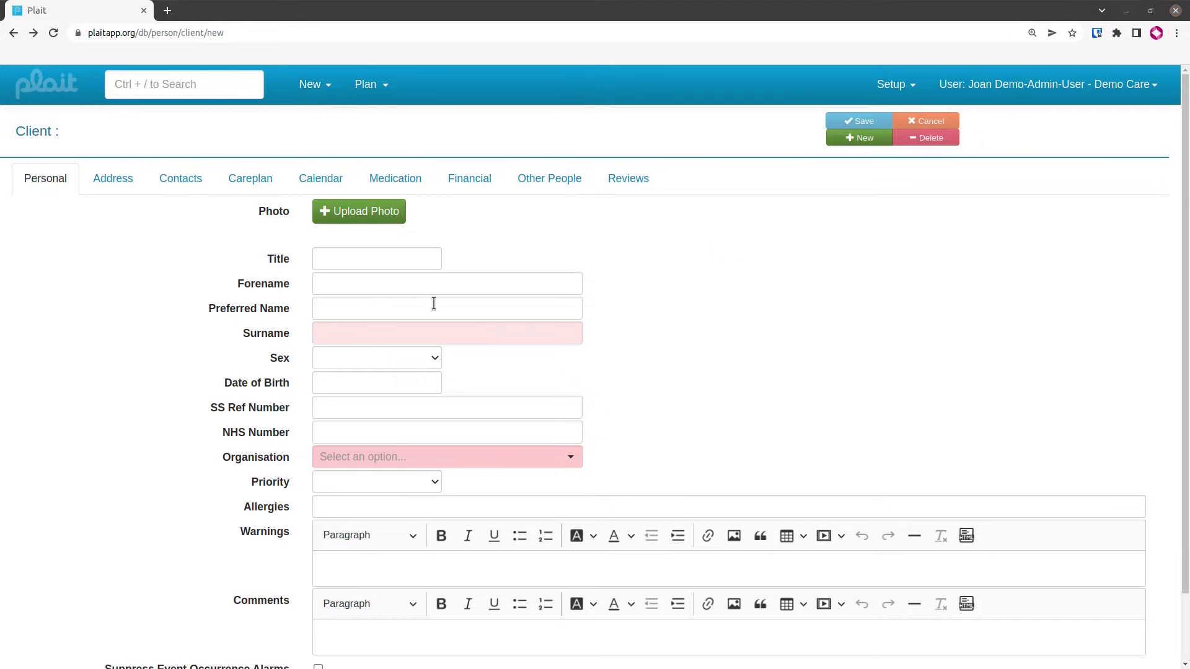
# Enter title Mr and the client's forename and surname
pyautogui.click(370, 256)
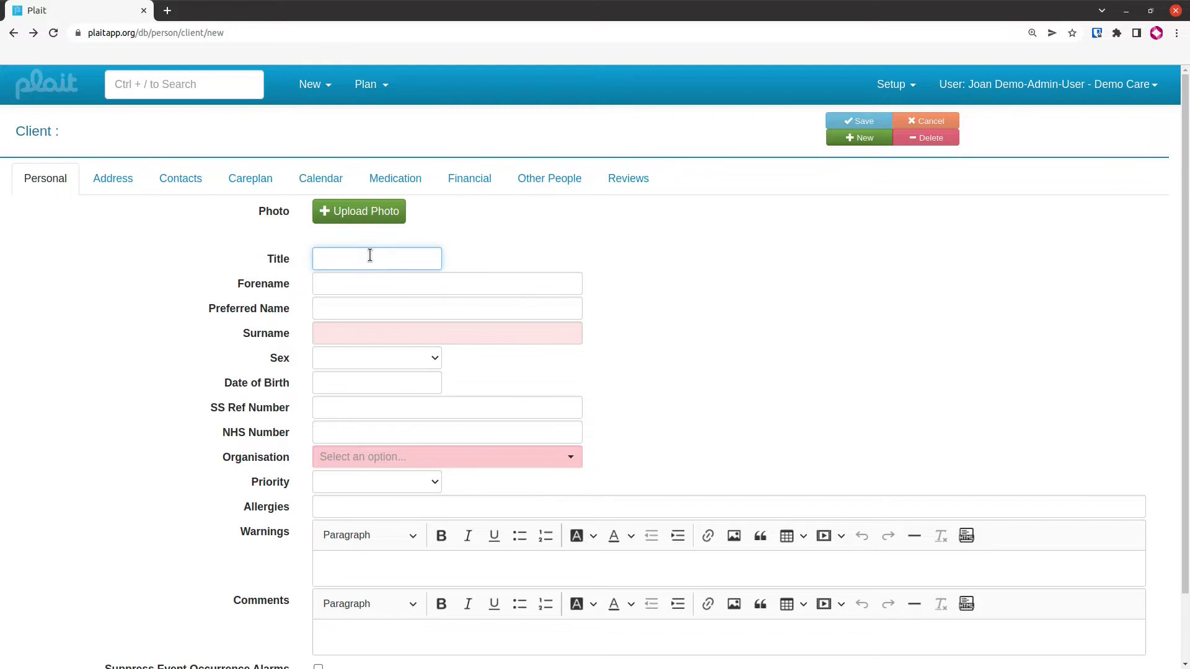
pyautogui.write('Mr')
pyautogui.press('Tab')
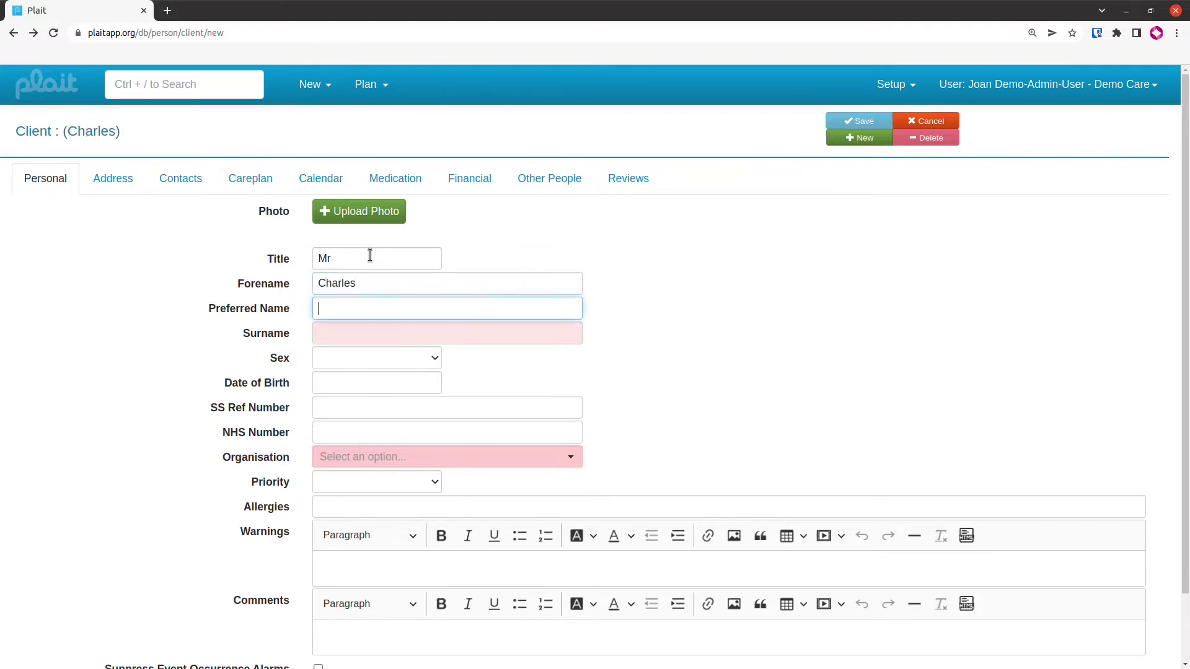
pyautogui.press('Tab')
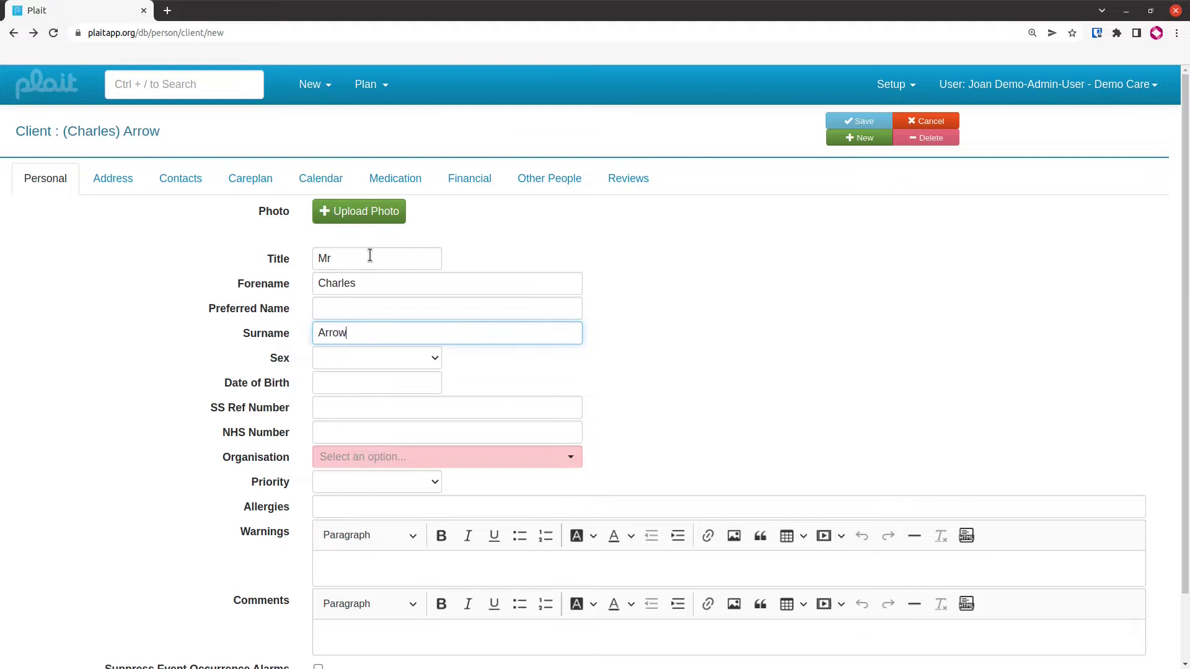
pyautogui.press('Tab')
# Set sex to M and date of birth to 04/05/1925, leaving NHS Number clear
pyautogui.press('m')
pyautogui.press('Tab')
pyautogui.write('04/')
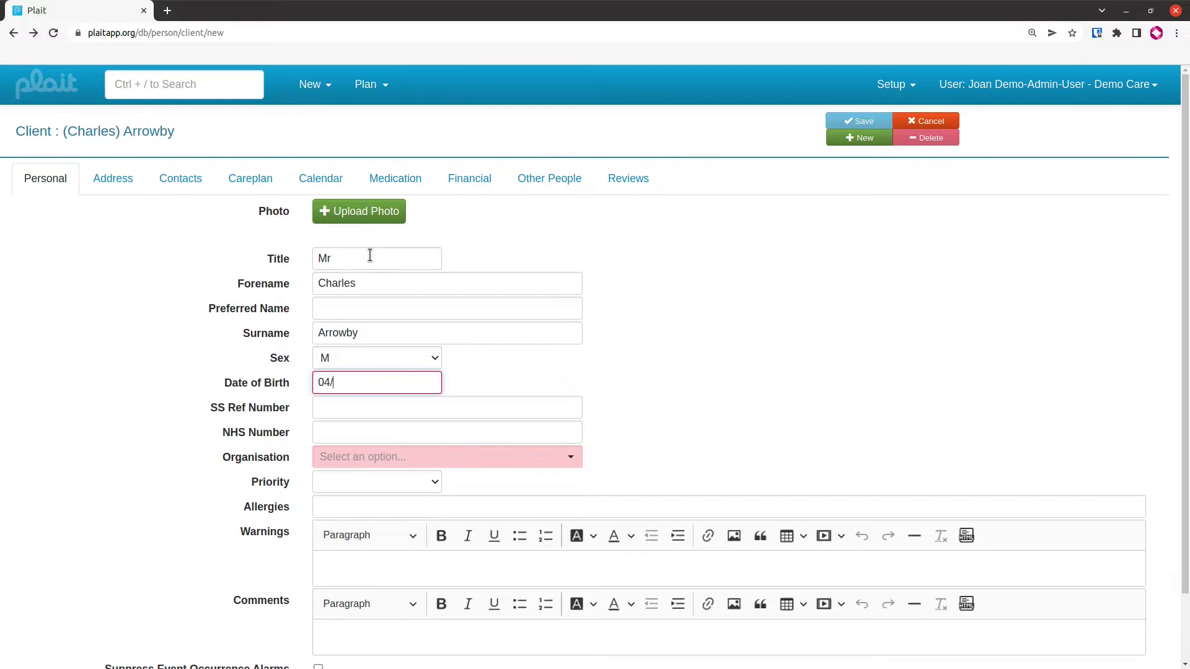
pyautogui.write('05/1925')
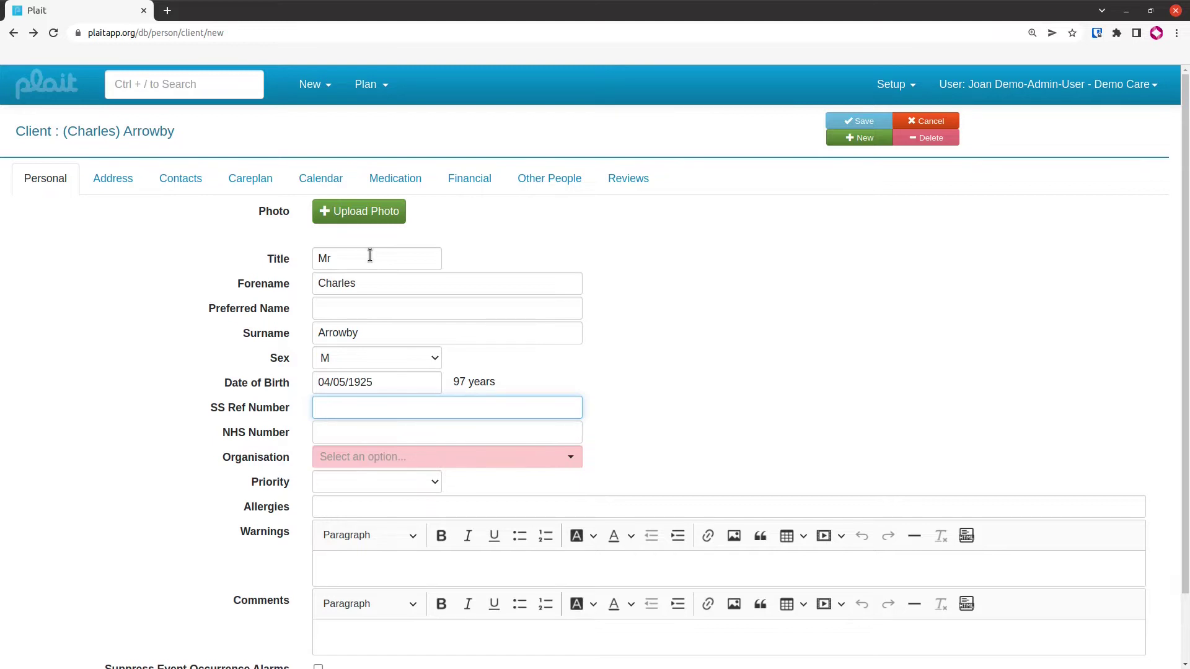
pyautogui.press('Tab')
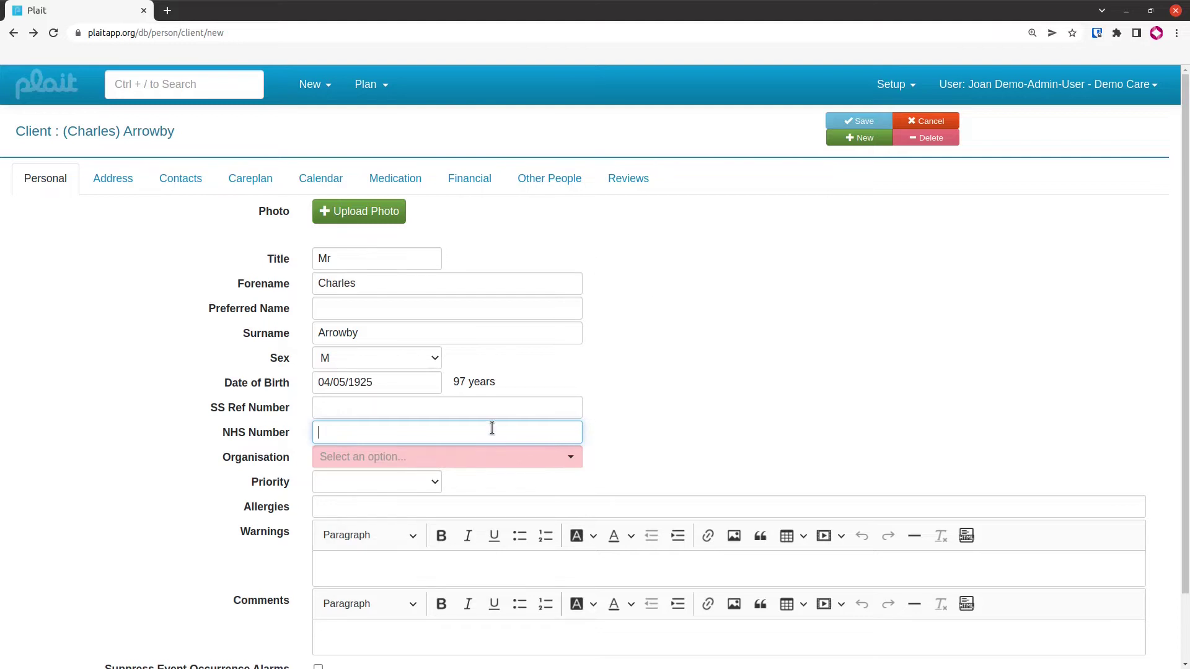
pyautogui.write('ererer')
pyautogui.press('BackSpace')
pyautogui.press('BackSpace')
pyautogui.press('BackSpace')
pyautogui.press('BackSpace')
pyautogui.press('BackSpace')
pyautogui.press('BackSpace')
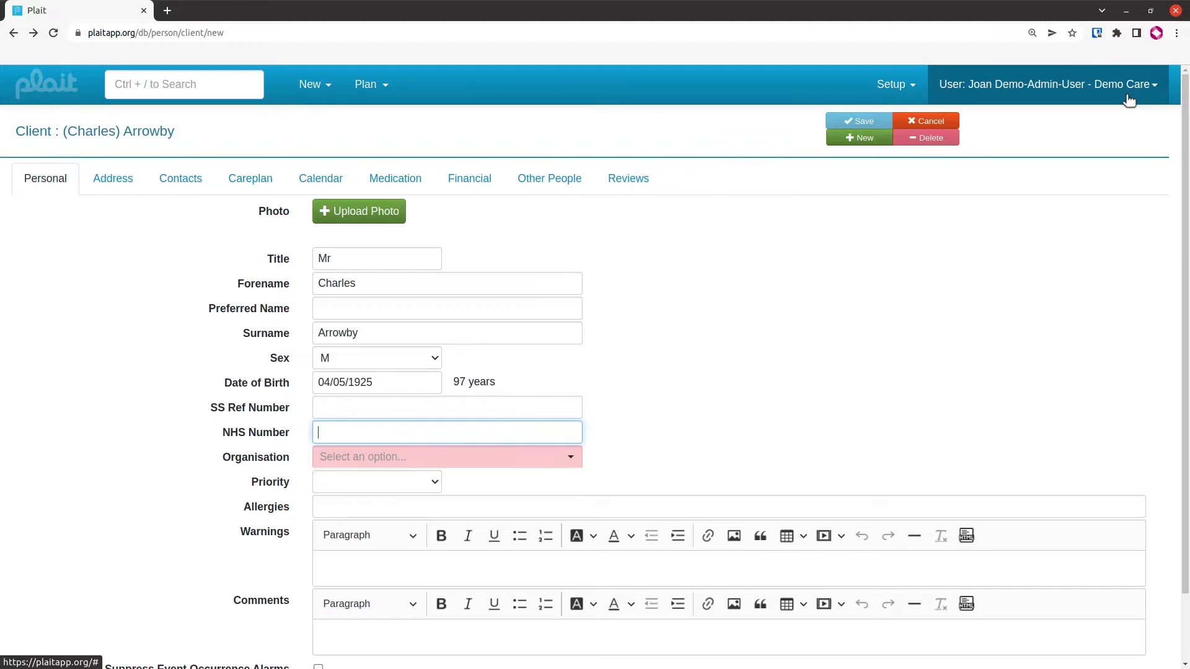
# Assign the client to the Northern Area organisation
pyautogui.click(456, 459)
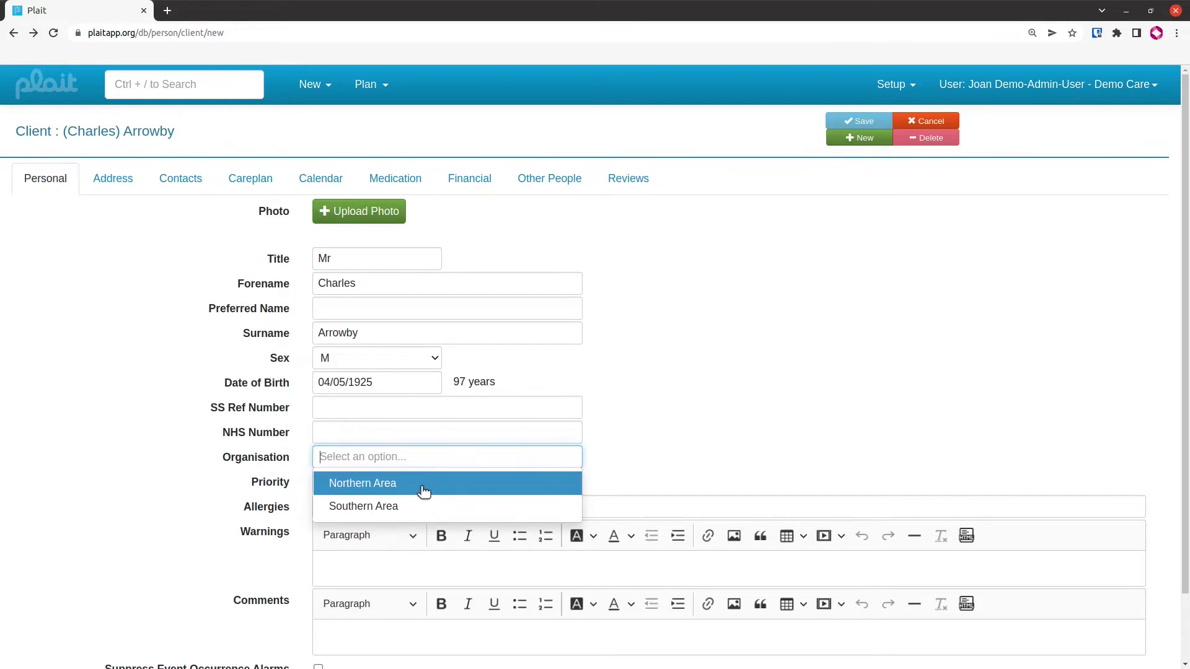
pyautogui.click(423, 487)
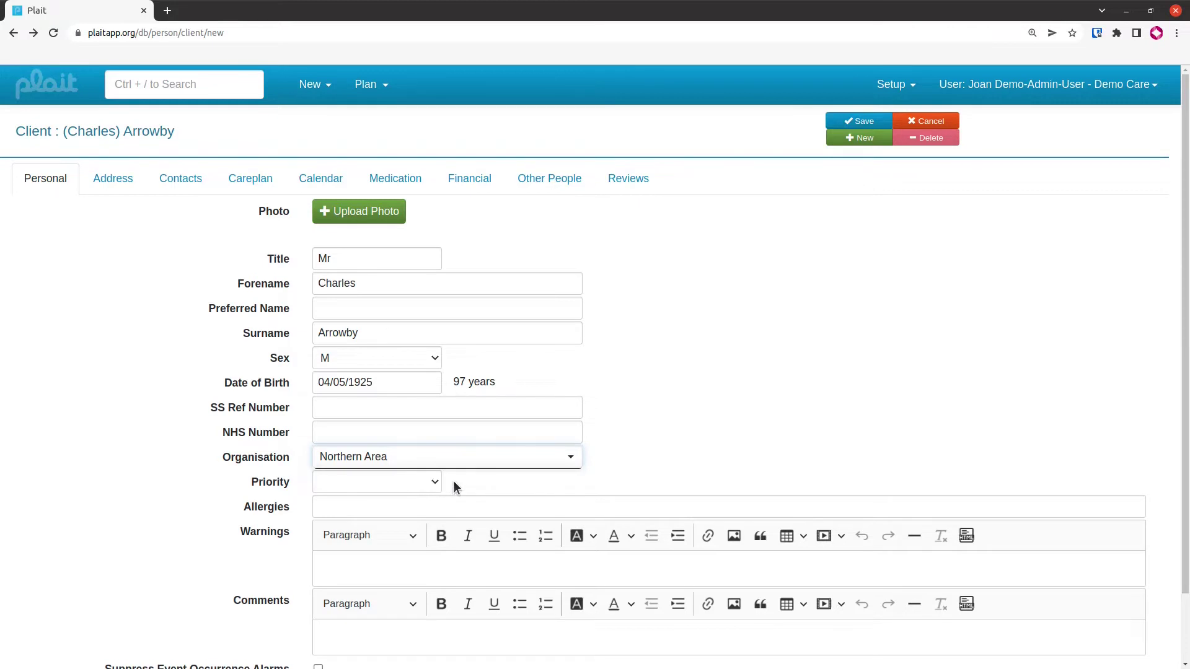
pyautogui.click(434, 482)
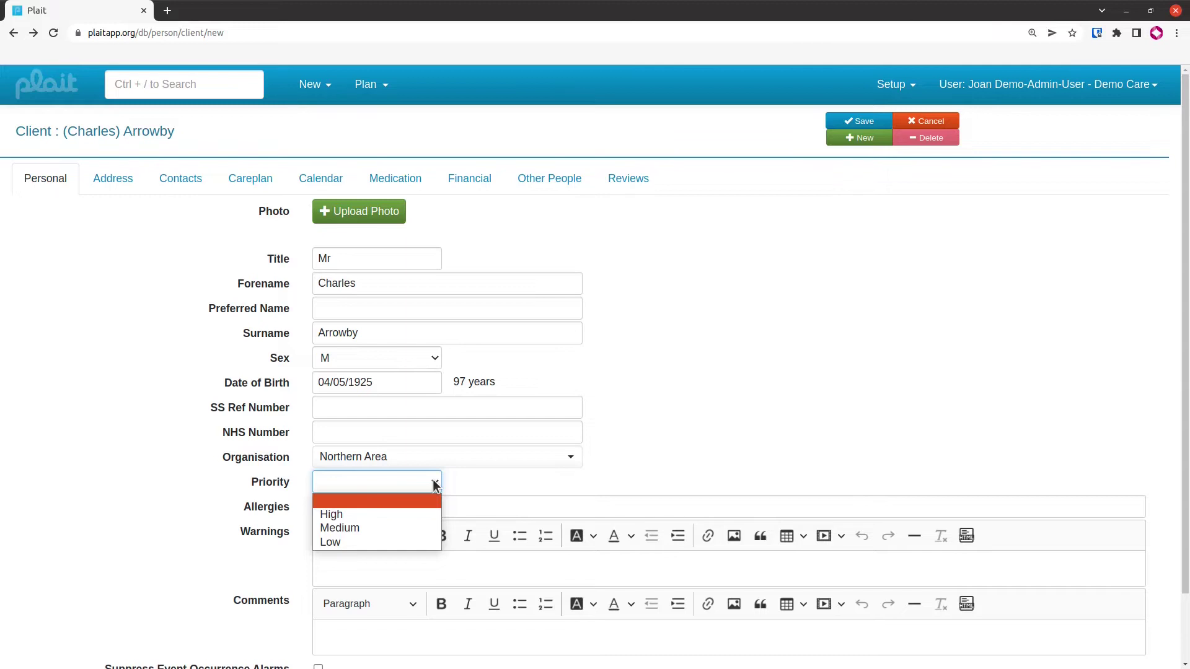
# Set the client's priority to Medium and review the rest of the form
pyautogui.click(341, 528)
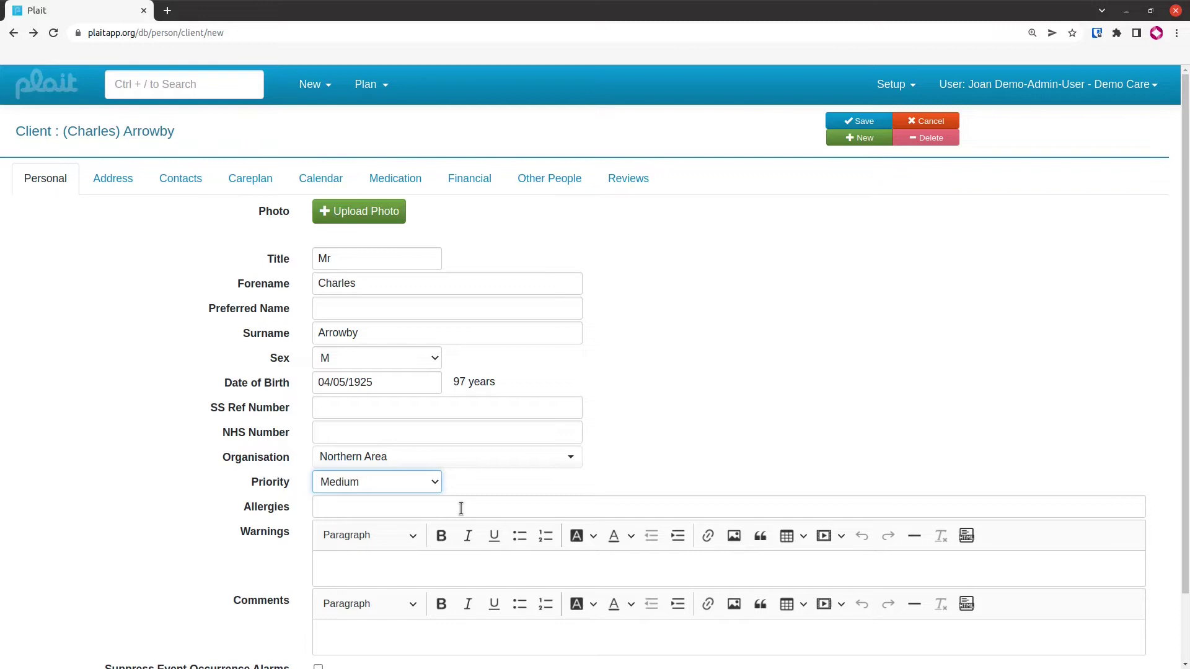
pyautogui.scroll(-1, 454, 560)
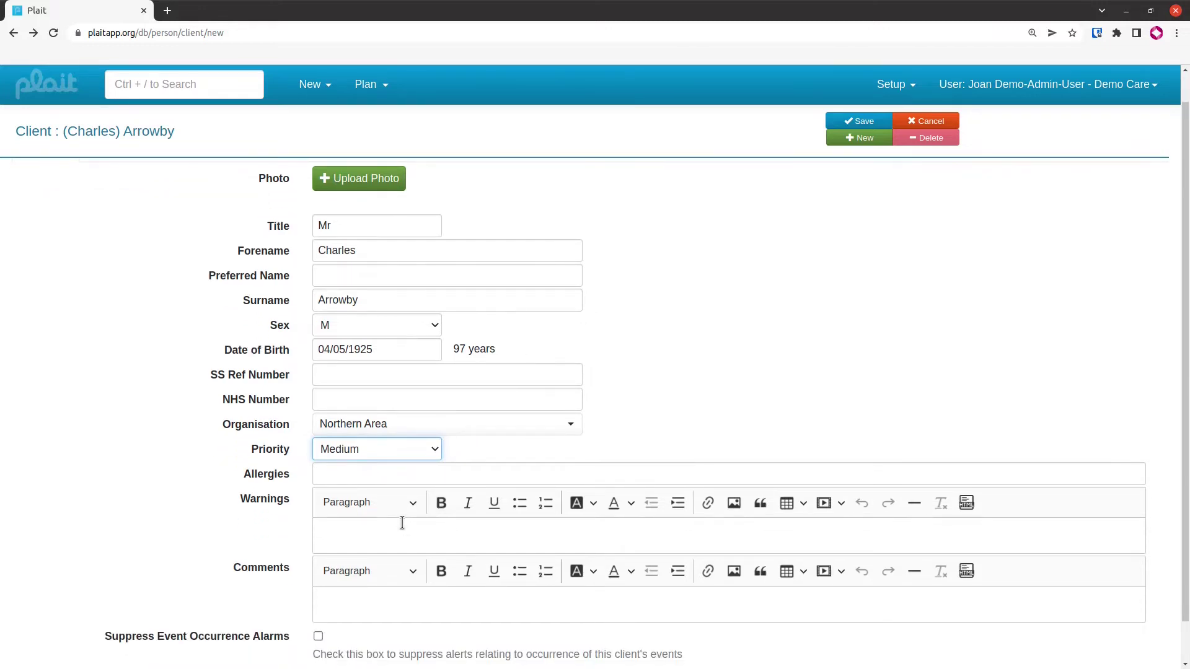
pyautogui.scroll(-1, 397, 567)
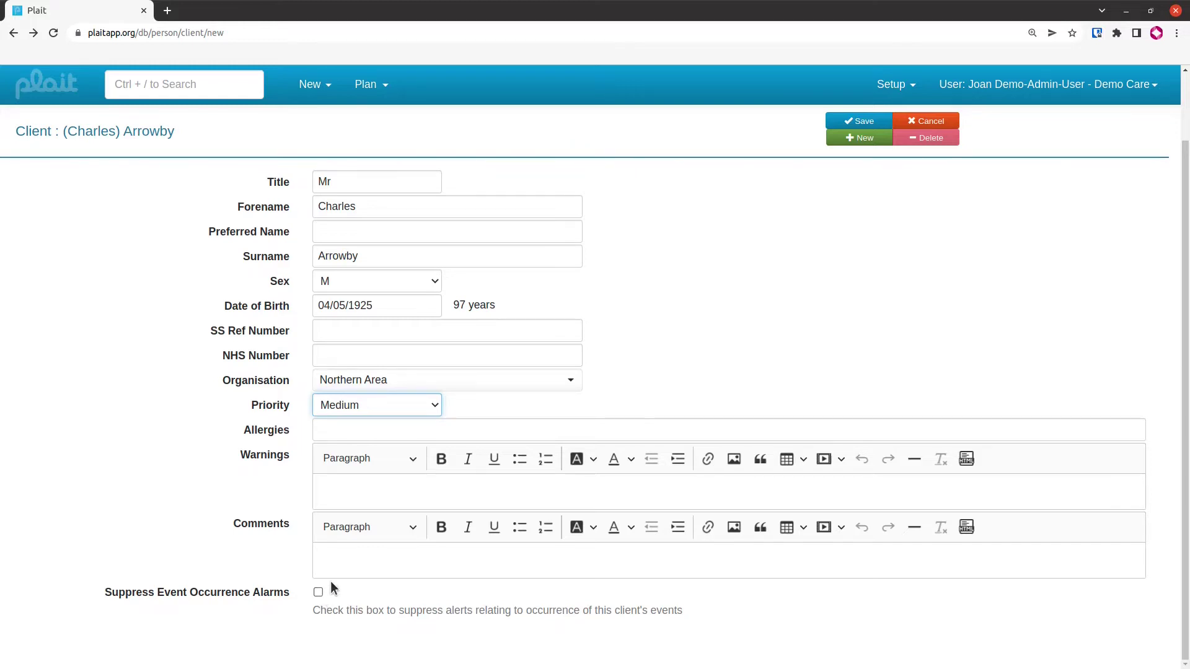
pyautogui.scroll(2, 444, 481)
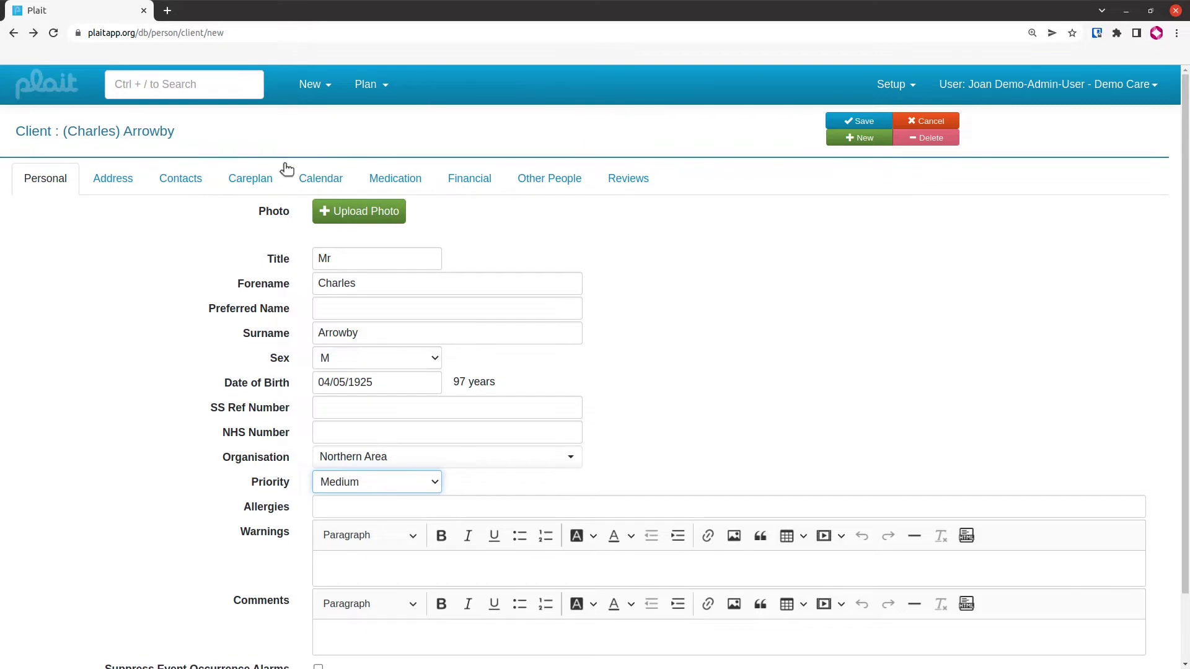
# Save the new client record with its address details and return to the Address tab
pyautogui.click(124, 187)
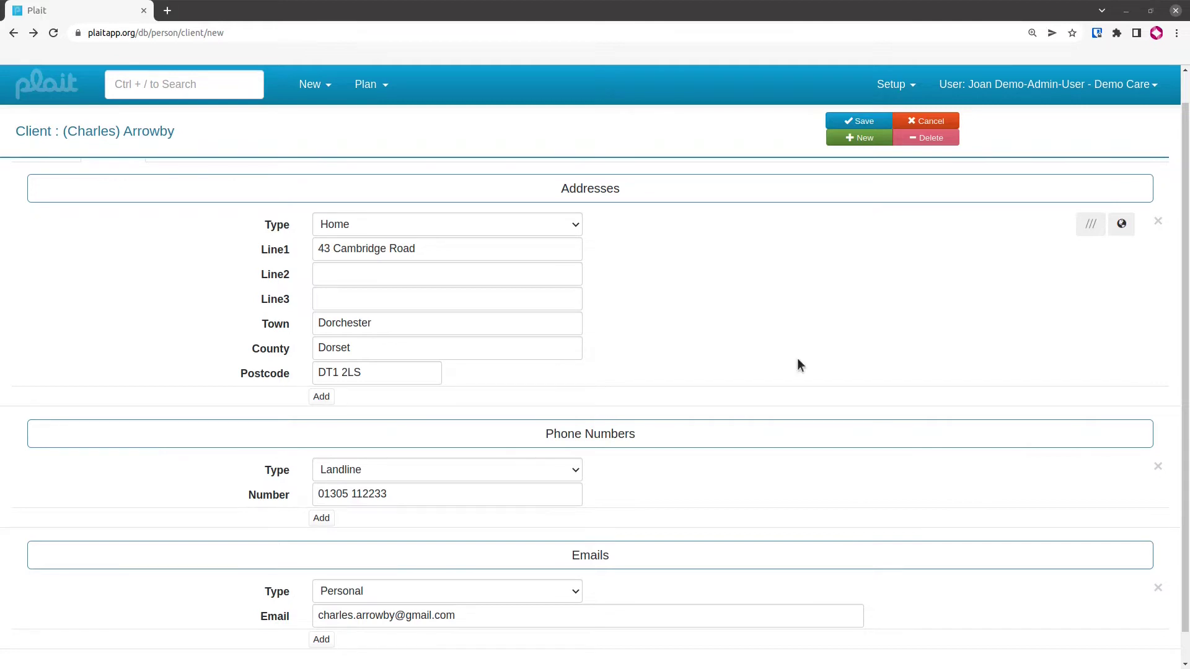
pyautogui.click(870, 123)
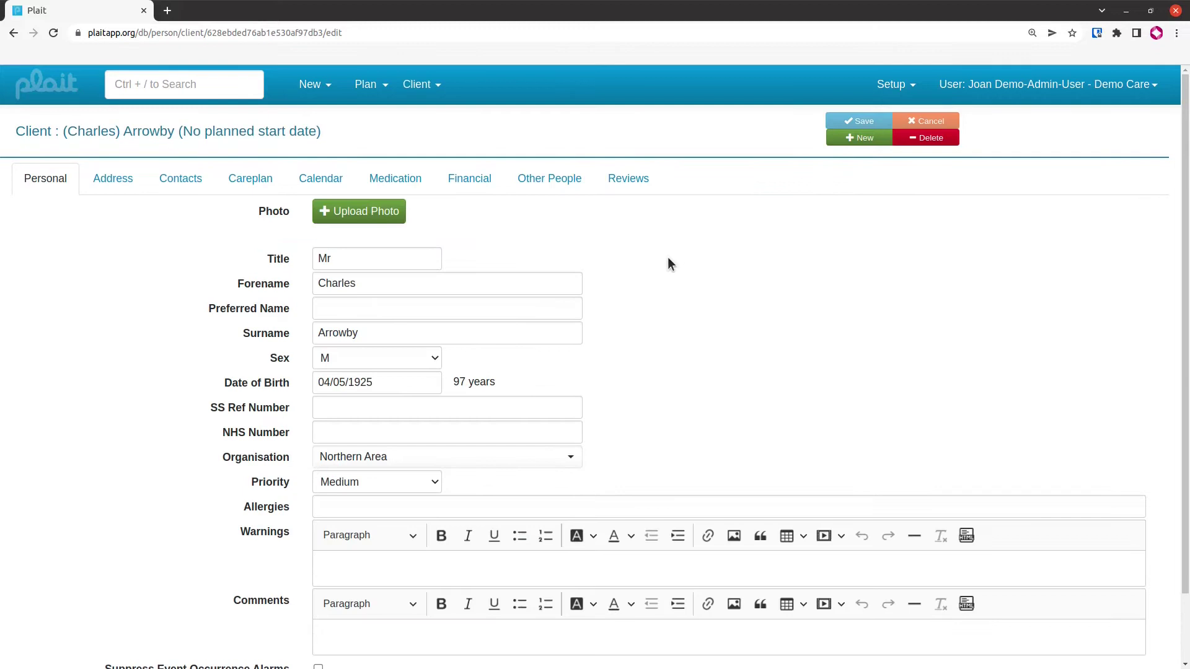
pyautogui.click(109, 179)
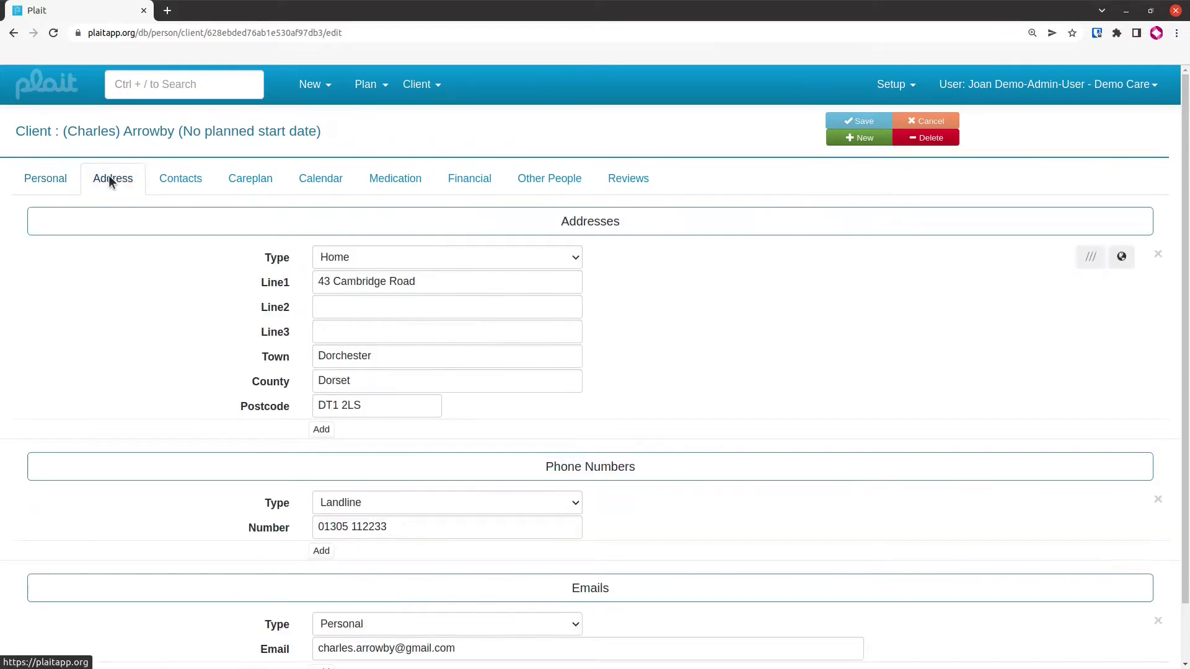
# View the client's home address pinned on OpenStreetMap, then return to Plait
pyautogui.click(1123, 260)
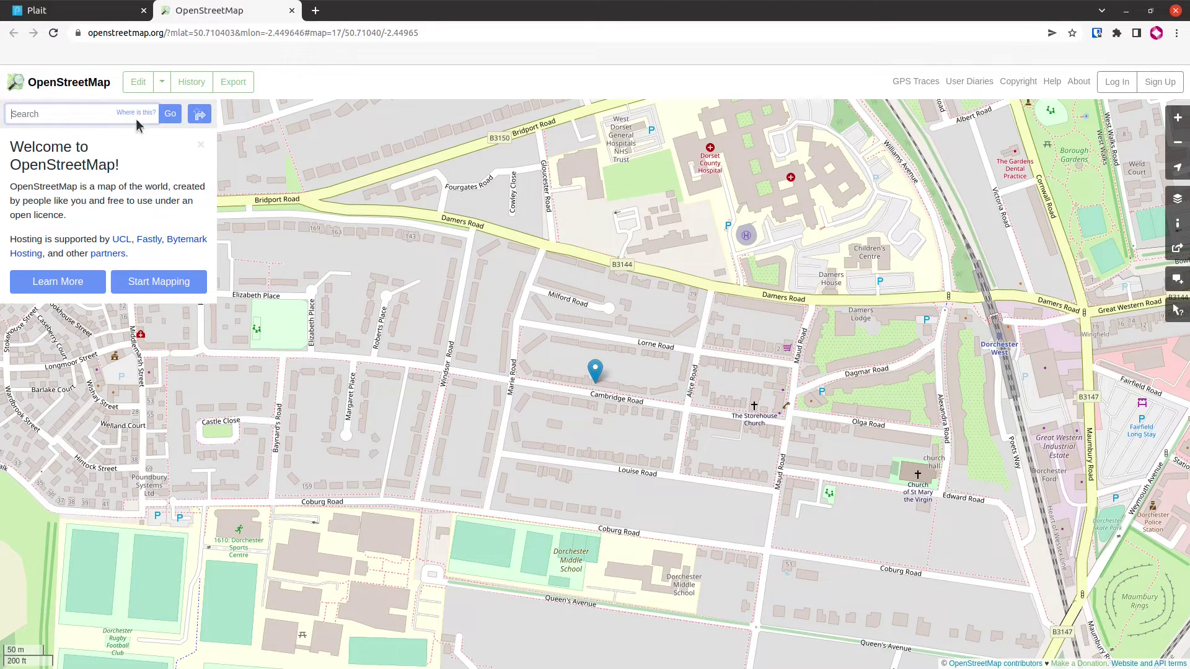
pyautogui.click(91, 17)
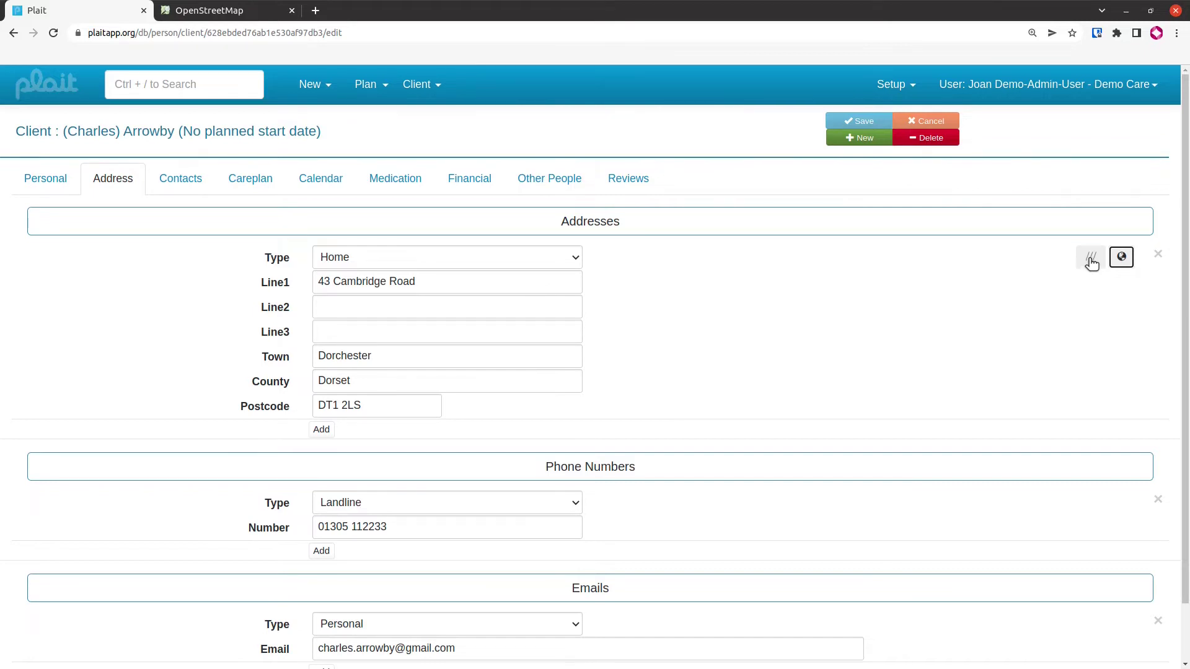
# Locate the client's house on the what3words map and copy its corrected three-word address
pyautogui.click(1092, 261)
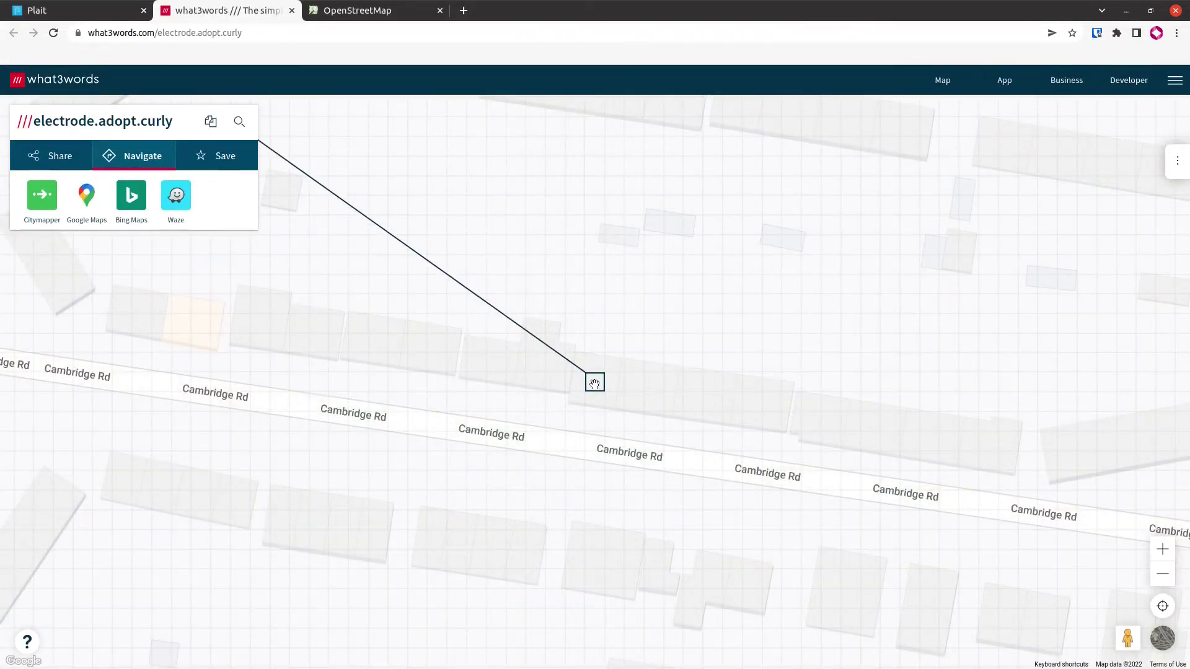
pyautogui.moveTo(593, 383); pyautogui.dragTo(528, 377)
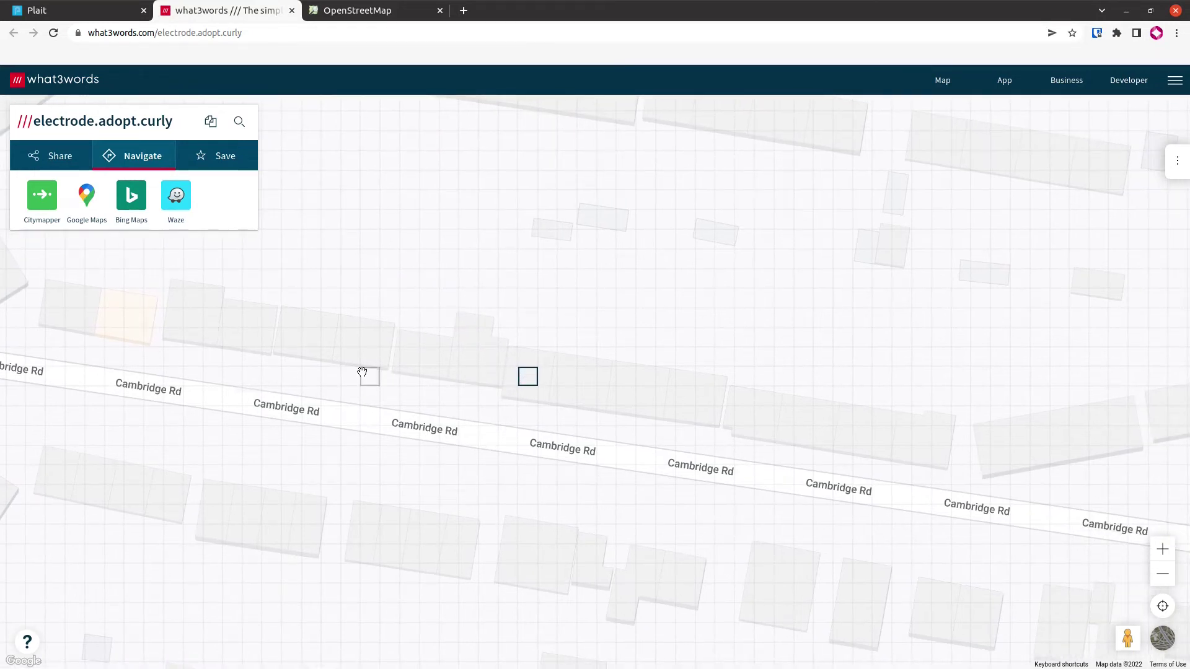
pyautogui.click(291, 361)
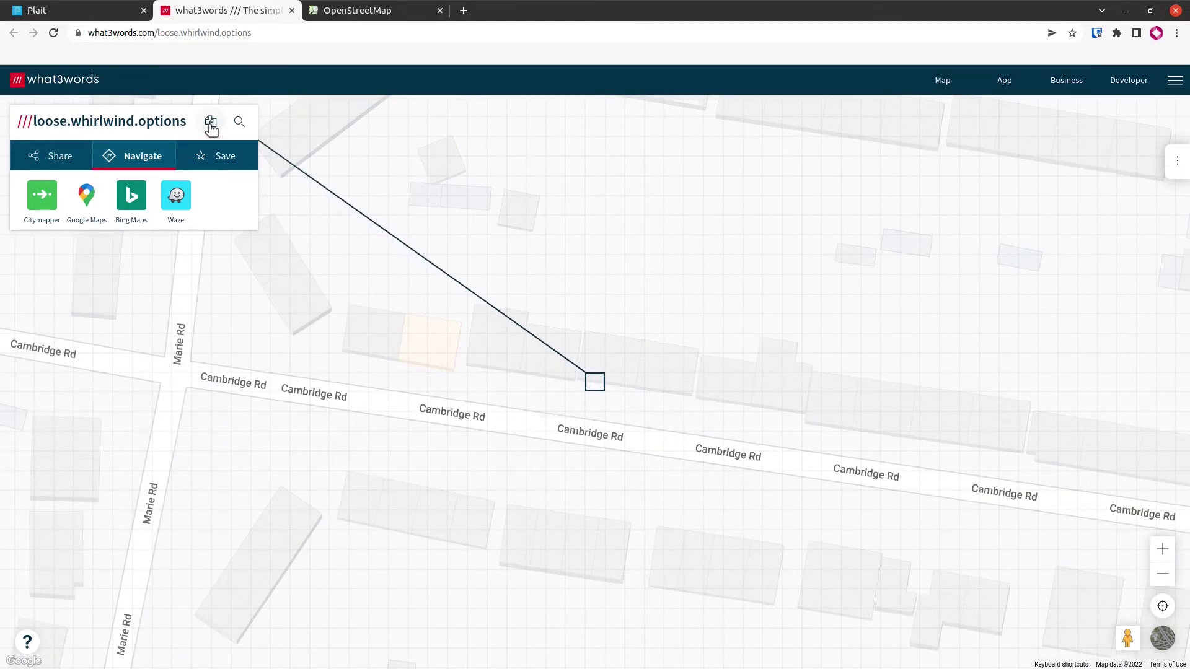
pyautogui.click(211, 125)
pyautogui.click(99, 14)
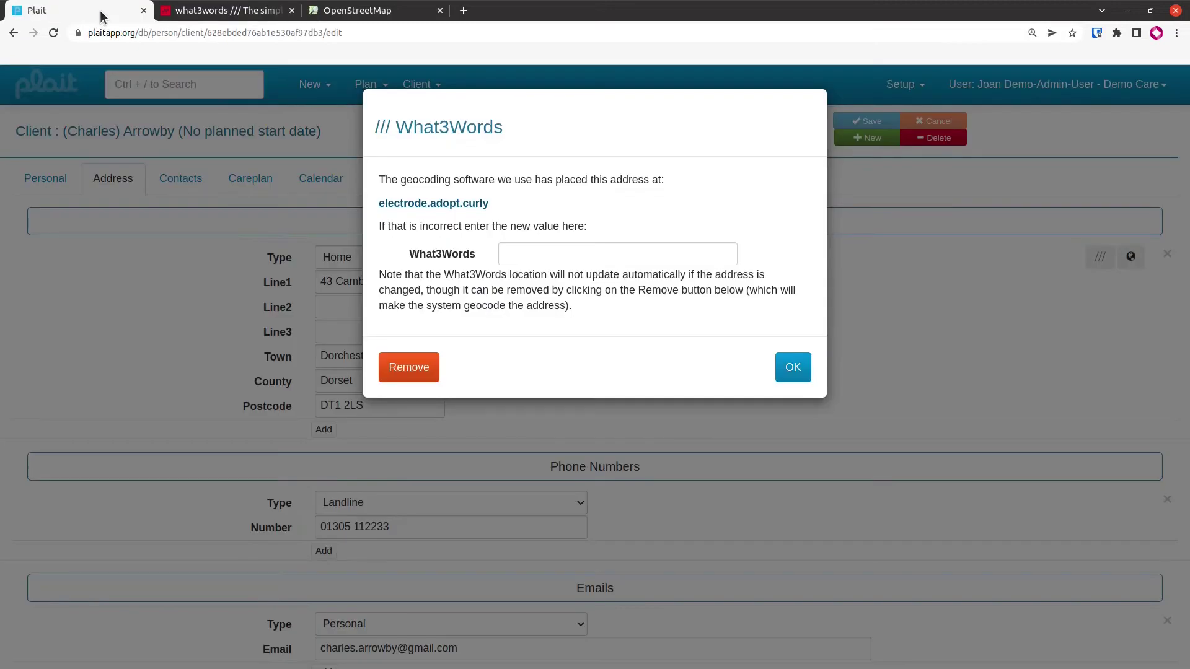
pyautogui.click(539, 255)
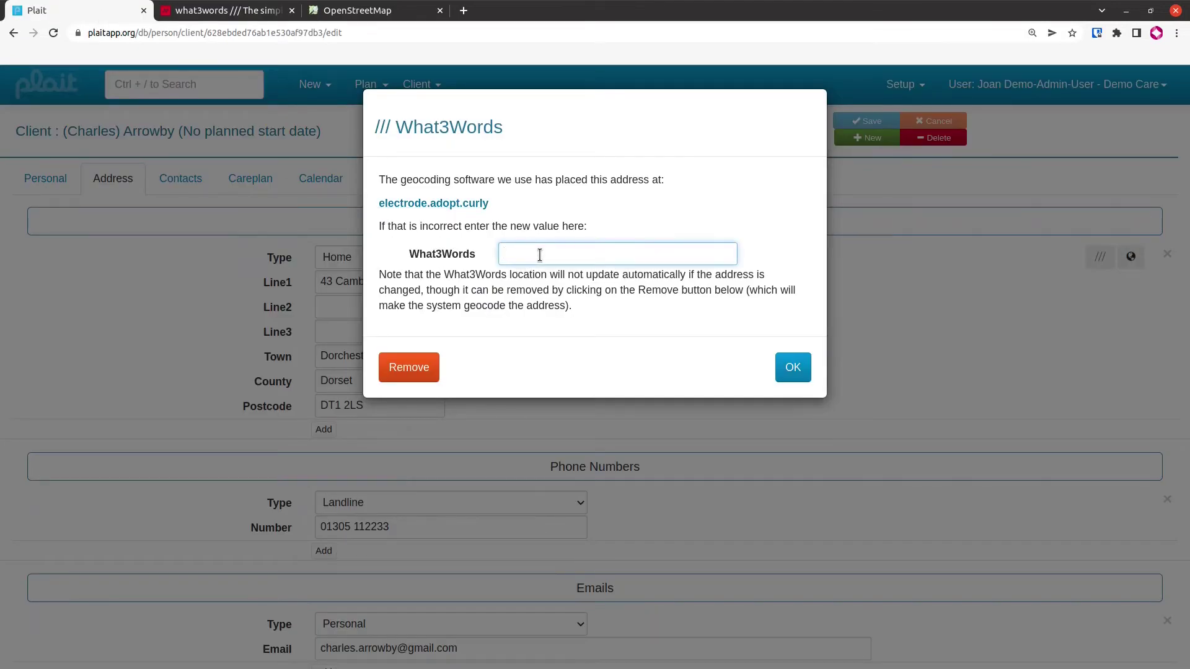
pyautogui.hotkey('ctrl', 'v')
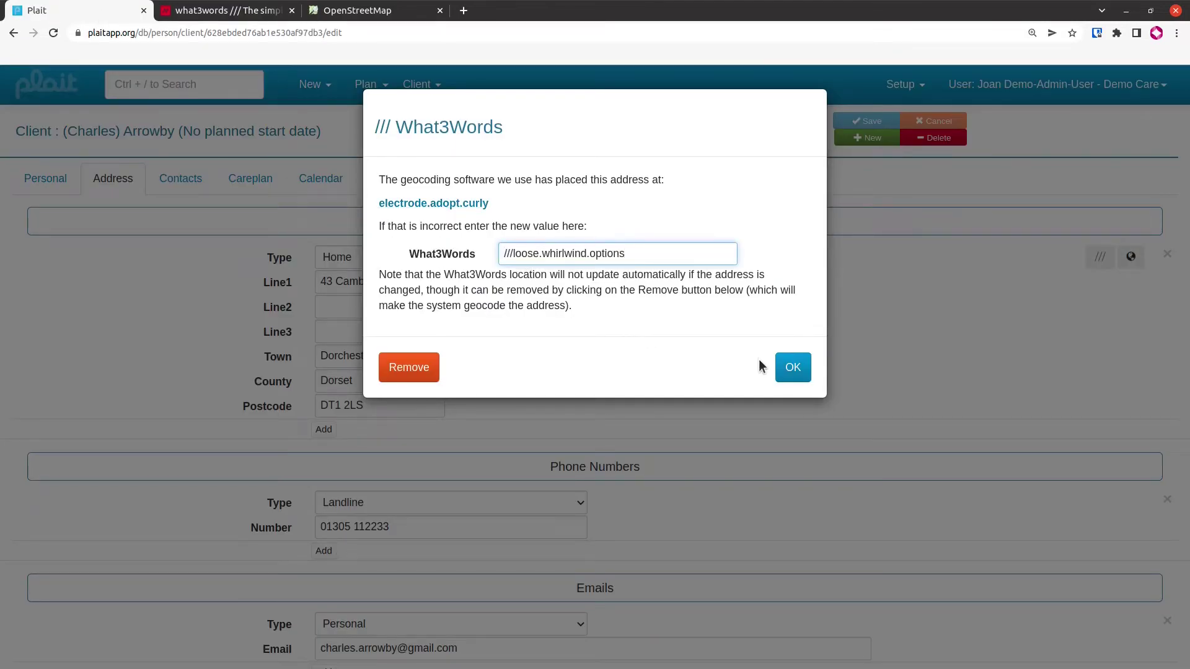
pyautogui.click(792, 369)
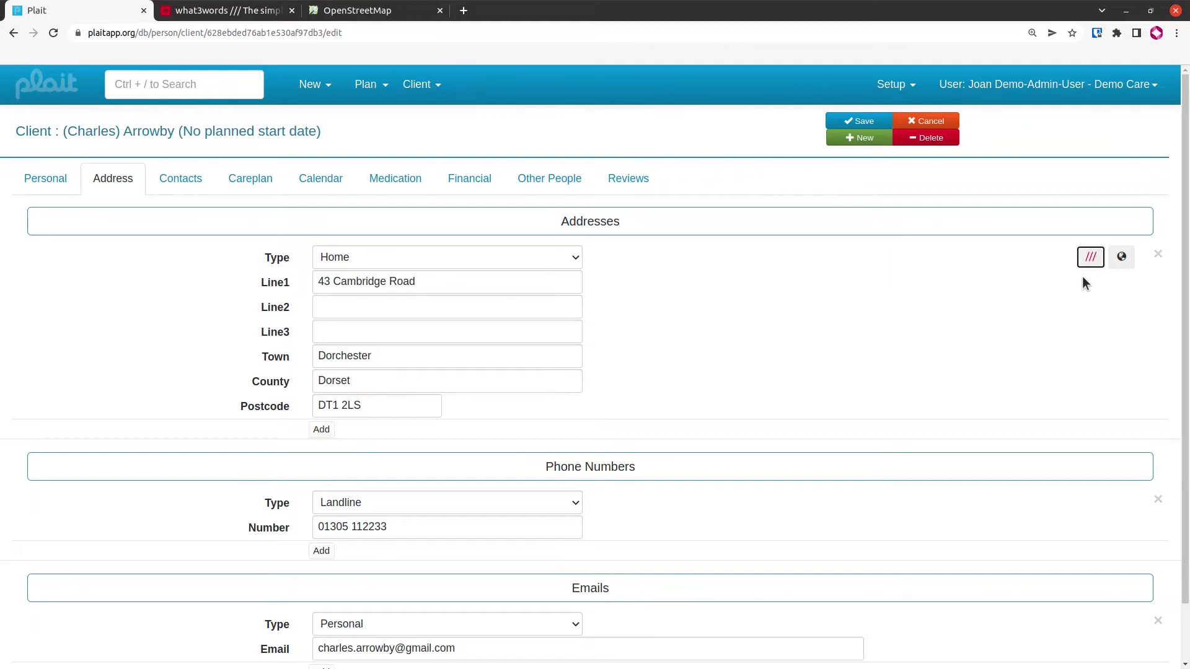
# Add a new contact for the client by searching for and choosing an existing person
pyautogui.click(186, 187)
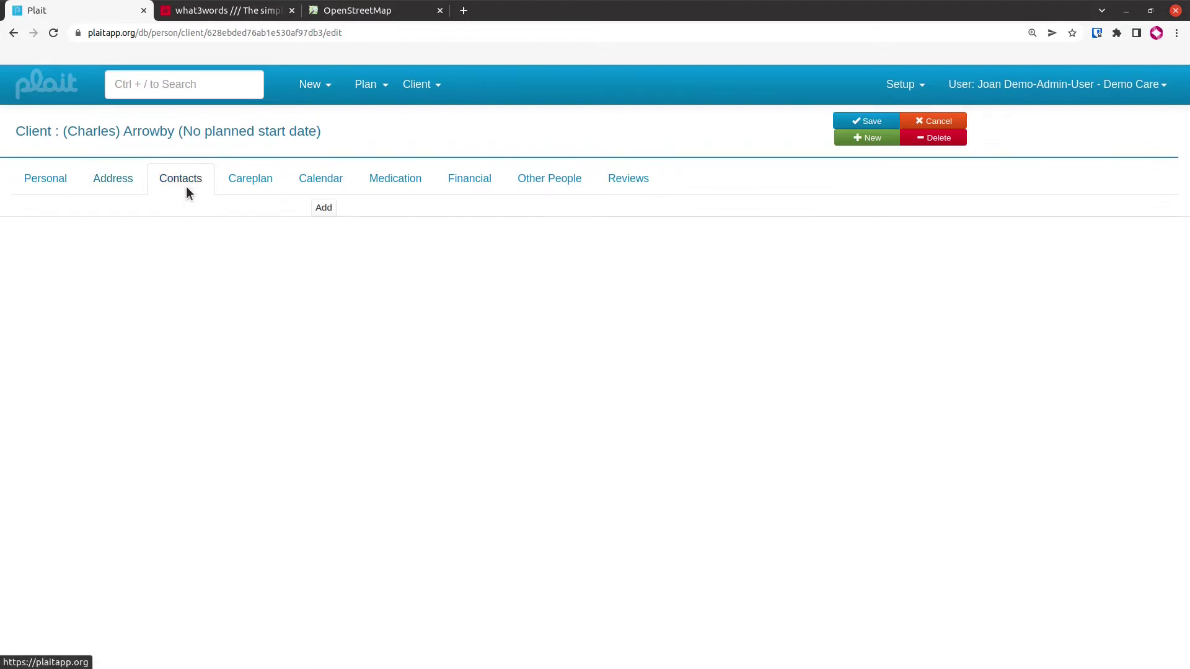
pyautogui.click(321, 208)
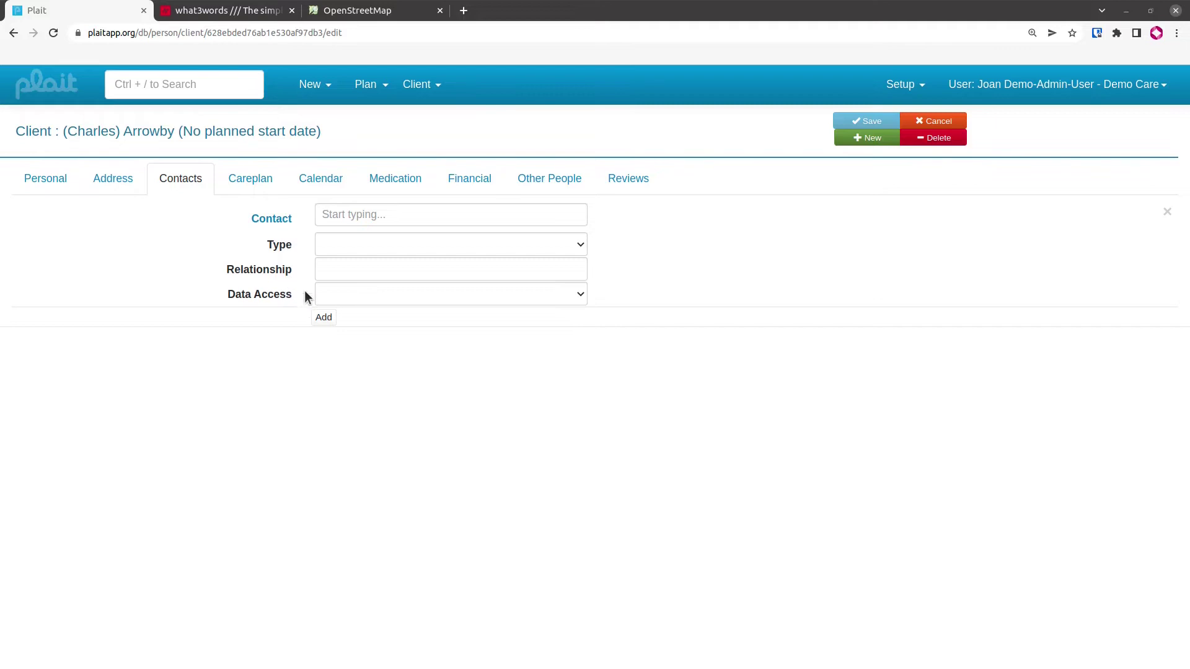
pyautogui.click(393, 217)
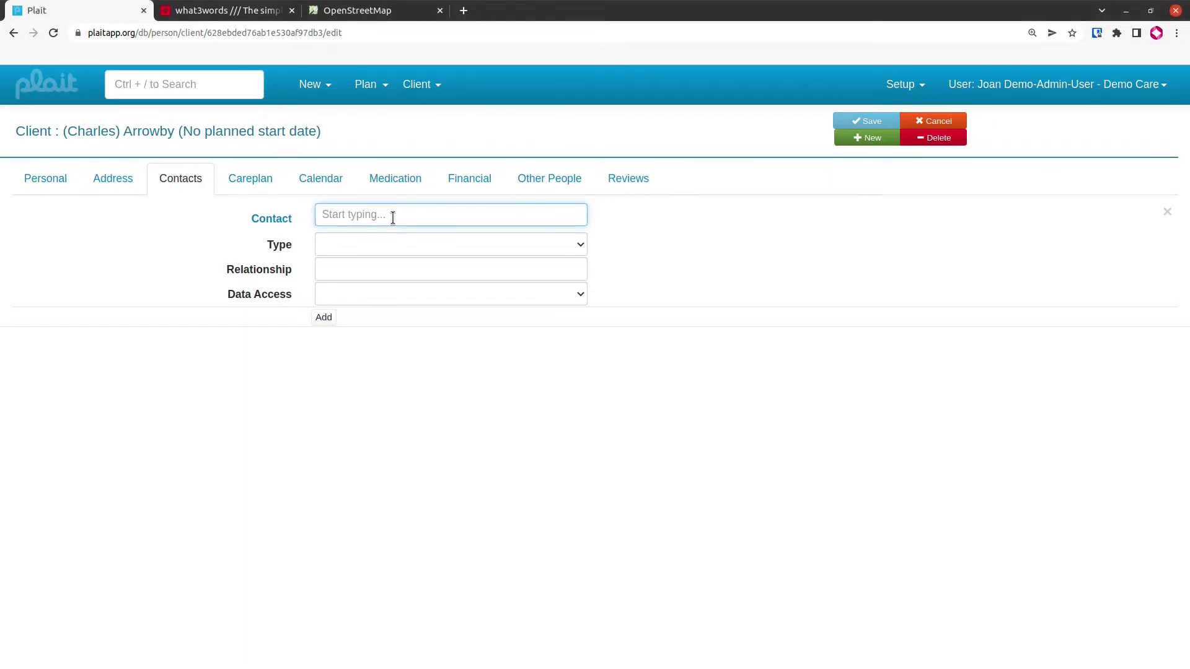
pyautogui.write('will')
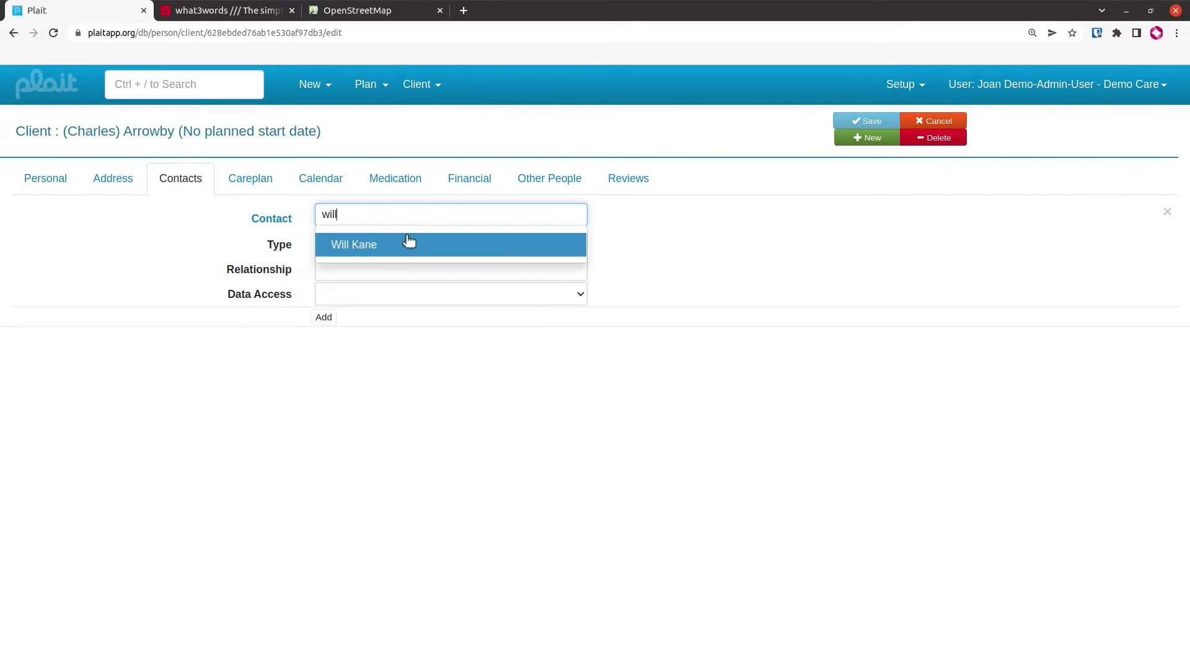
pyautogui.click(404, 244)
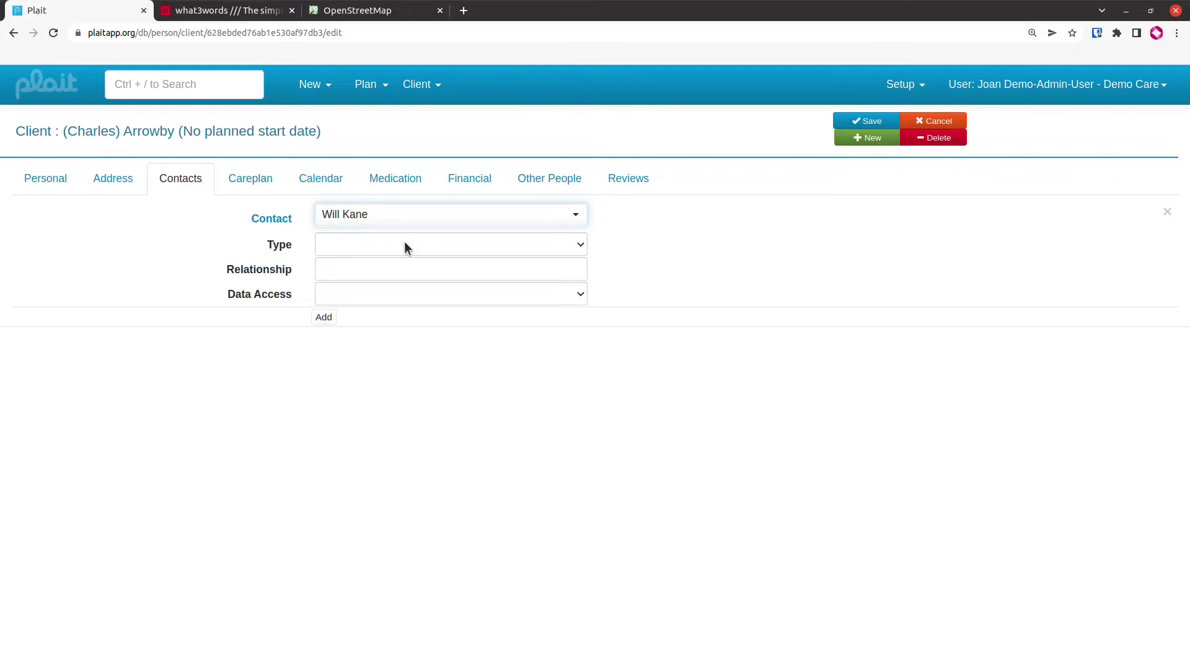
# Make the contact an Emergency Contact with relationship Son in Law
pyautogui.click(405, 244)
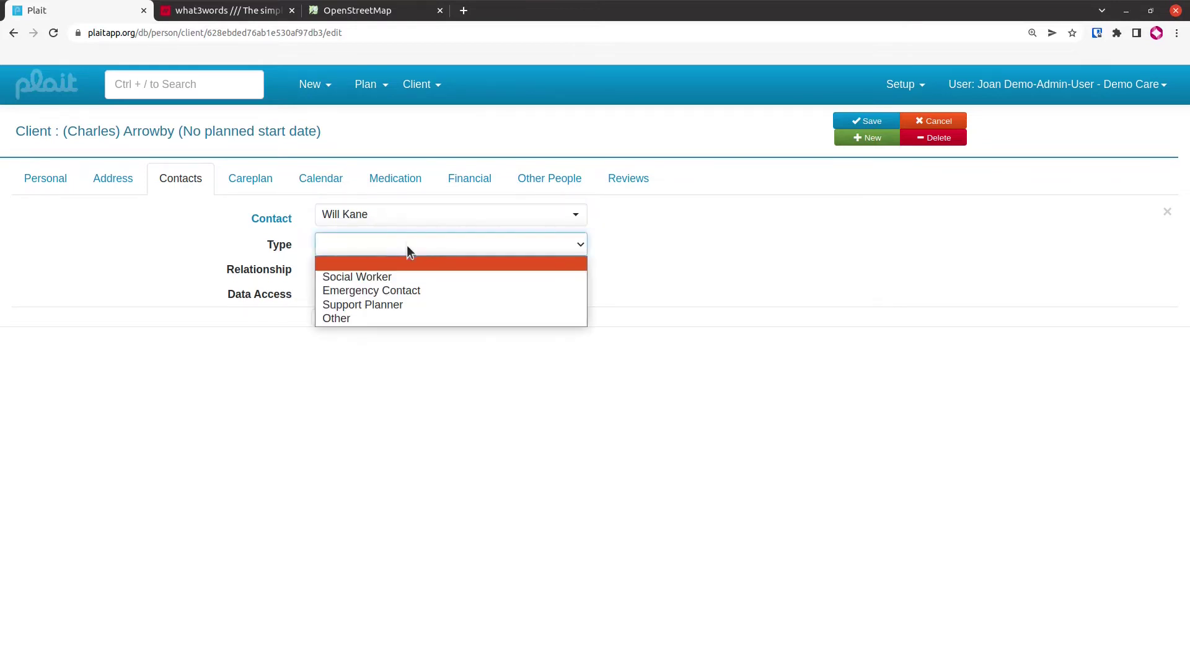
pyautogui.click(407, 291)
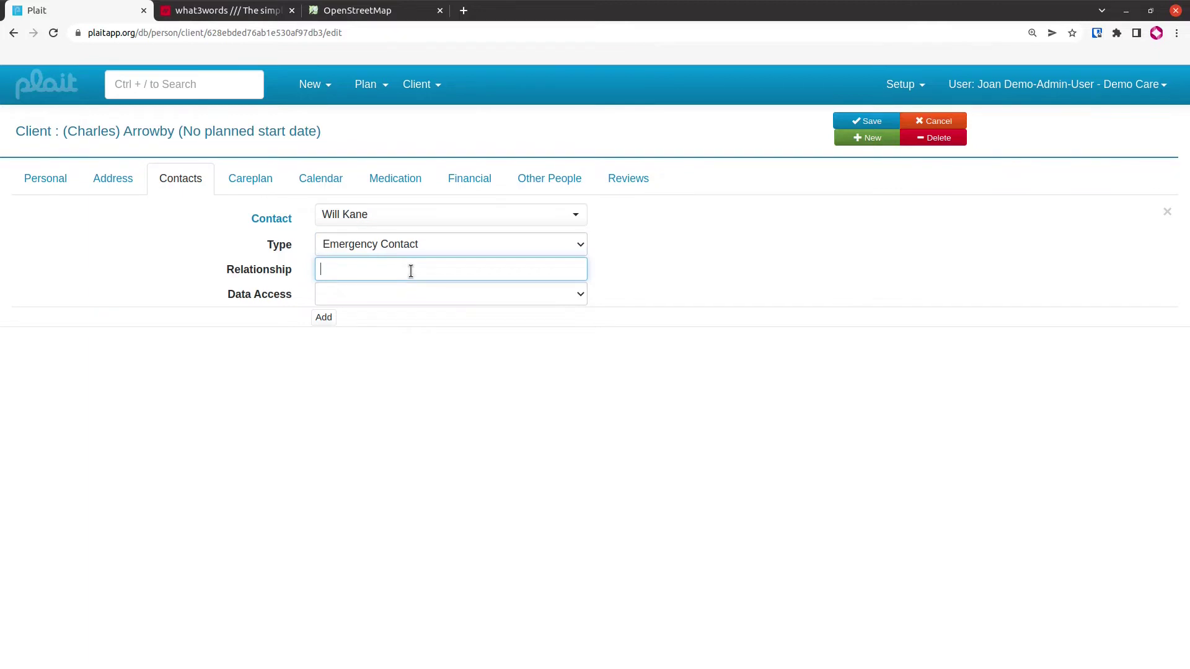
pyautogui.write('Son in Law')
pyautogui.press('Tab')
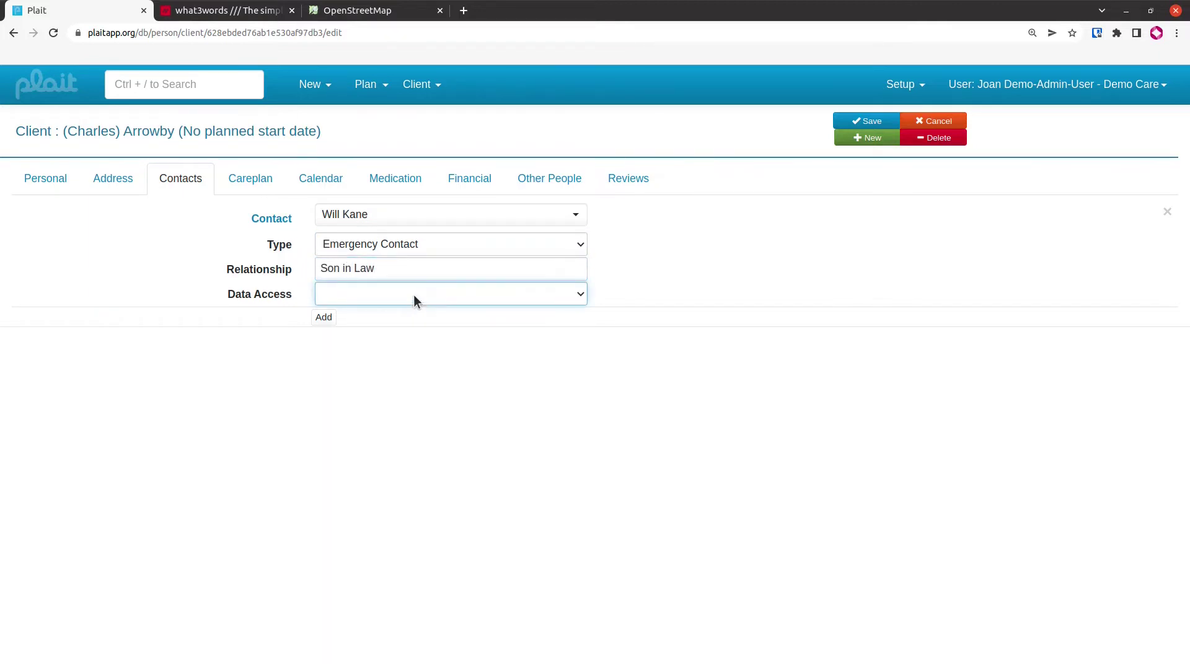
pyautogui.click(434, 292)
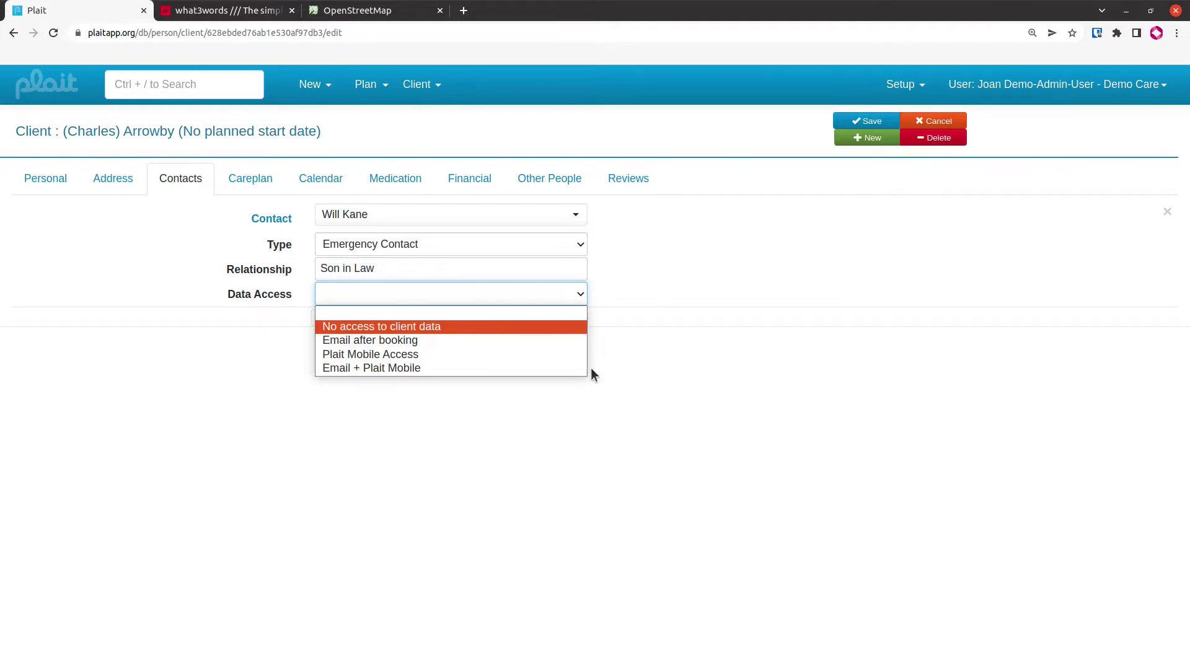
pyautogui.click(429, 357)
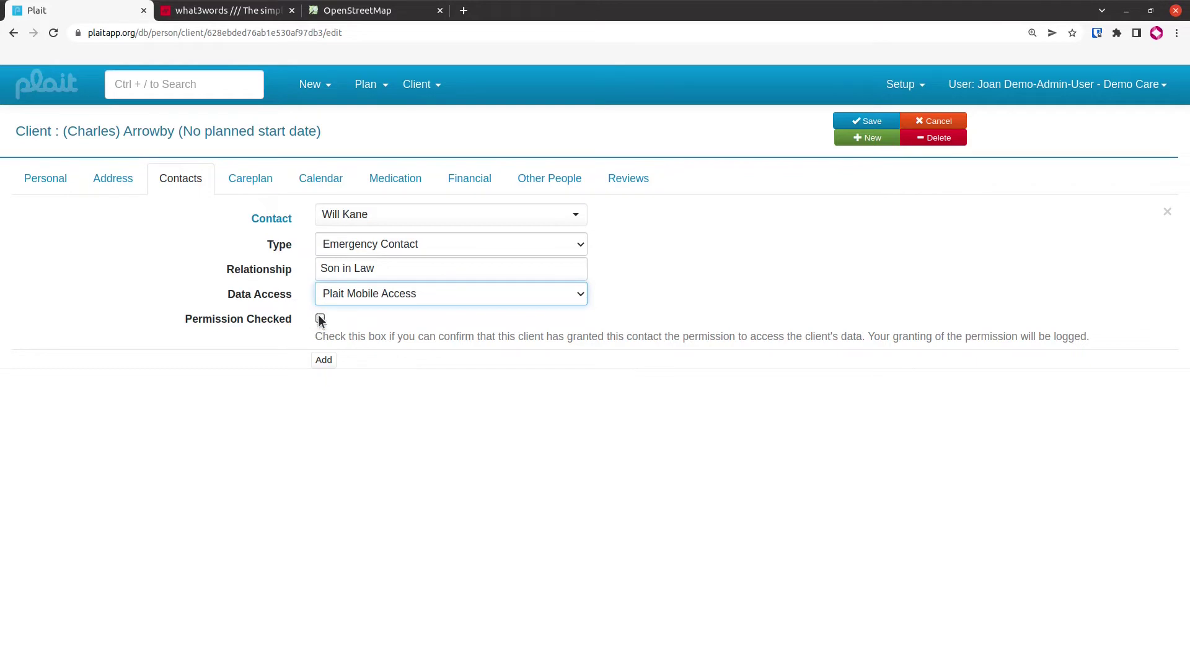
pyautogui.click(319, 319)
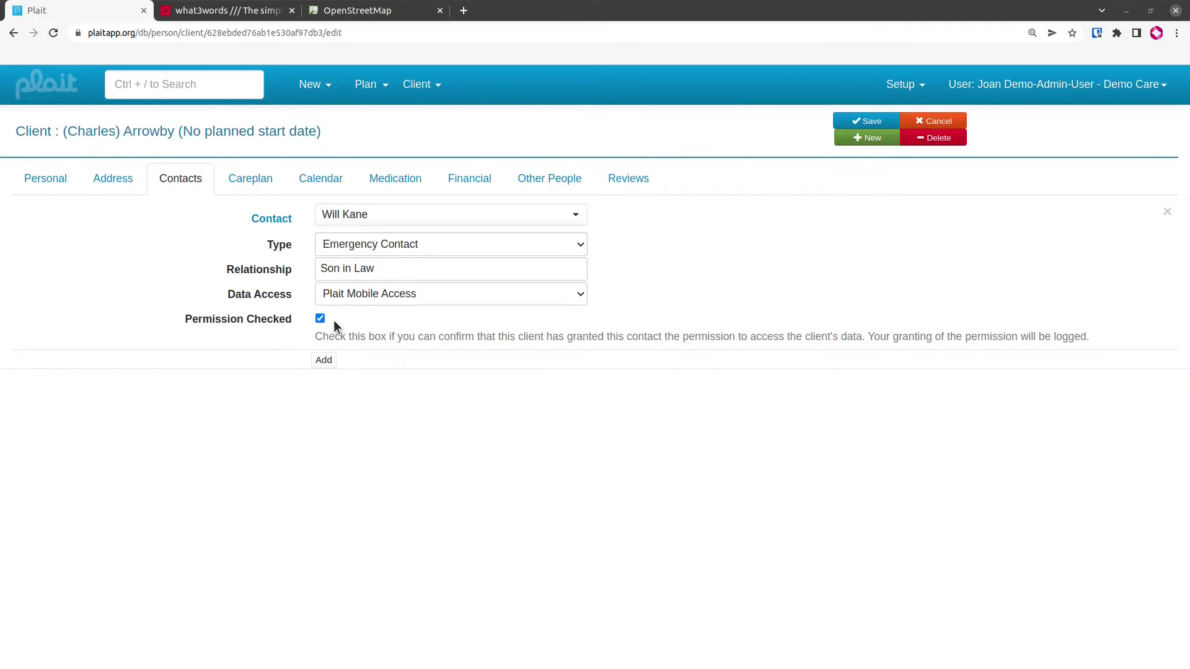
pyautogui.click(353, 295)
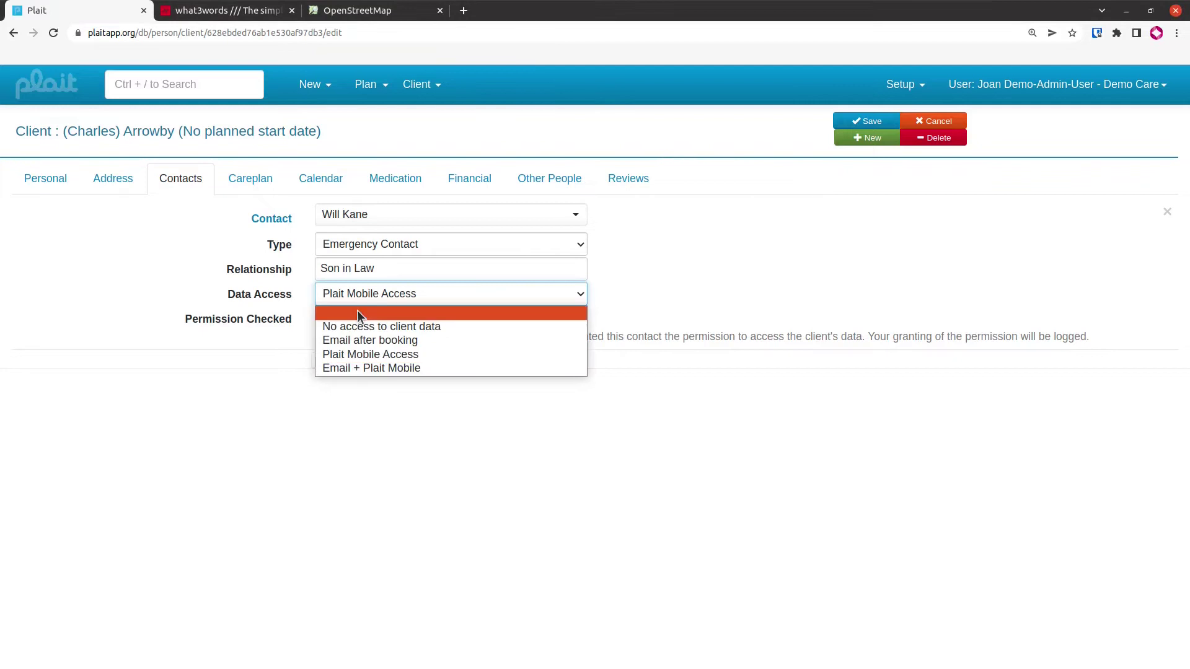
pyautogui.click(357, 313)
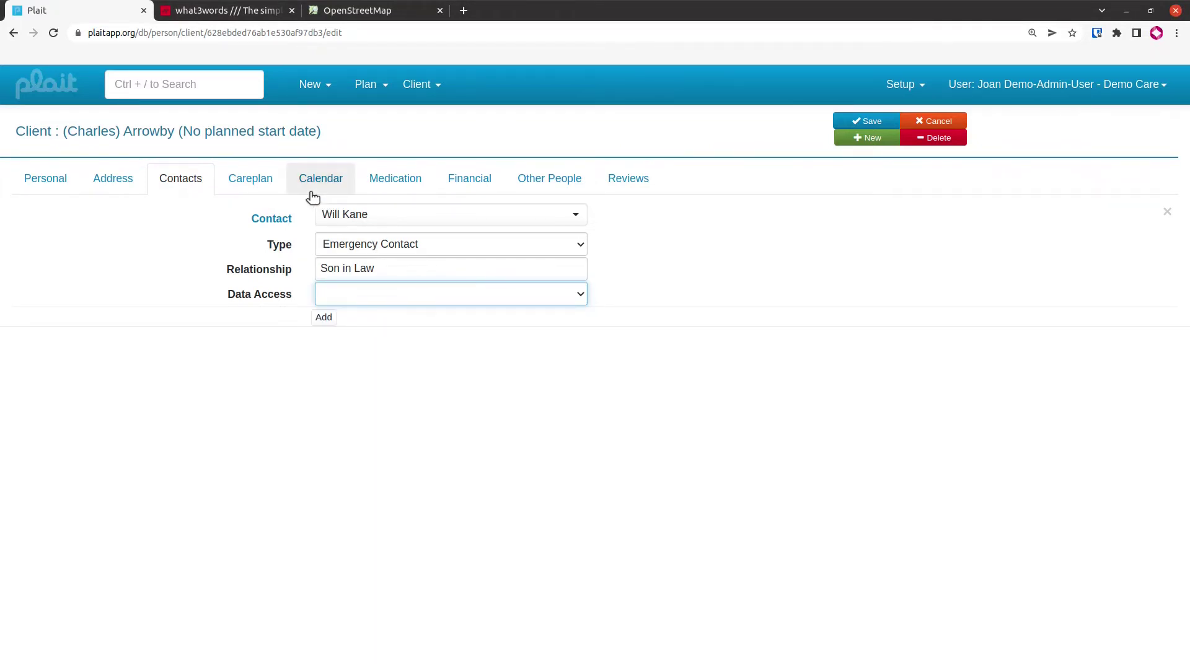
# Show the Medication section of the client's Careplan
pyautogui.click(252, 179)
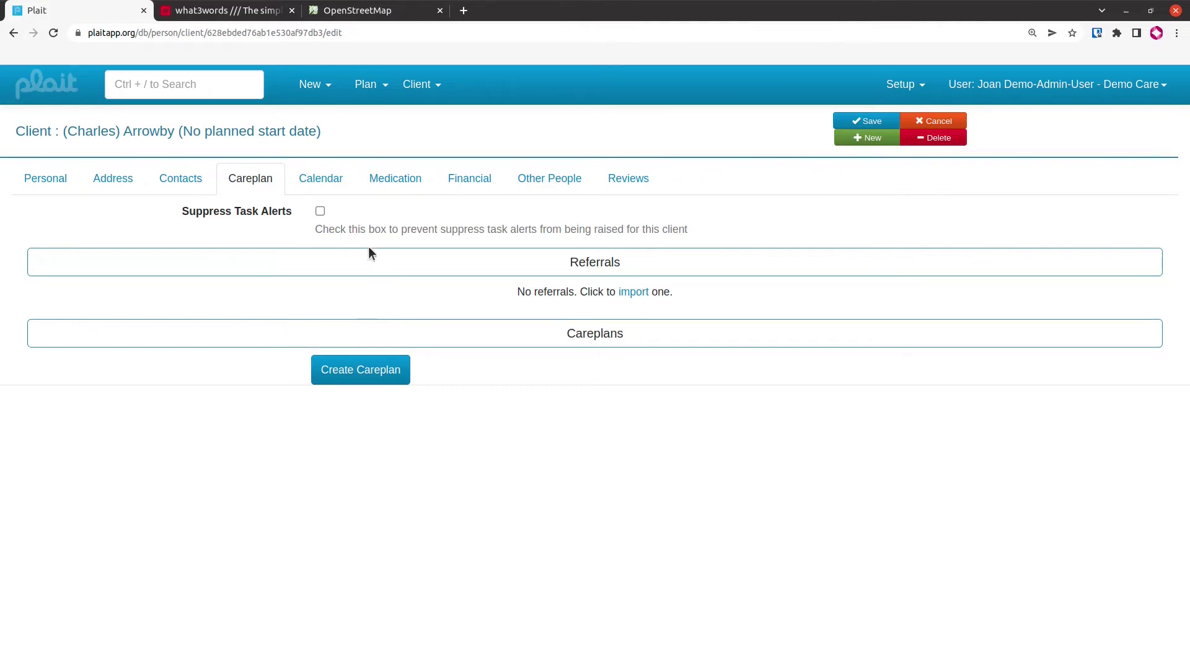
pyautogui.click(404, 186)
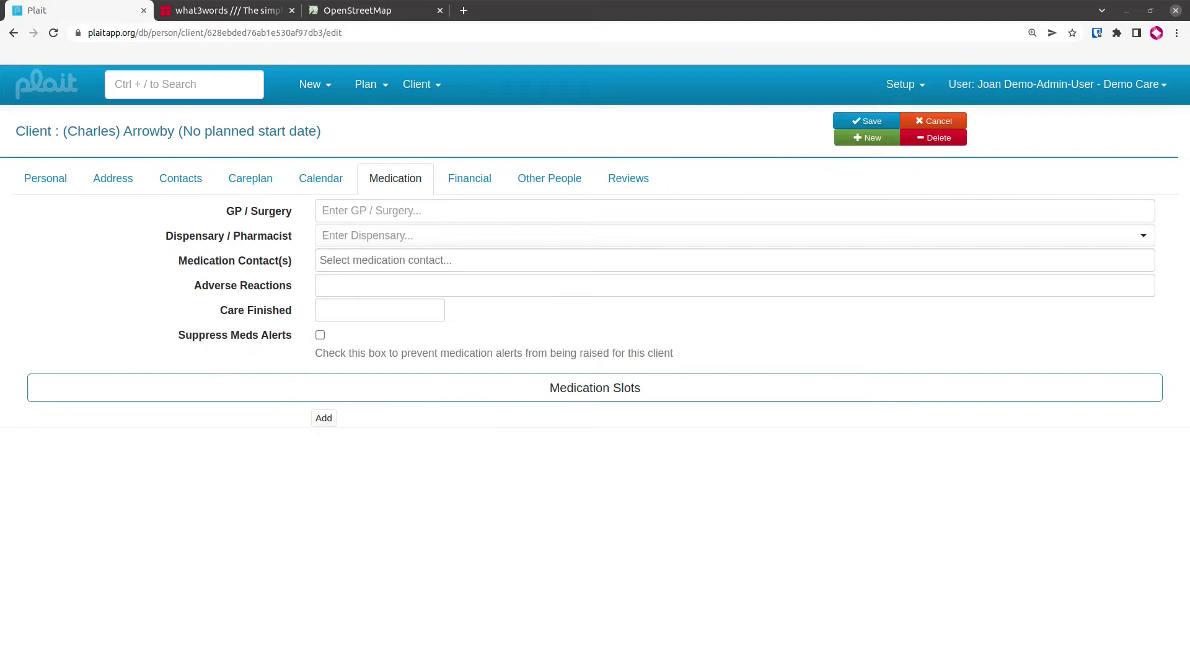
# Set the client's GP to the Poundbury Doctors Surgery doctor
pyautogui.click(425, 212)
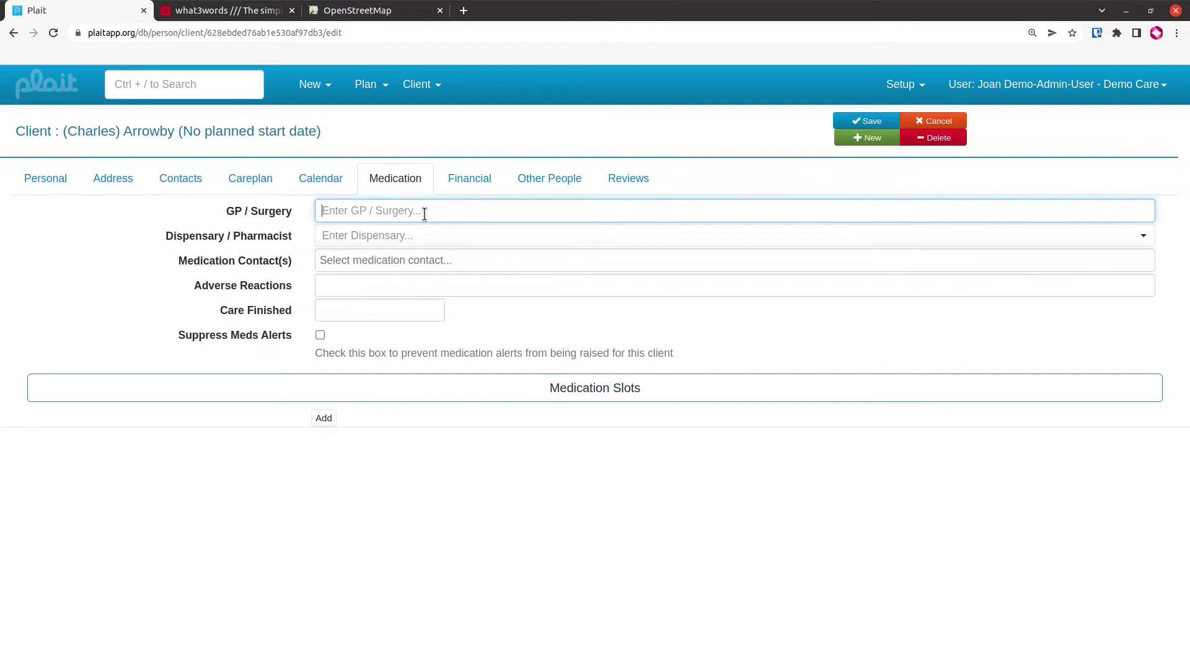
pyautogui.write('poundbu')
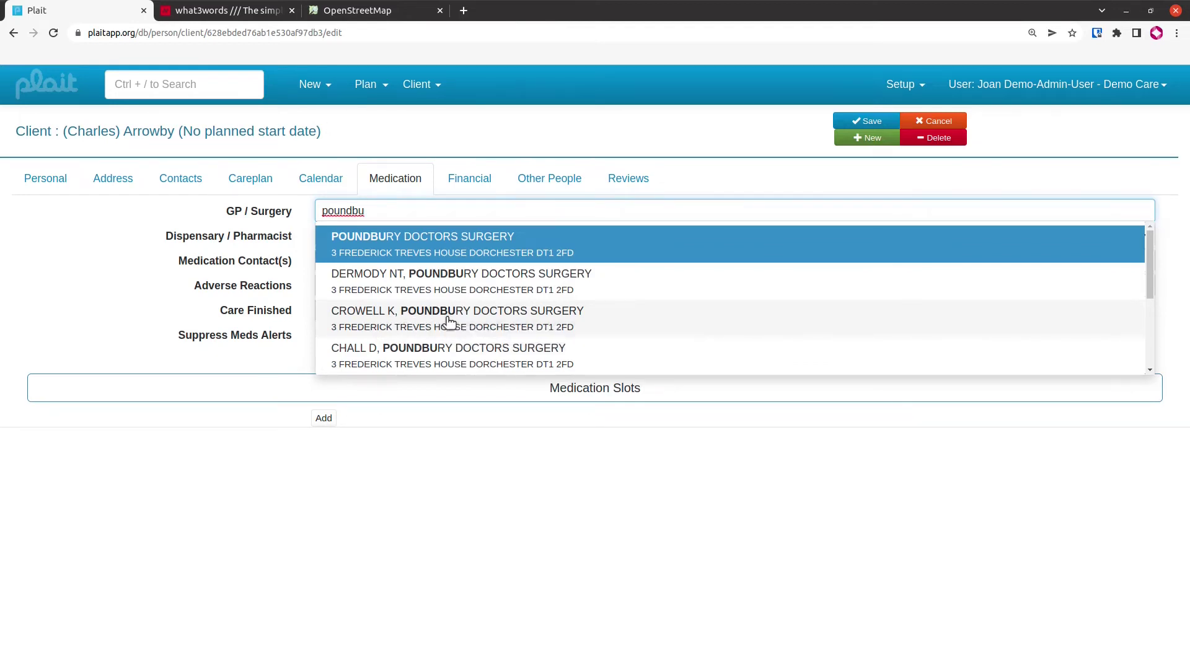
pyautogui.click(448, 320)
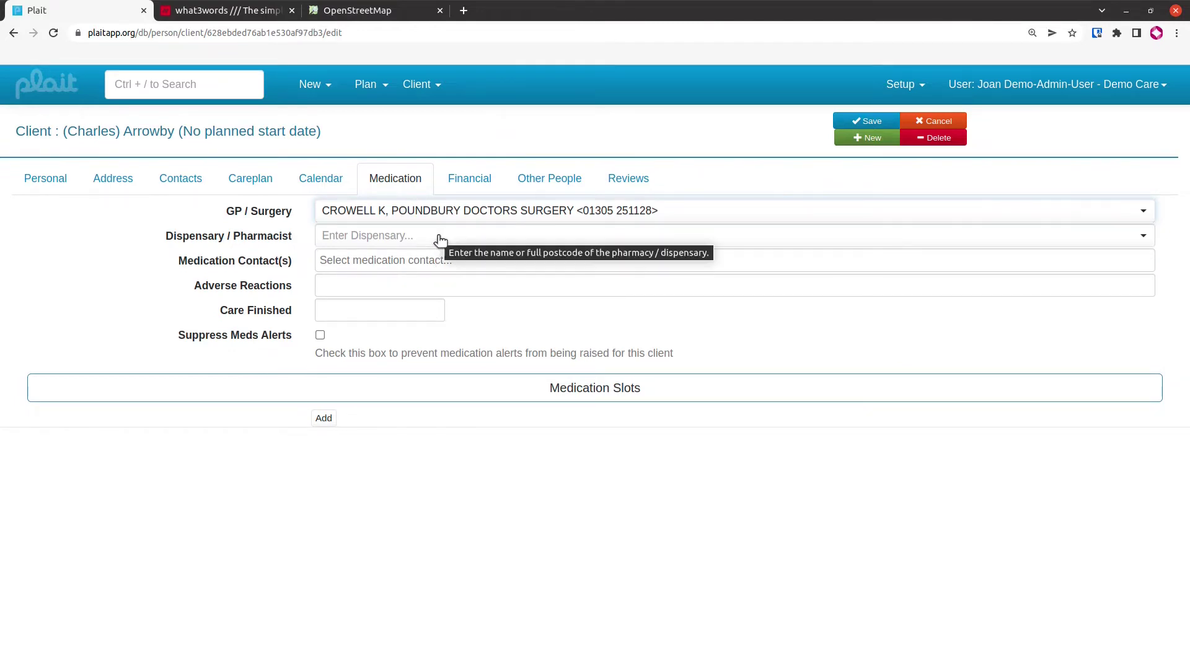
# Set the pharmacy to Rowlands Pharmacy Poundbury and add the GP as a medication contact
pyautogui.click(338, 237)
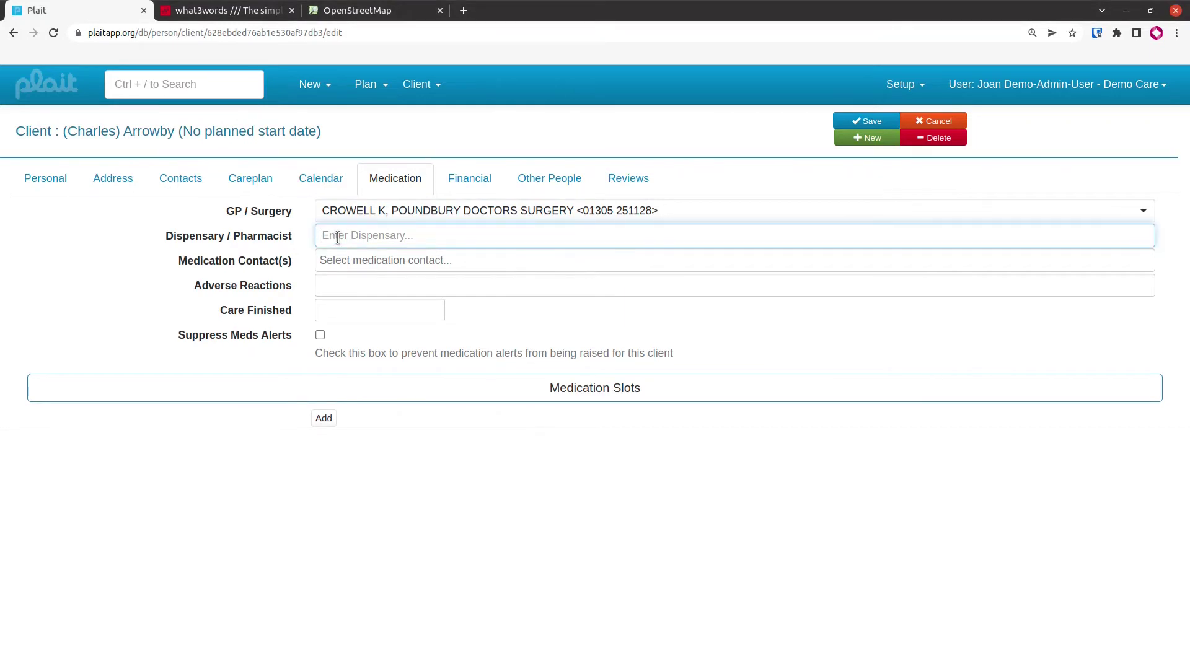
pyautogui.write('rowlan')
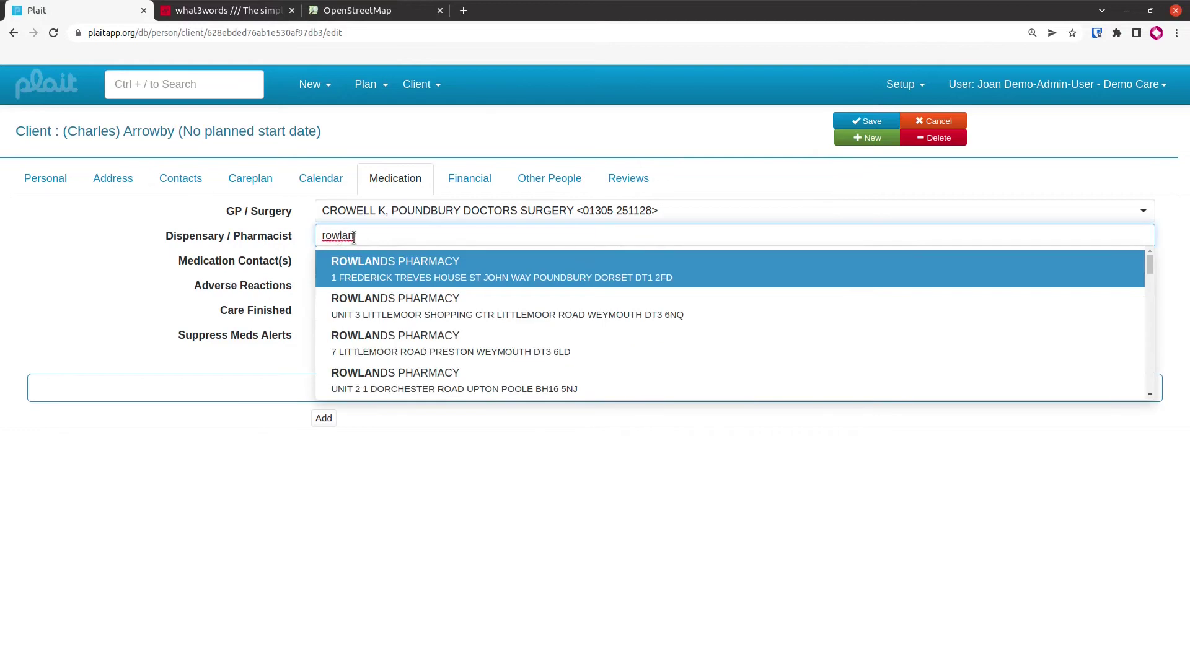
pyautogui.click(380, 263)
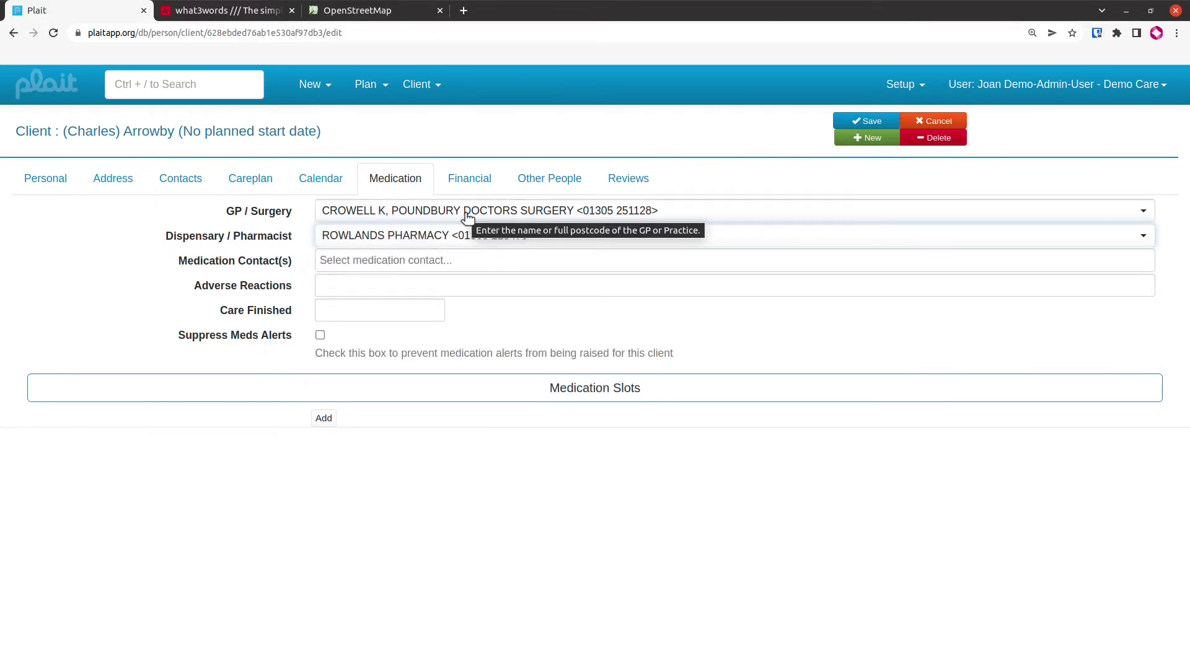
pyautogui.click(460, 260)
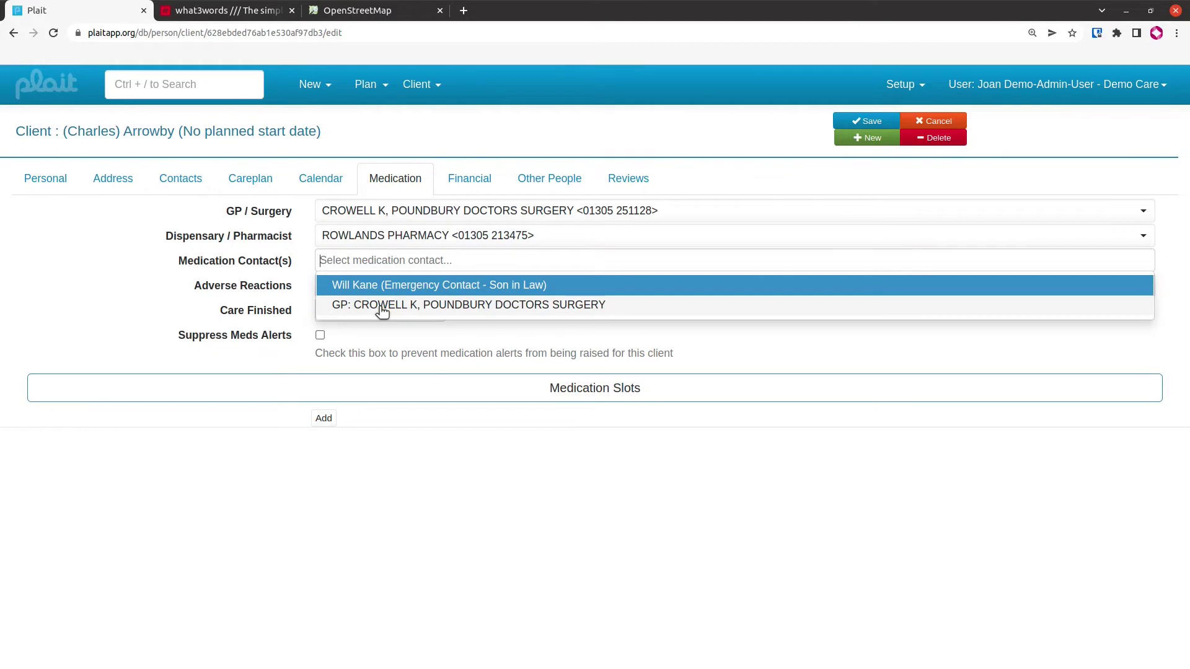
pyautogui.click(382, 307)
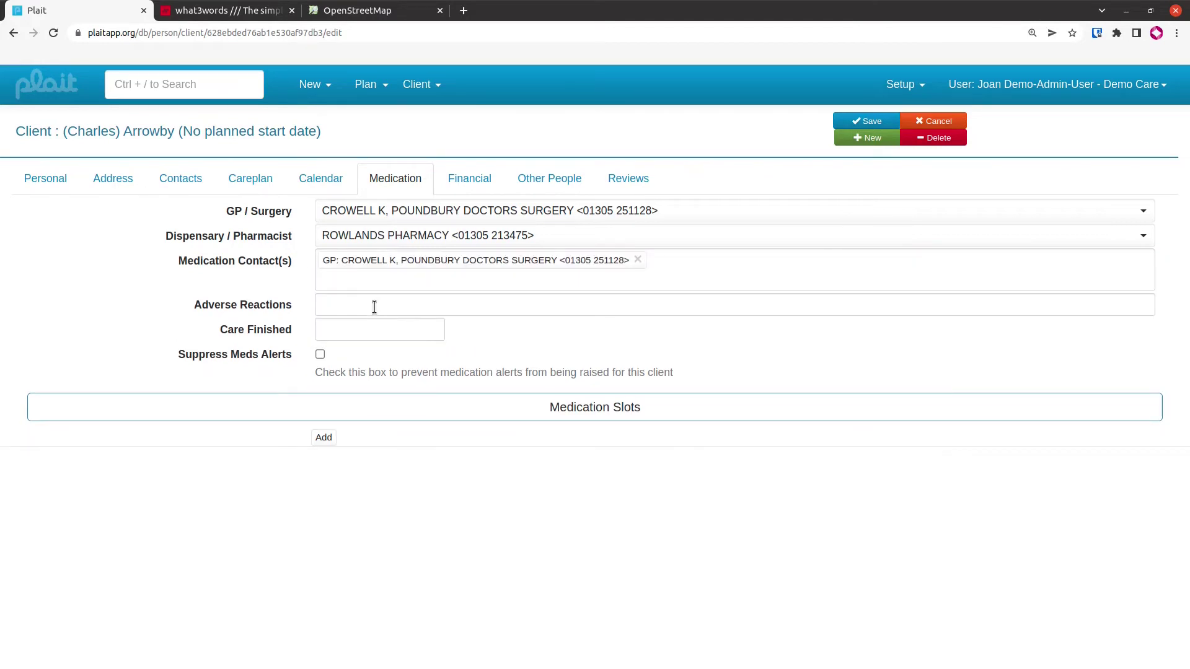
# Add a blank medication slot row dated from 30/05/2022 under Medication Slots
pyautogui.click(374, 308)
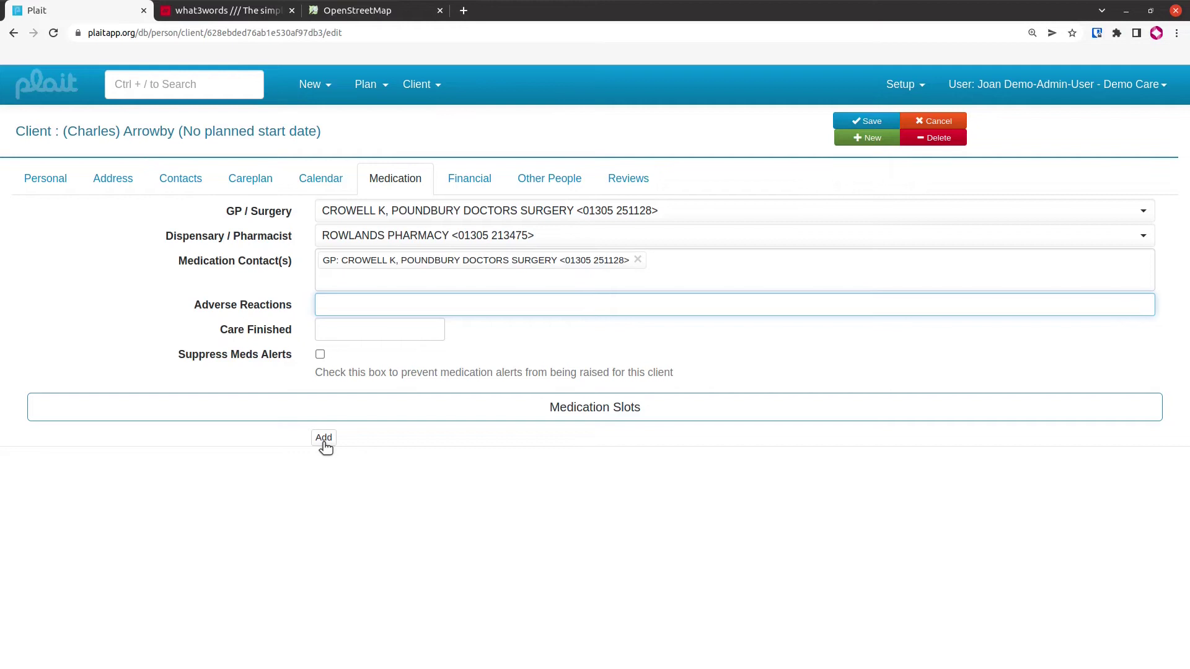
pyautogui.click(323, 438)
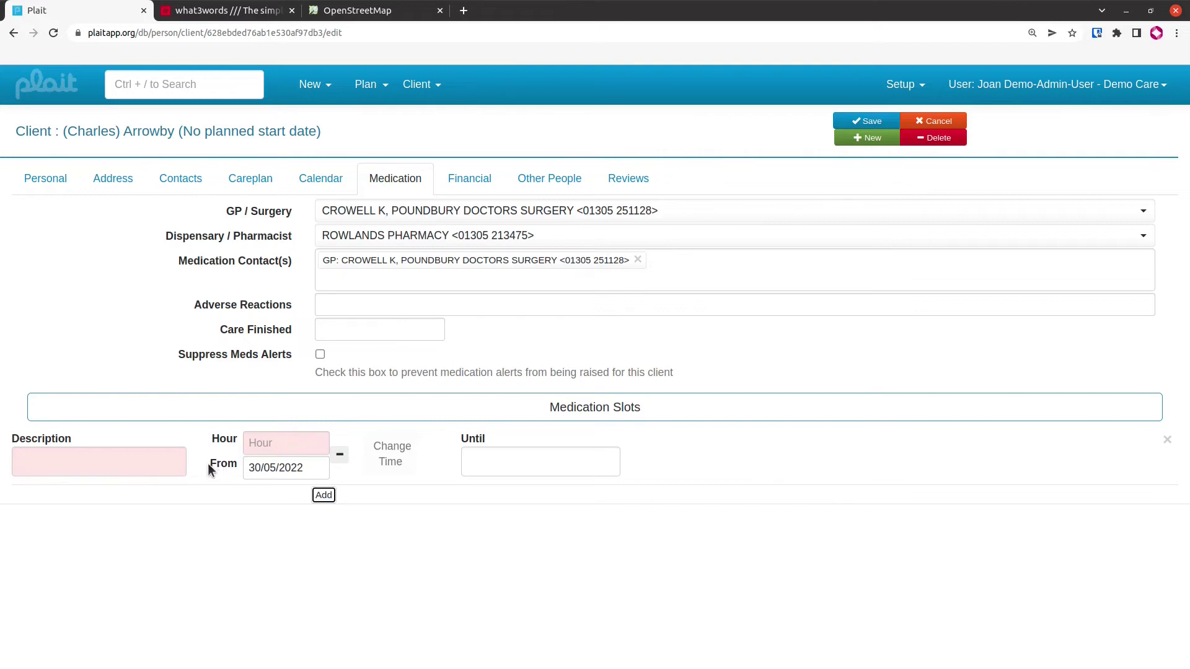
# Name the first medication slot Morning with hour 10
pyautogui.click(150, 460)
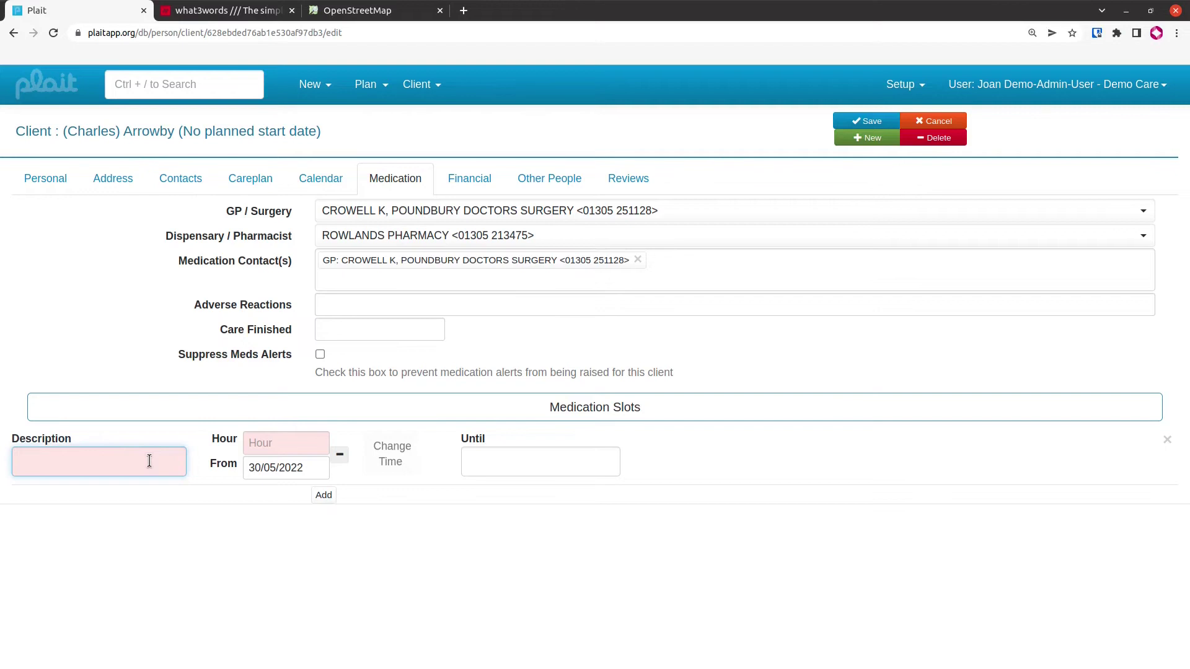
pyautogui.write('Morning')
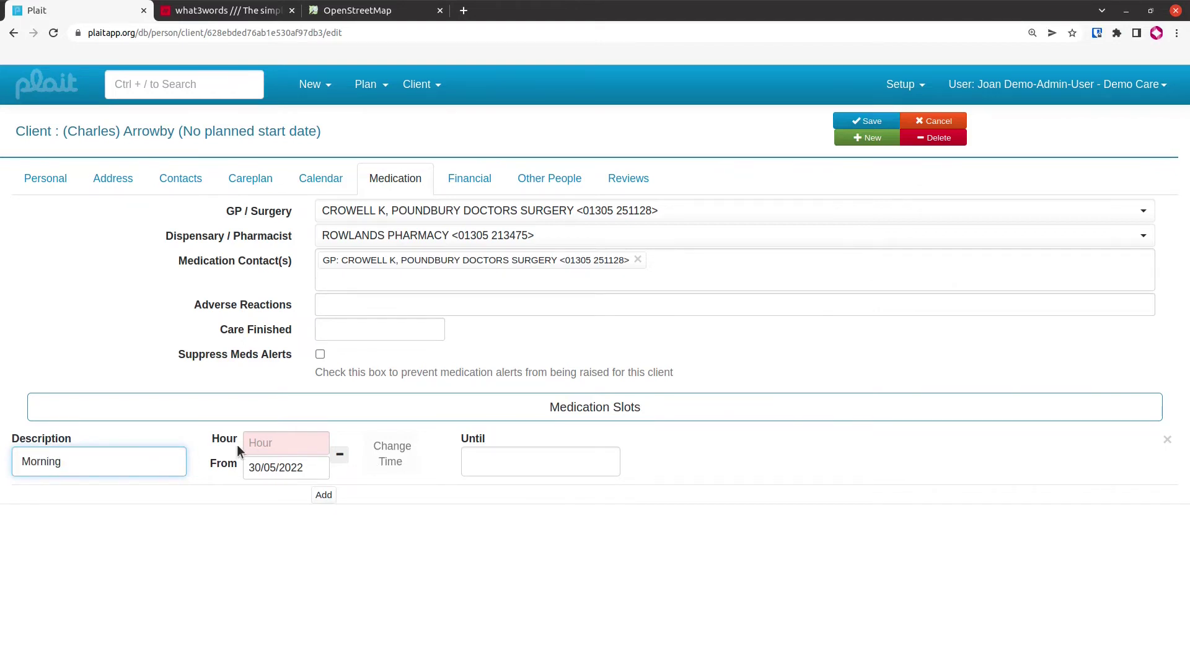
pyautogui.click(278, 442)
pyautogui.write('10')
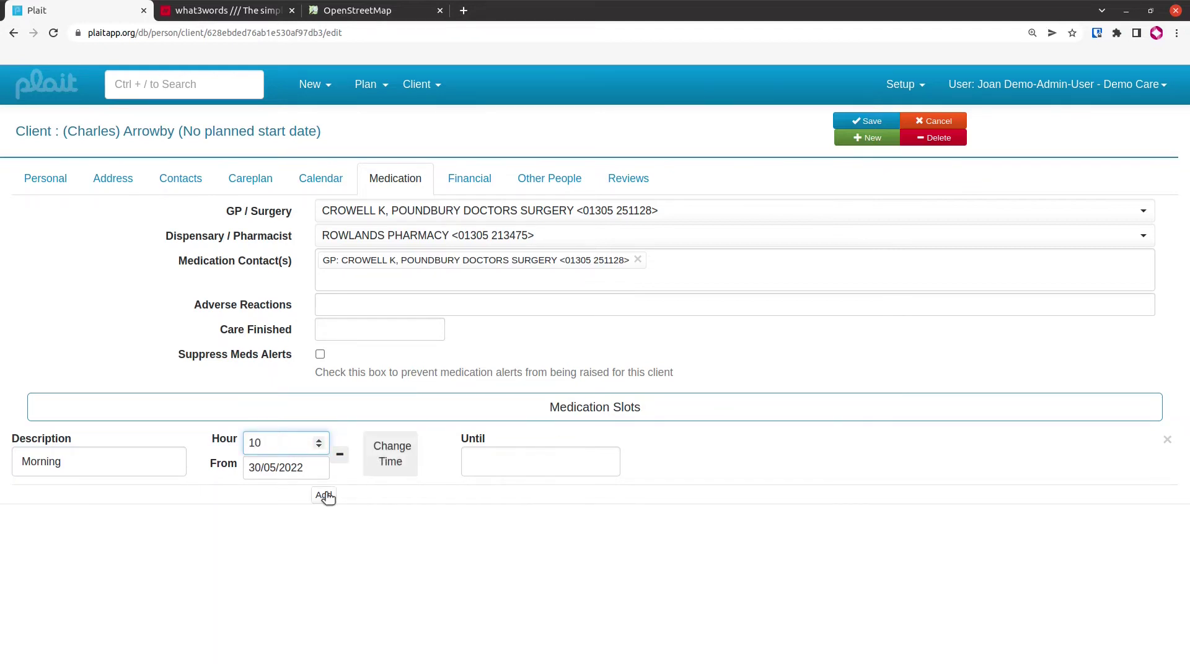
# Add a second slot, Tea Meds at hour 18, starting 30/05/2022
pyautogui.click(324, 495)
pyautogui.click(138, 527)
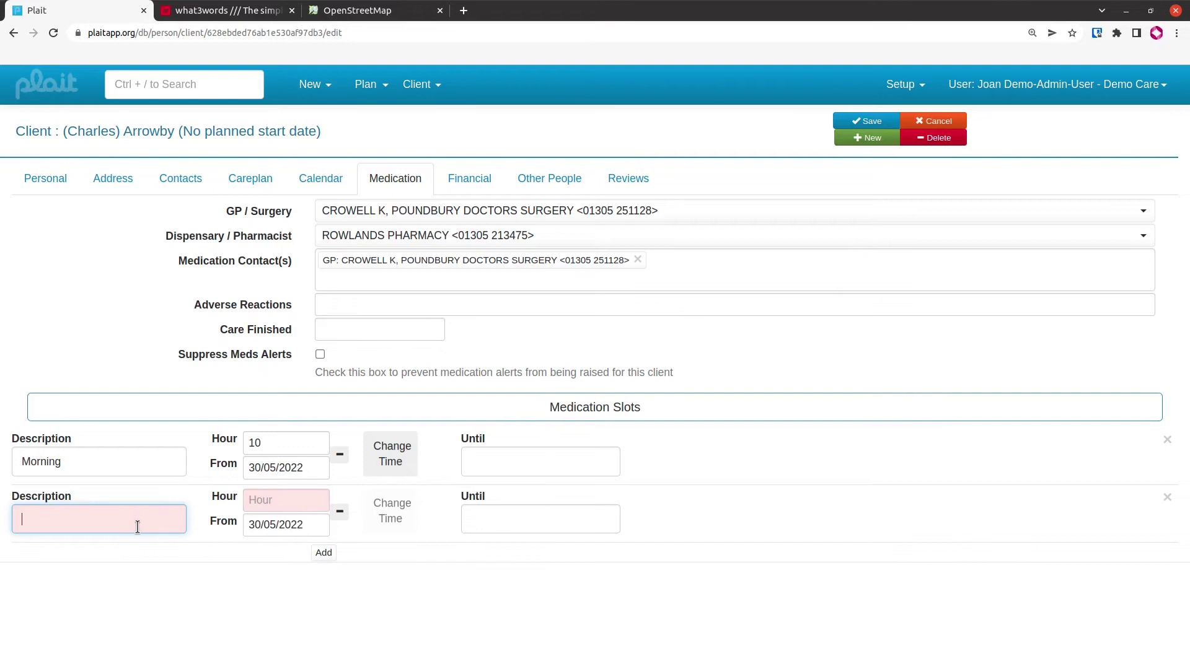
pyautogui.write('Tea Meds')
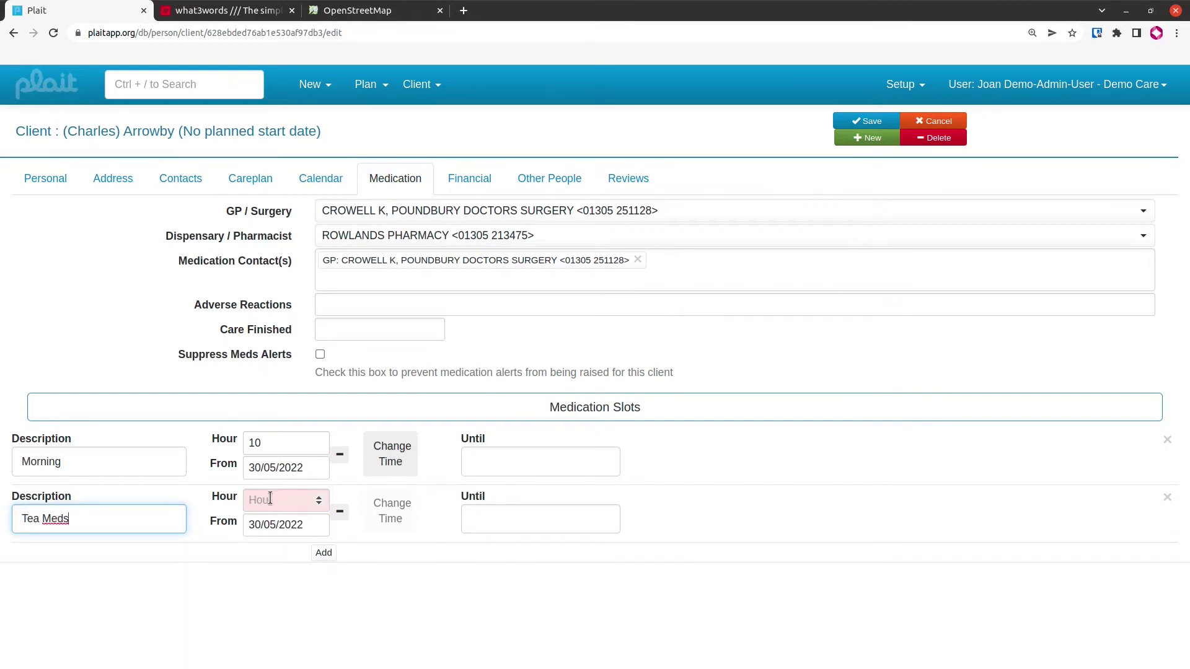
pyautogui.click(270, 502)
pyautogui.write('18')
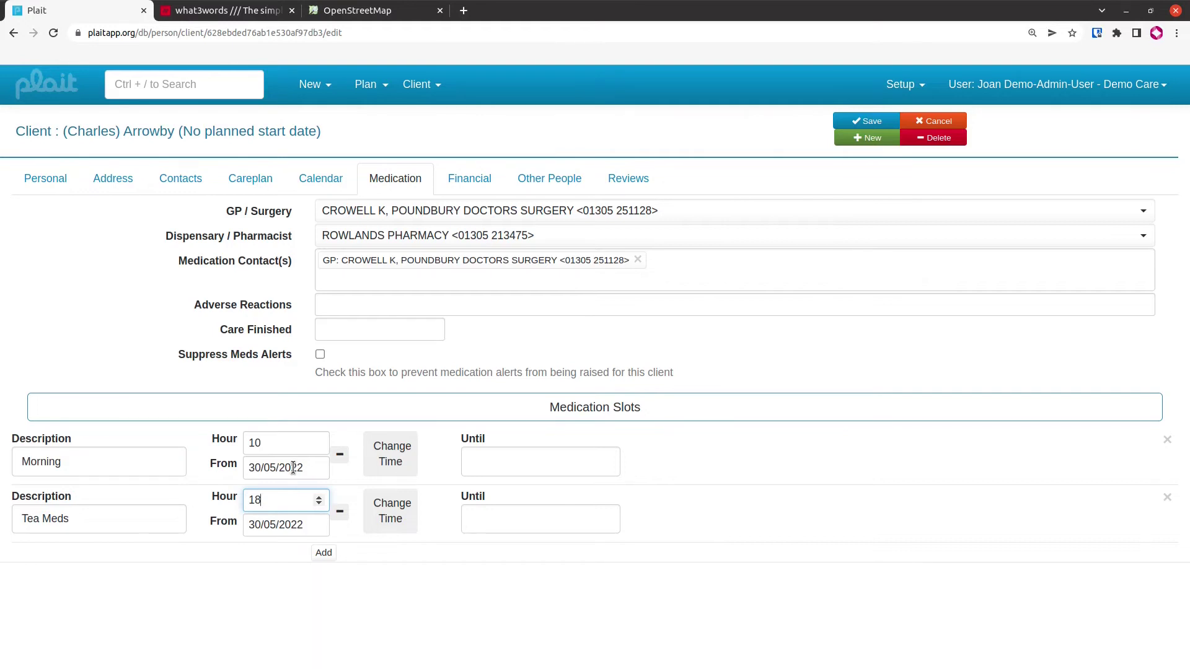
pyautogui.click(306, 525)
pyautogui.click(306, 525)
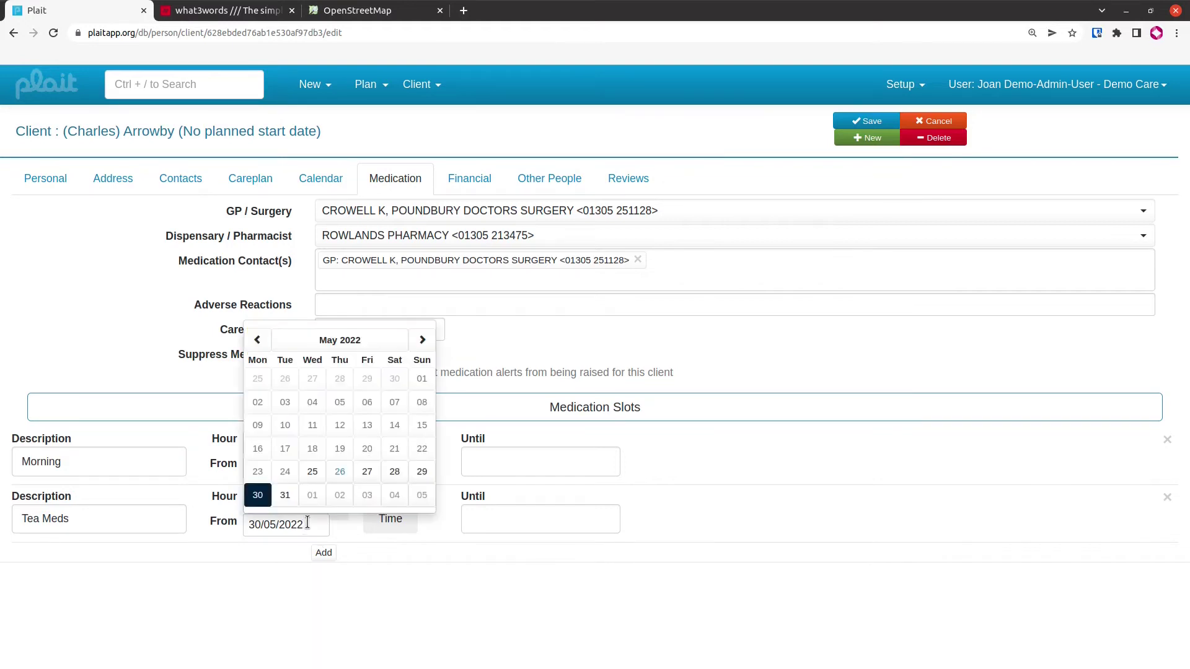
pyautogui.click(341, 524)
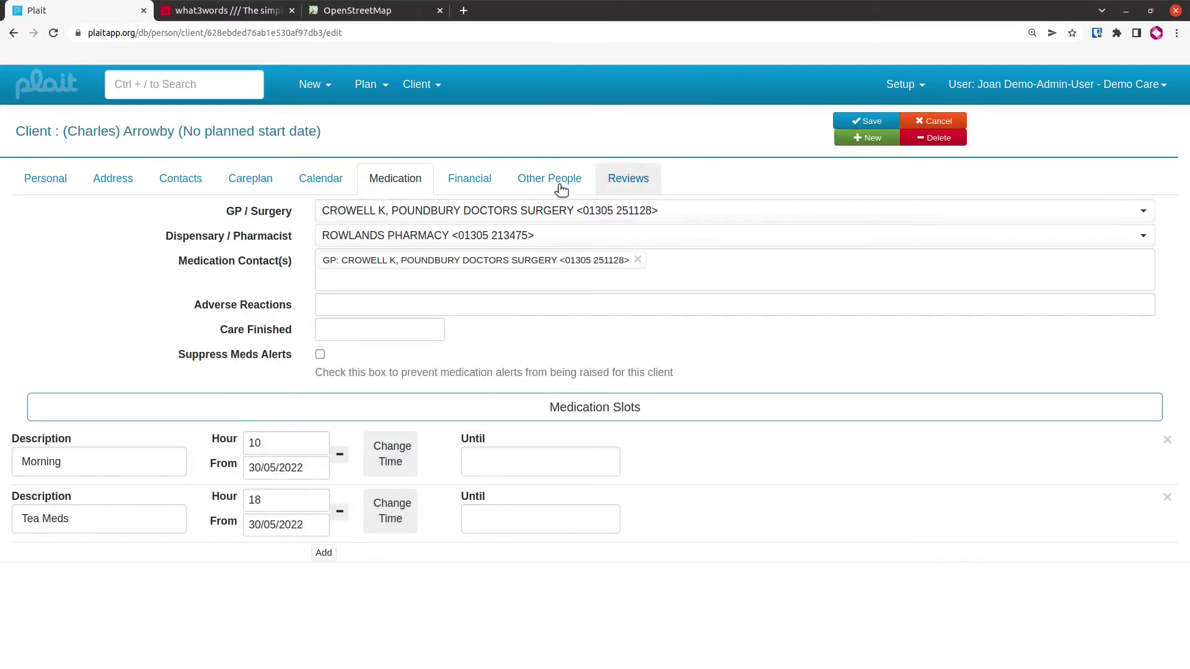
# On the Financial tab, add contract 'Wessex pays' with purchaser Accounts Dept Wessex Adult Social Care
pyautogui.click(468, 182)
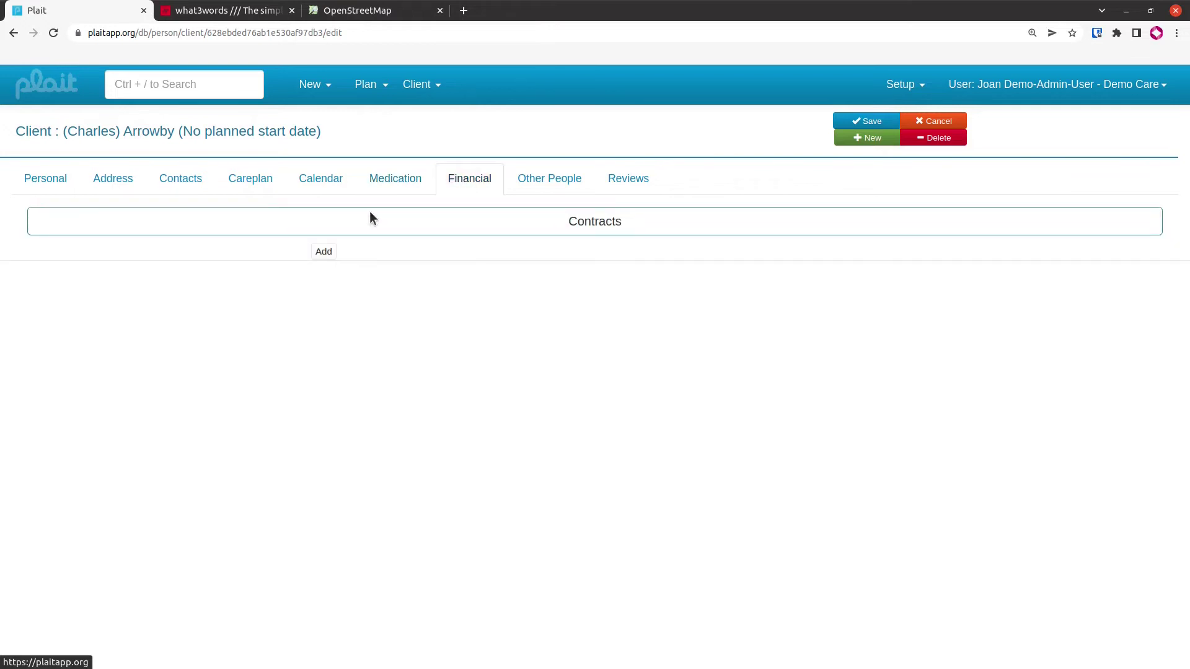
pyautogui.click(322, 253)
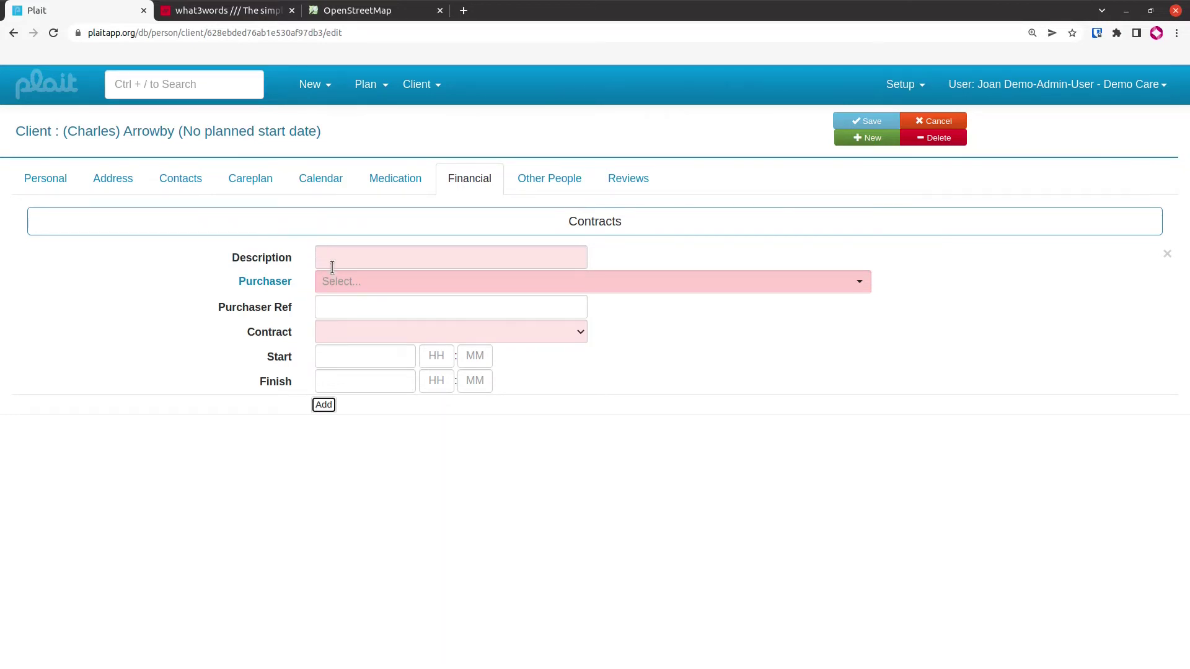
pyautogui.click(338, 261)
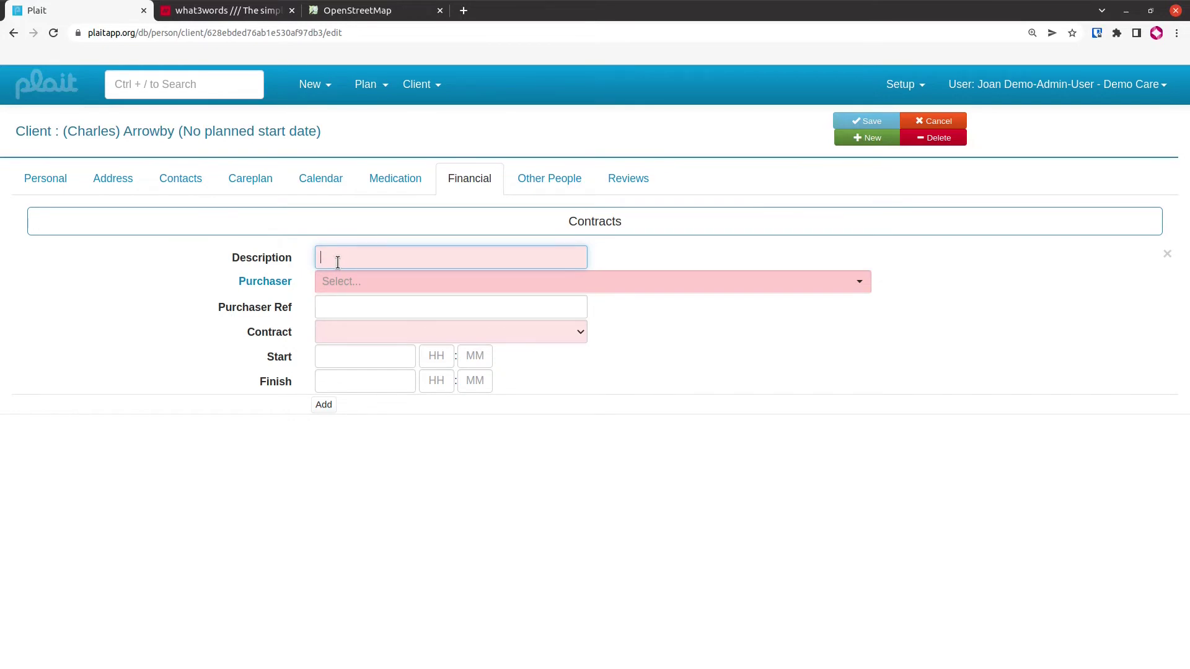
pyautogui.write('Wesse')
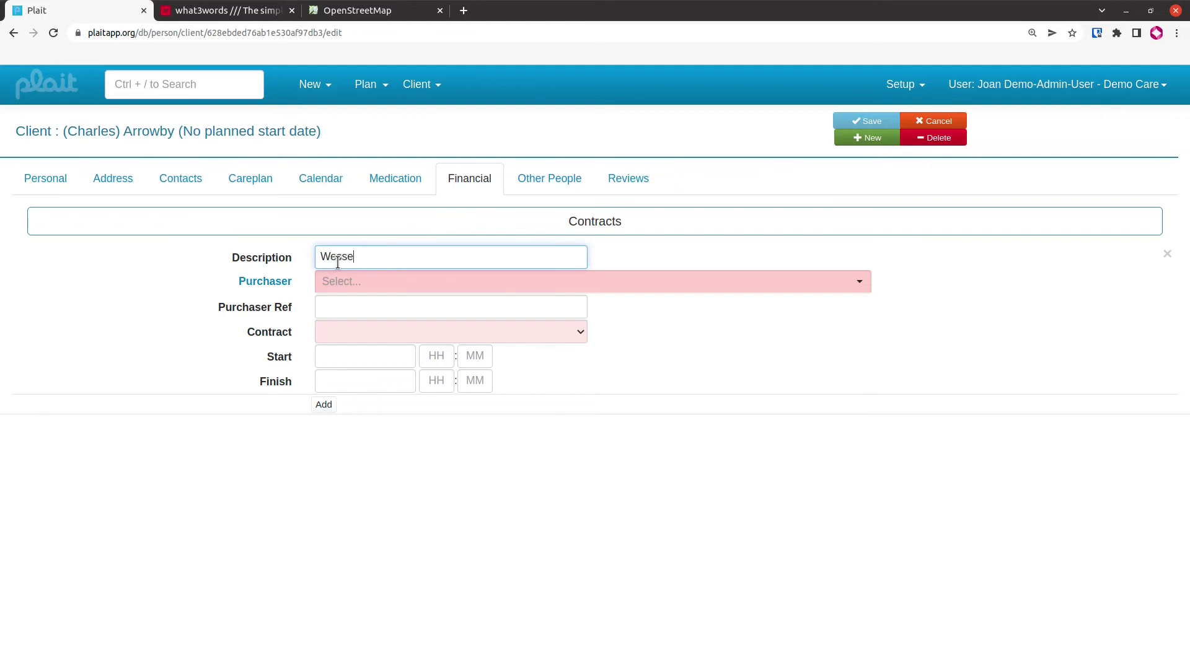
pyautogui.write('x pays')
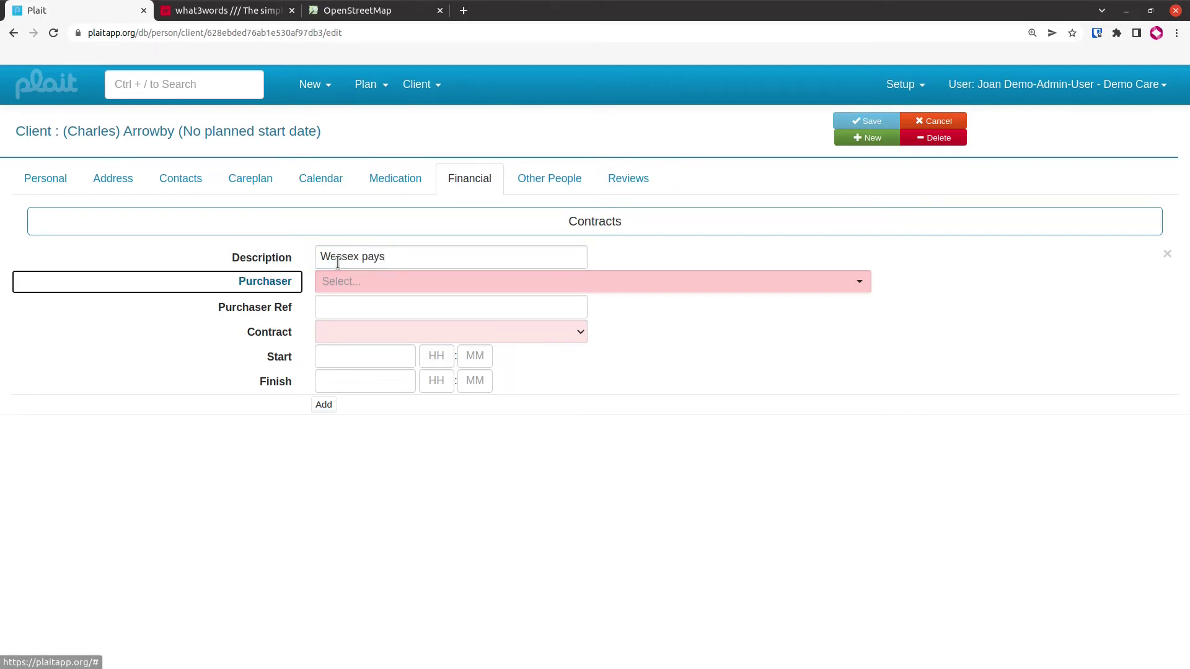
pyautogui.press('Tab')
pyautogui.press('Tab')
pyautogui.write('Wes')
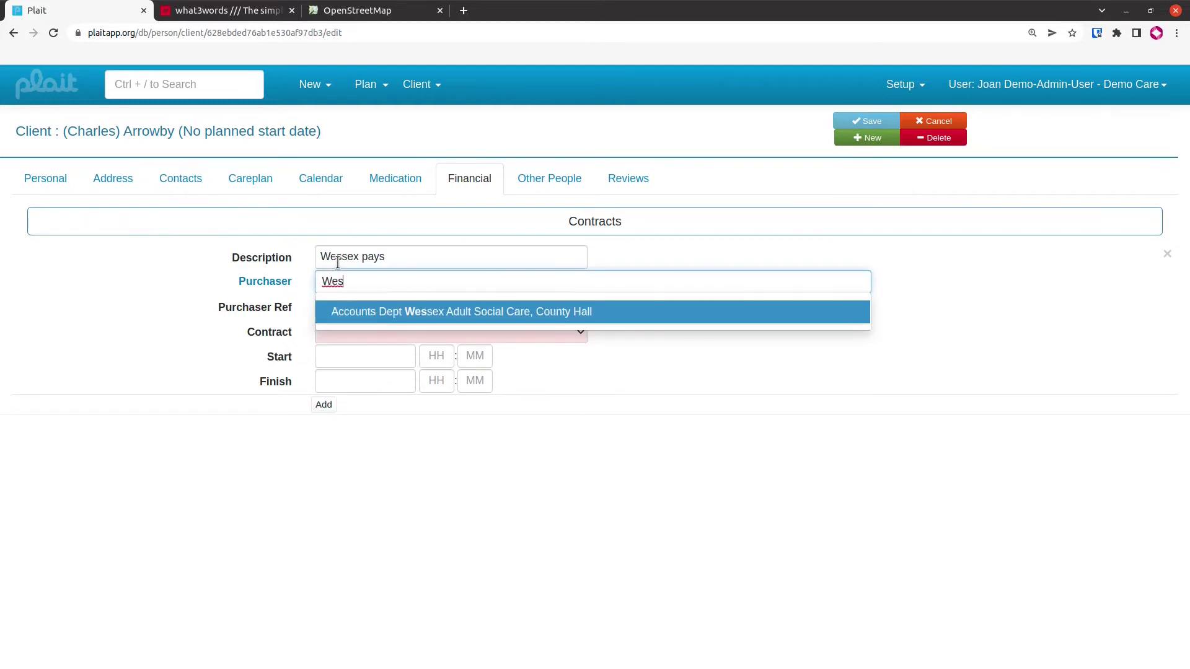
pyautogui.click(529, 313)
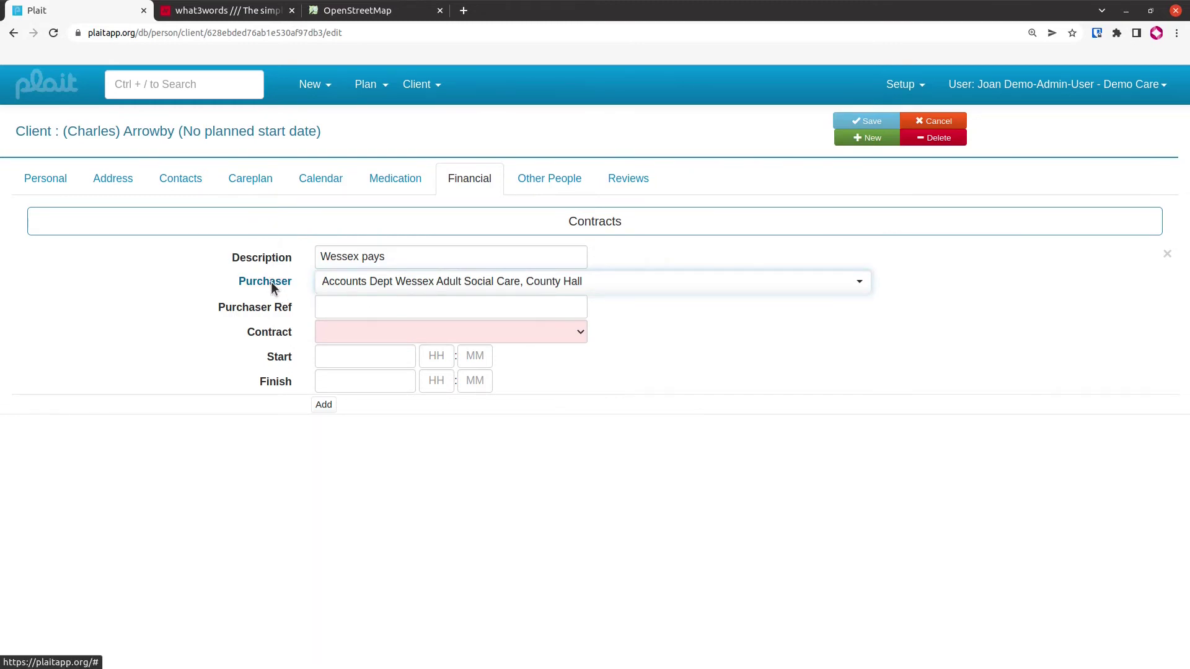
# Enter the purchaser reference, choose contract Wessex CC, and start it 30/05/2022
pyautogui.click(354, 306)
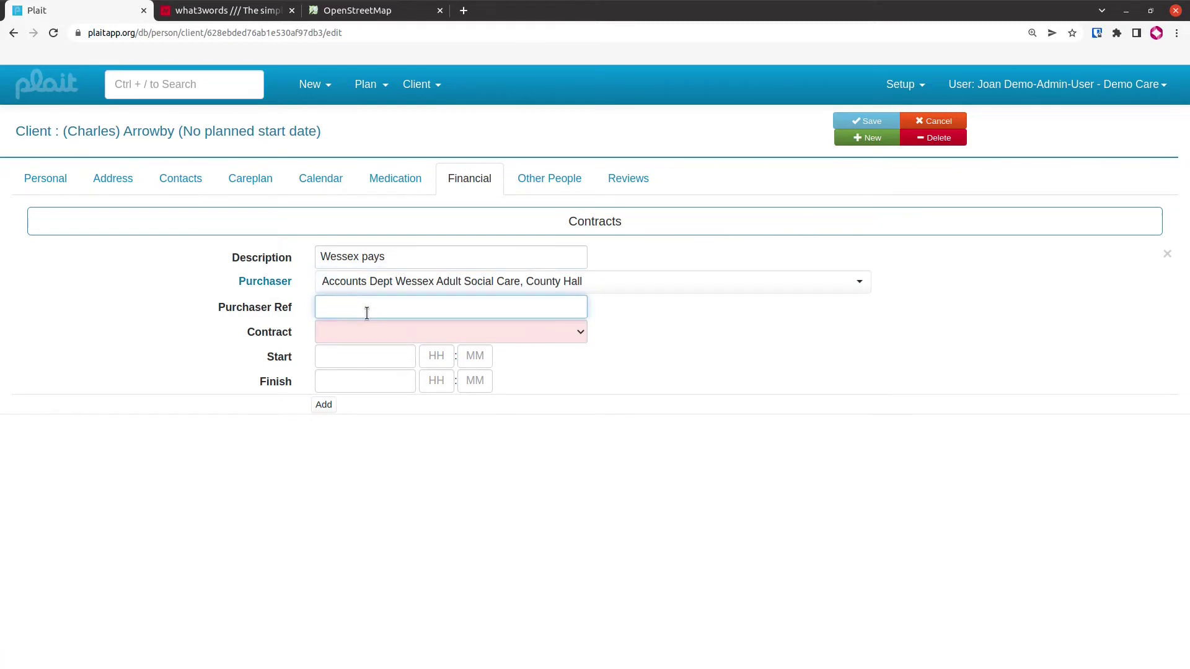
pyautogui.write('CA1')
pyautogui.click(359, 334)
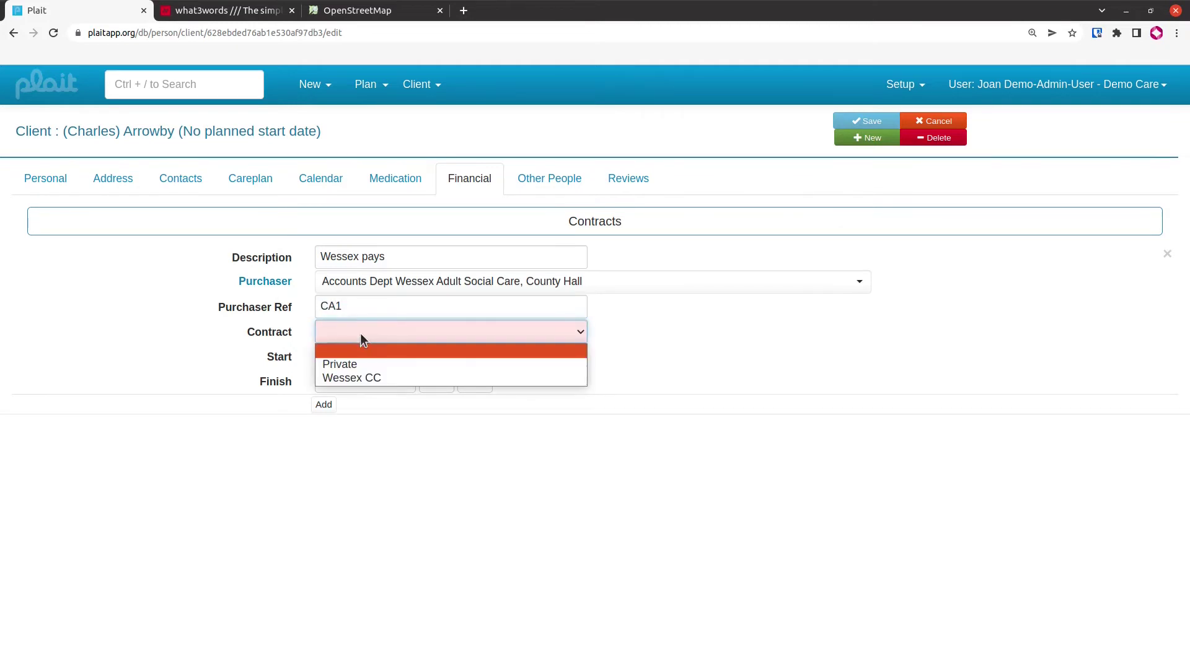
pyautogui.click(369, 378)
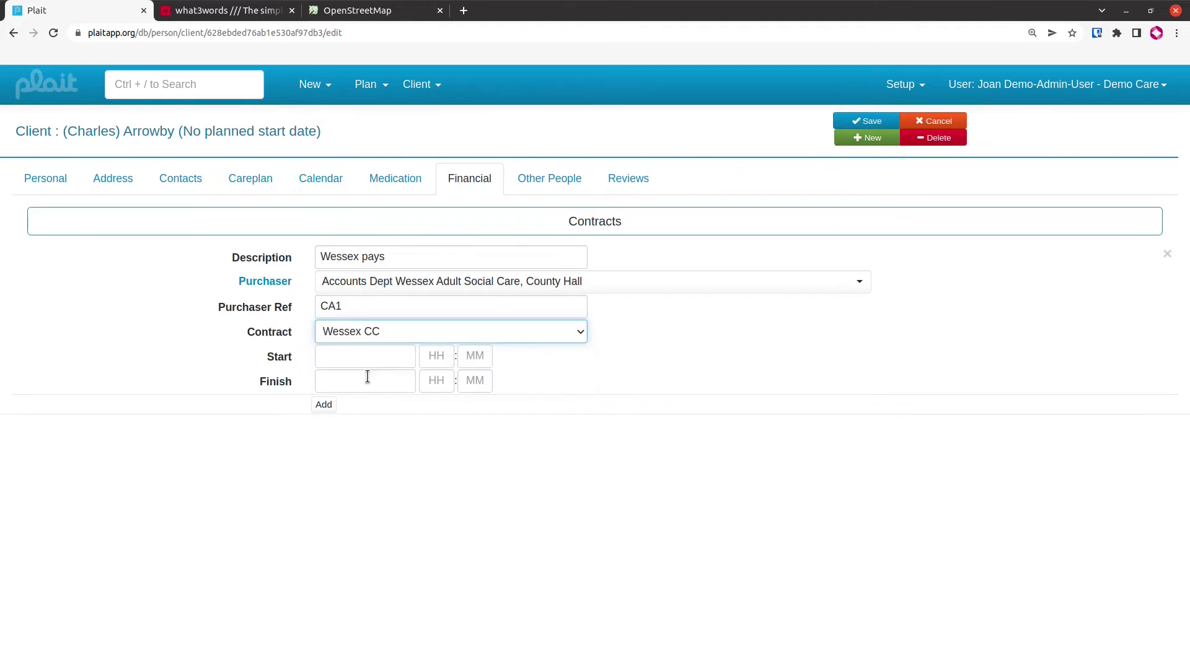
pyautogui.click(372, 356)
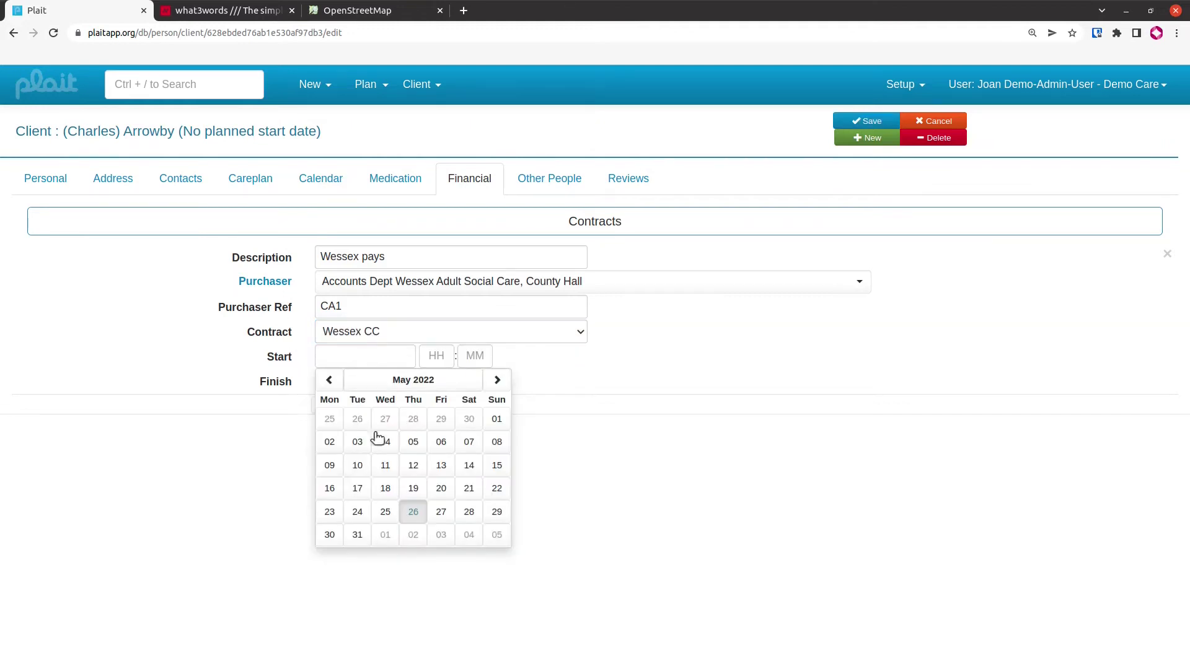
pyautogui.click(325, 537)
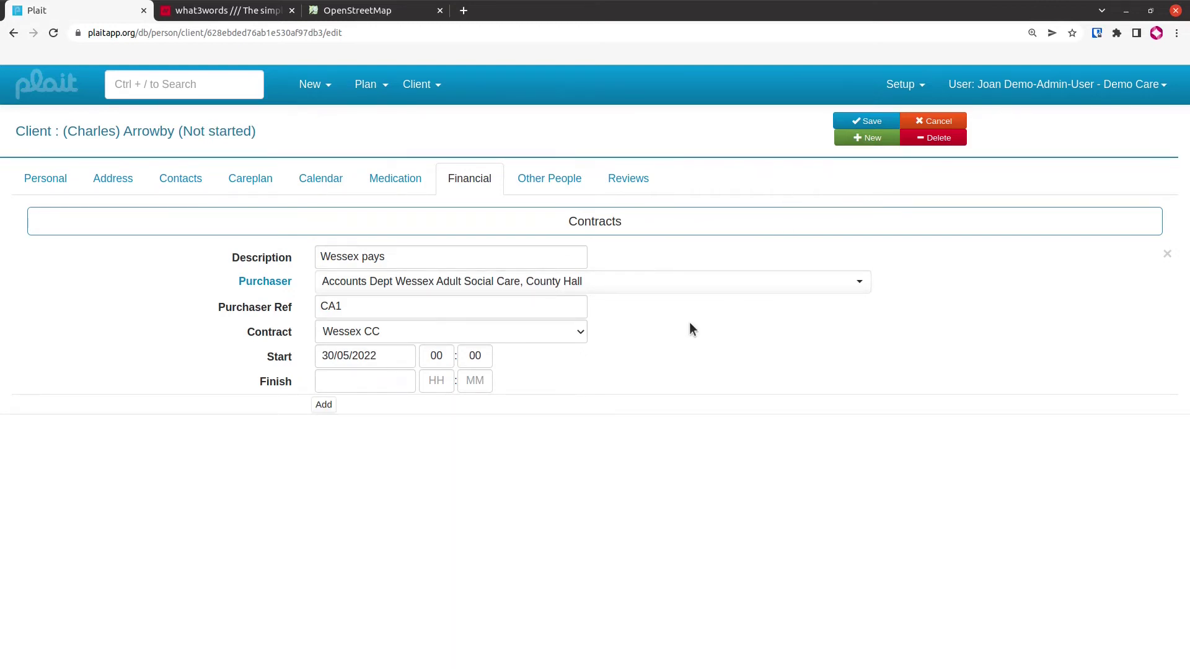
# Add a second contract 'Self funding' with purchaser Self-funded
pyautogui.click(323, 406)
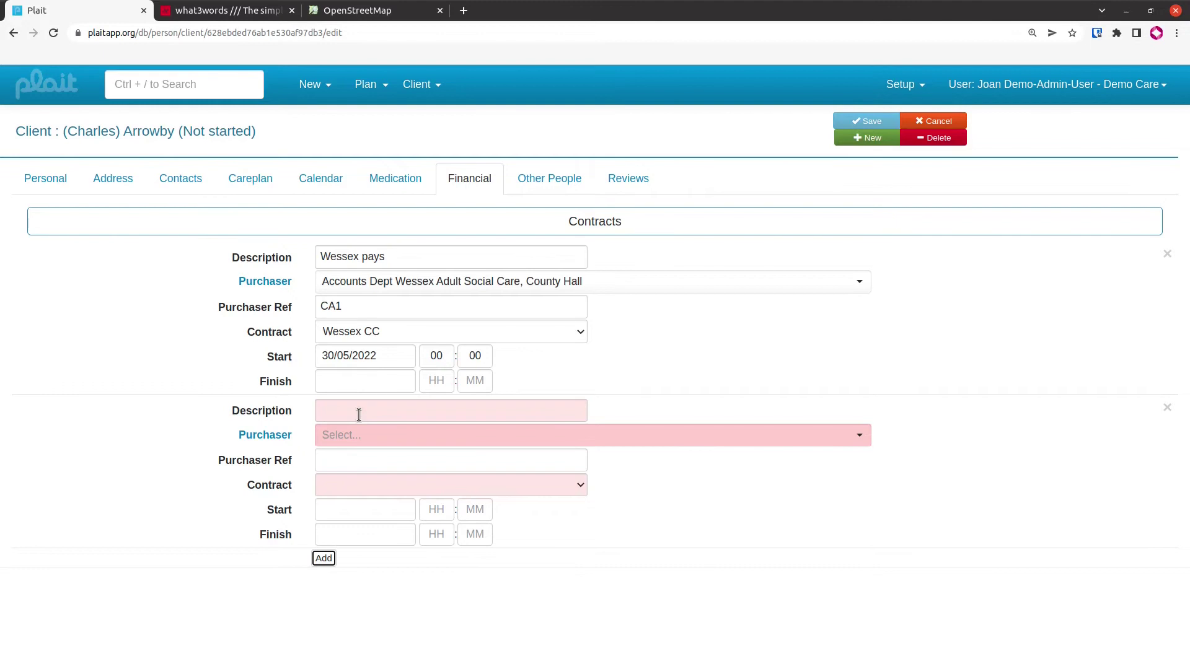
pyautogui.click(359, 414)
pyautogui.write('Sel')
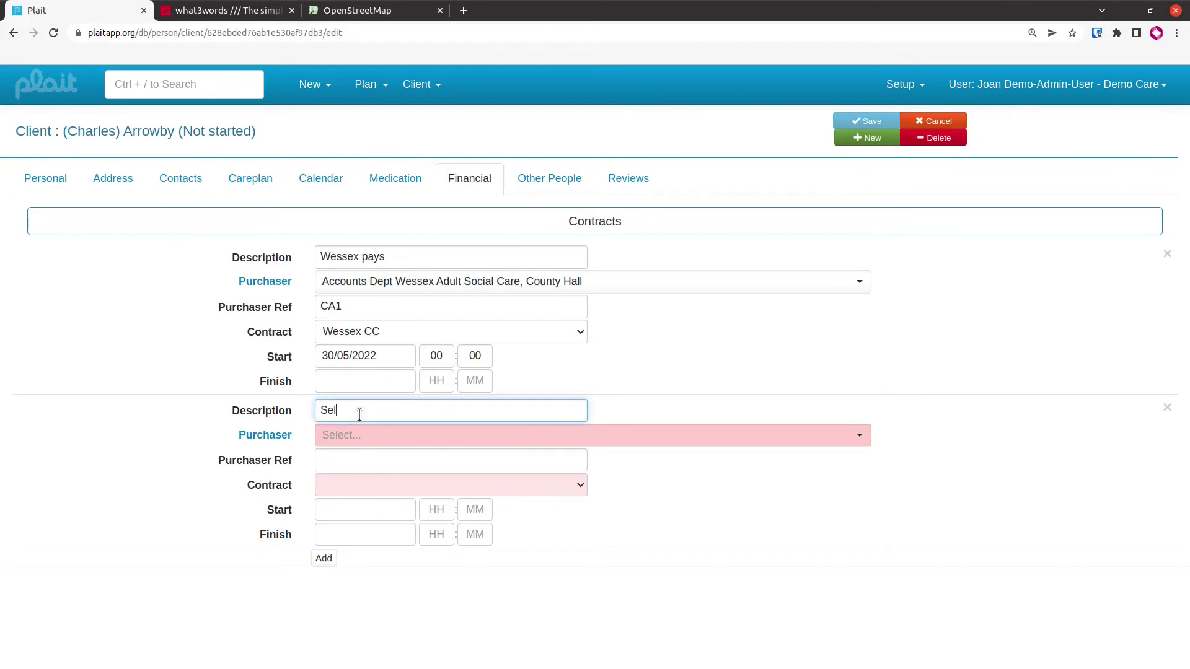
pyautogui.write('f  funding')
pyautogui.press('Tab')
pyautogui.click(346, 436)
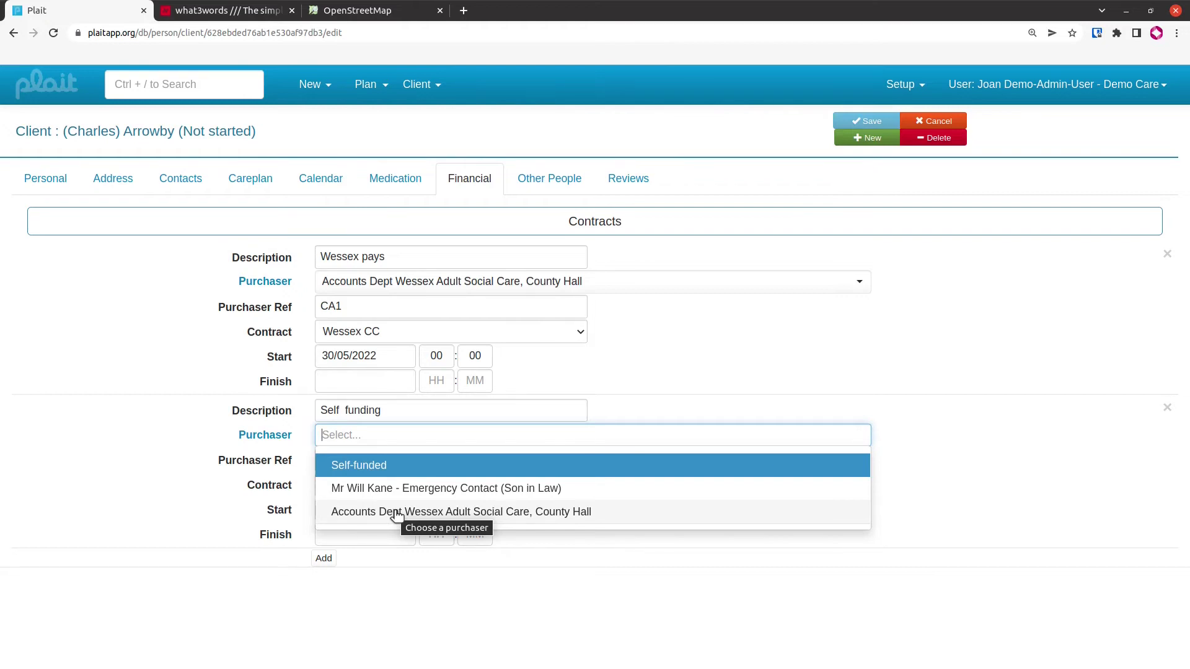
pyautogui.click(428, 472)
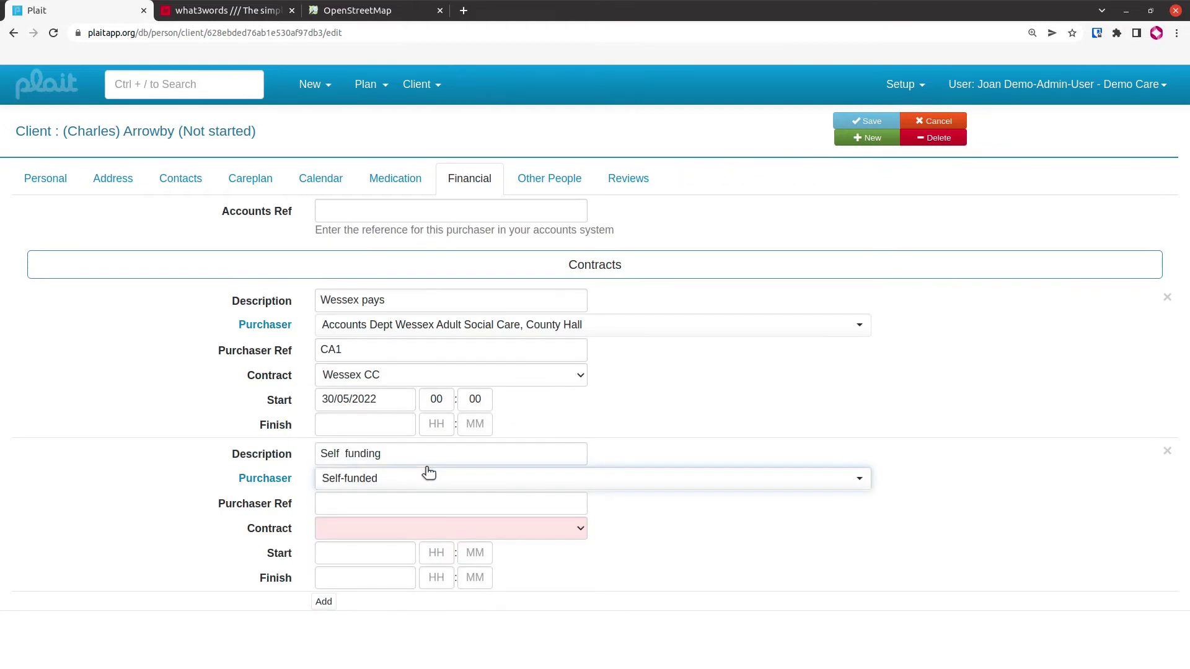
# Set the Self funding contract type to Private, starting 30/05/2022
pyautogui.click(407, 503)
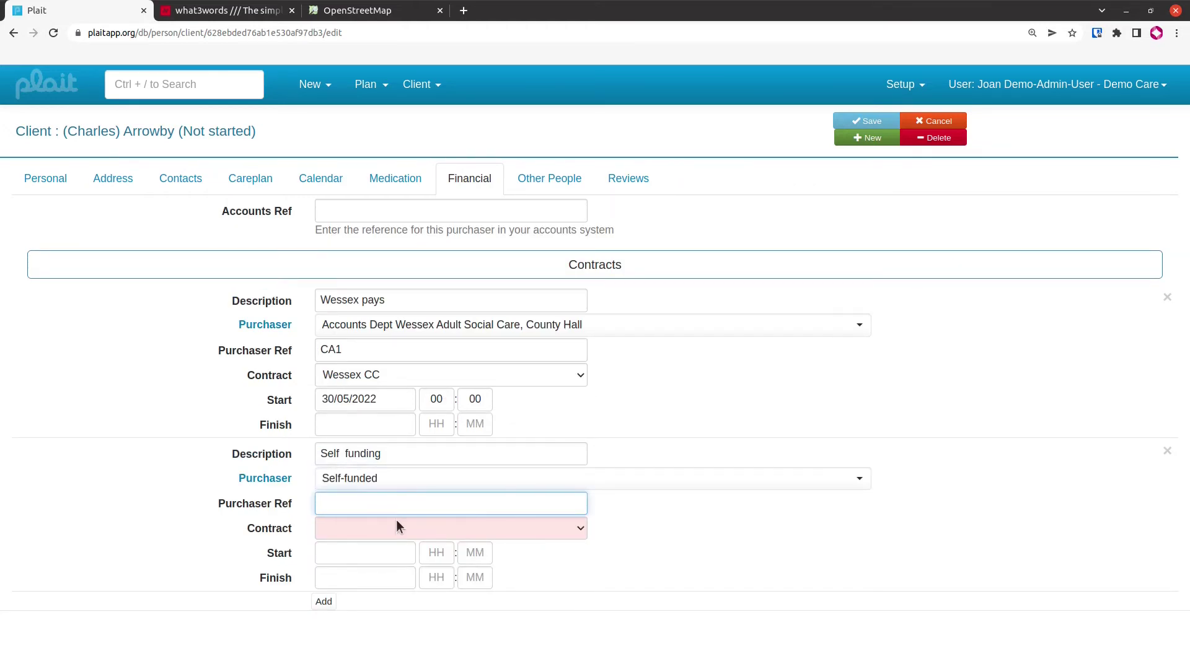
pyautogui.click(397, 525)
pyautogui.click(389, 560)
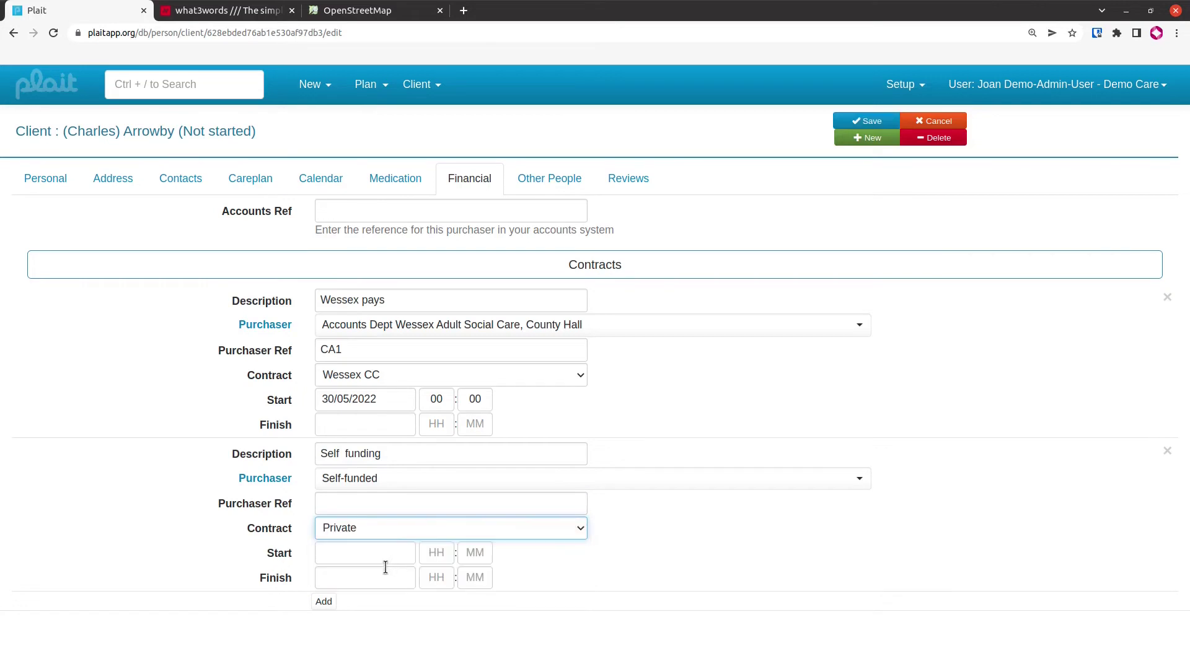
pyautogui.click(395, 553)
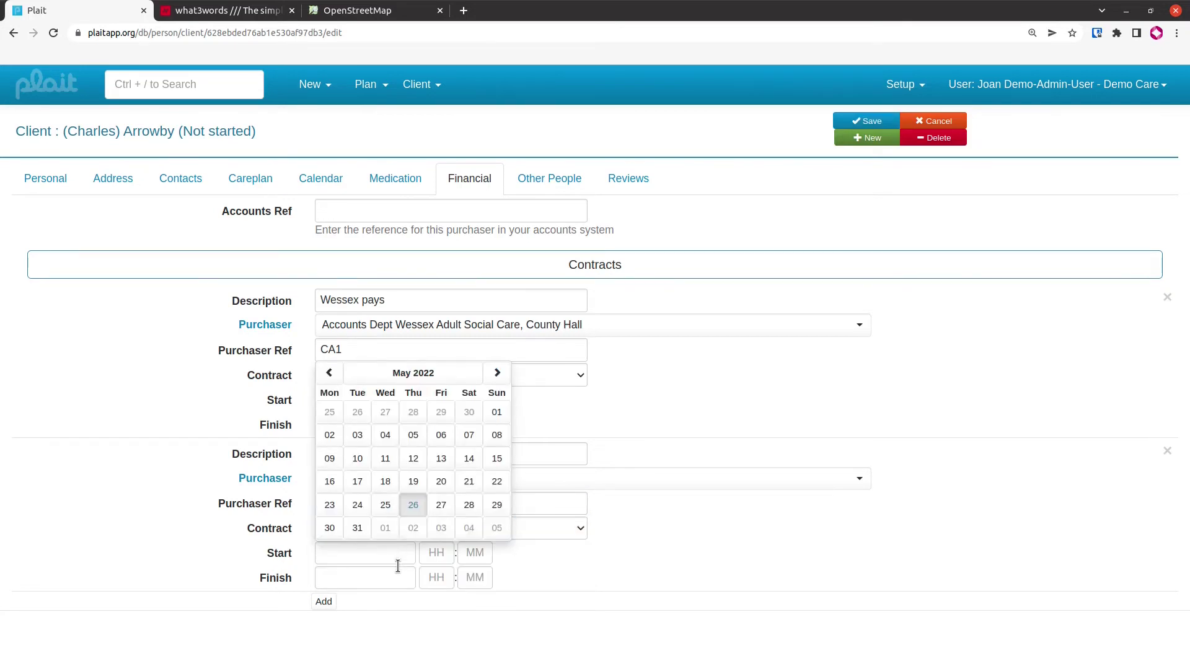
pyautogui.click(329, 528)
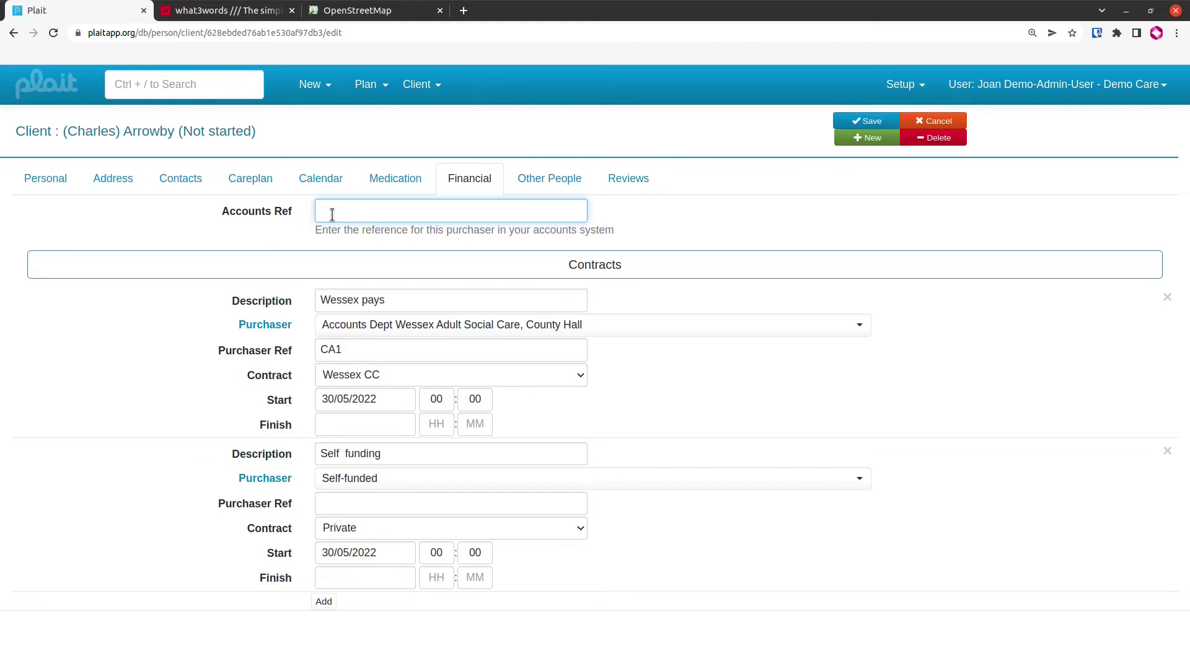
# Save the financial details and view the client calendar for 30 May – 5 Jun 2022
pyautogui.click(868, 122)
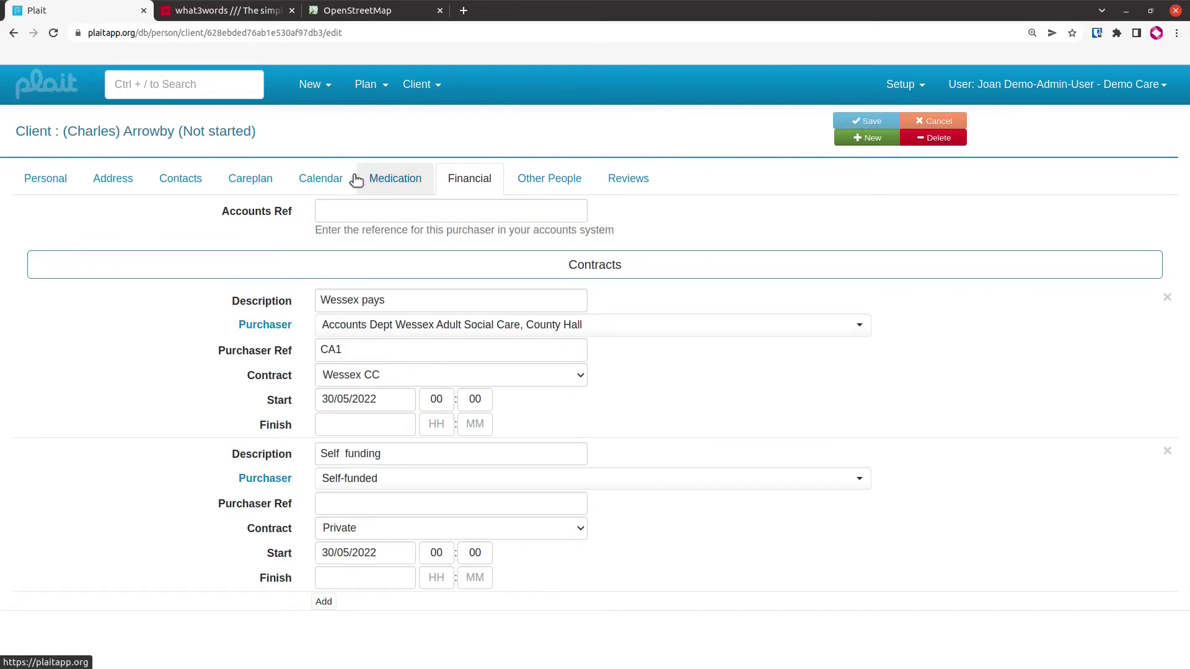
pyautogui.click(332, 185)
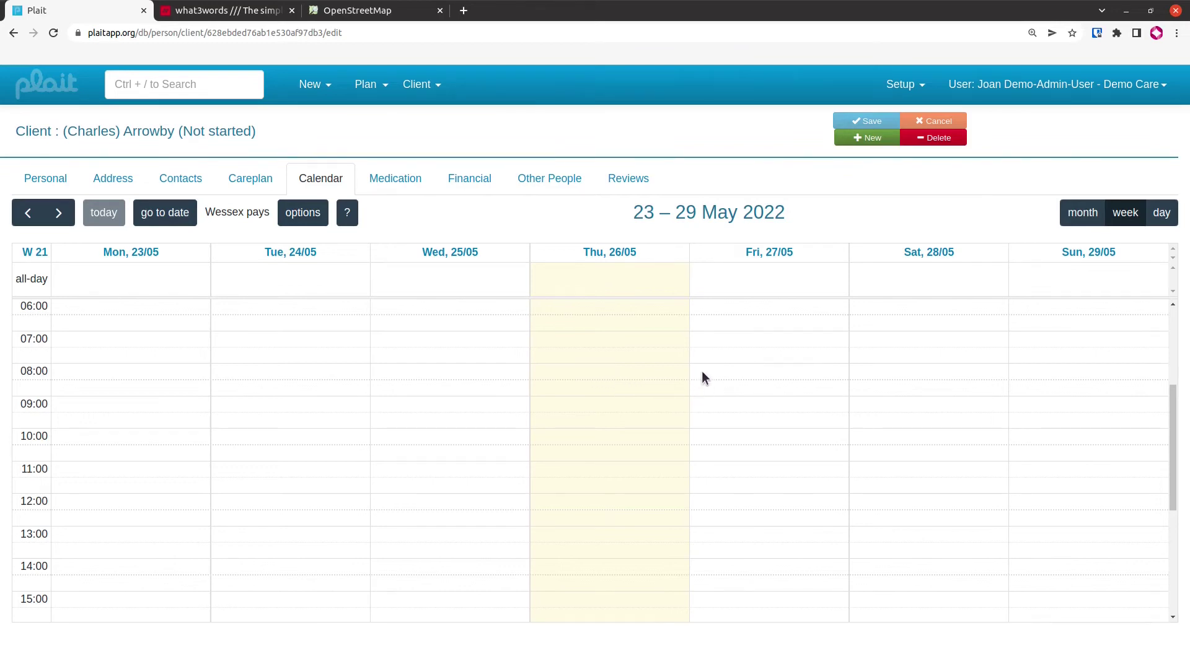
pyautogui.click(59, 215)
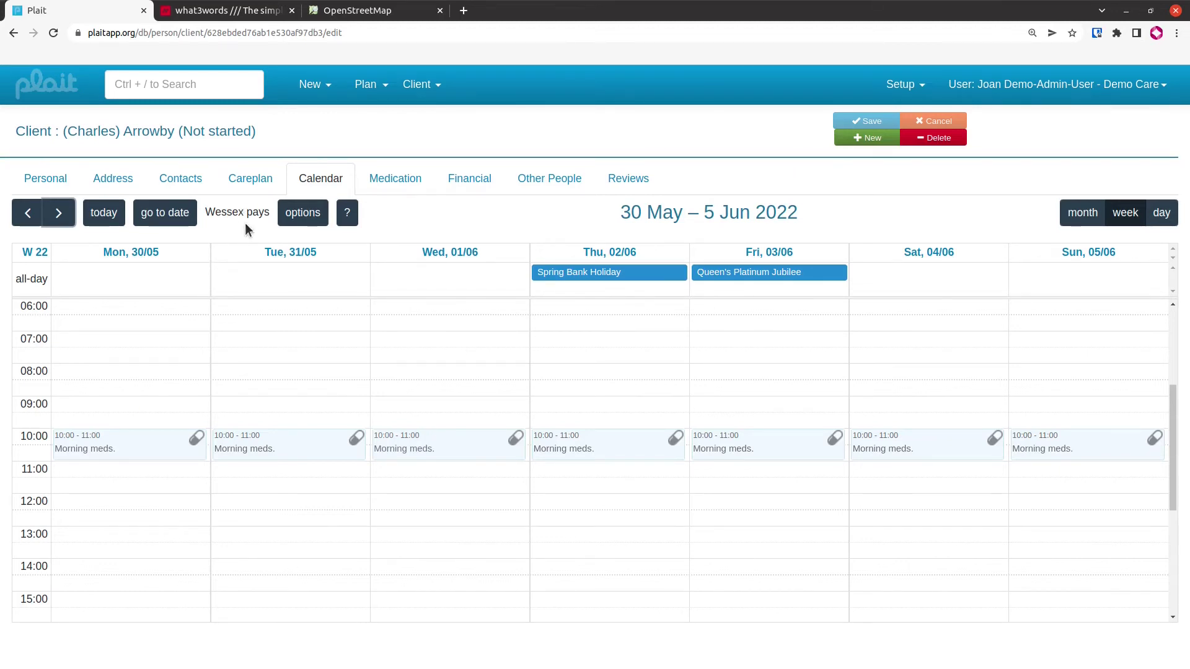
# Create a Monday 30 May care event at 09:00, then change its finish time to 11:00
pyautogui.click(126, 400)
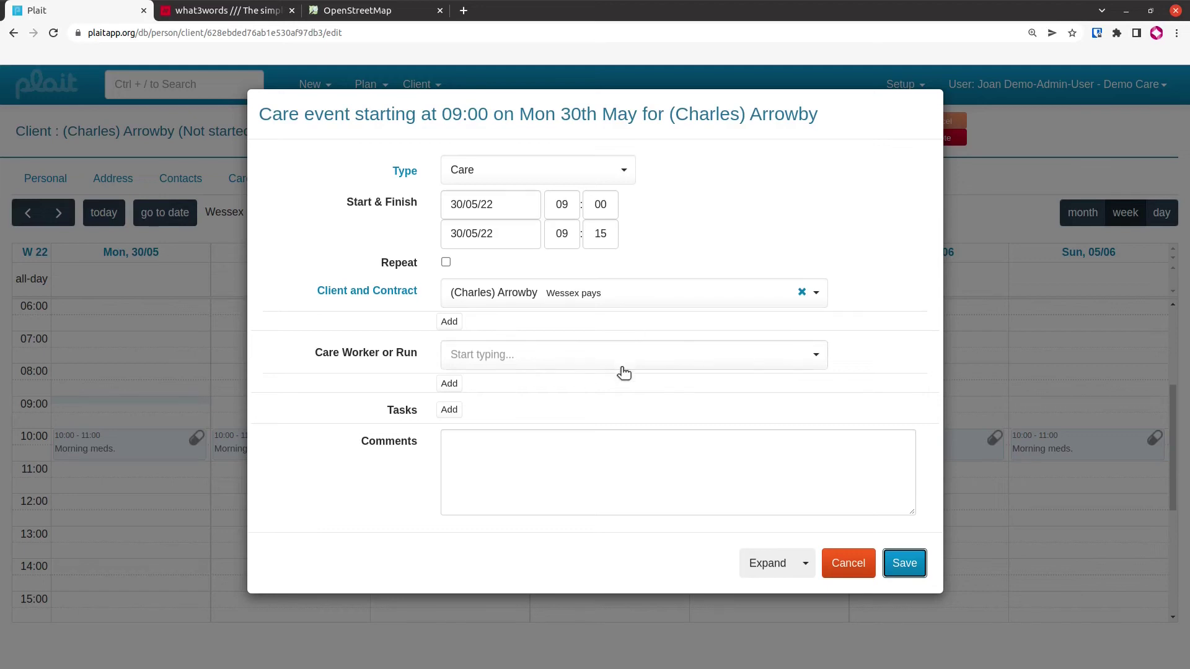
pyautogui.click(904, 565)
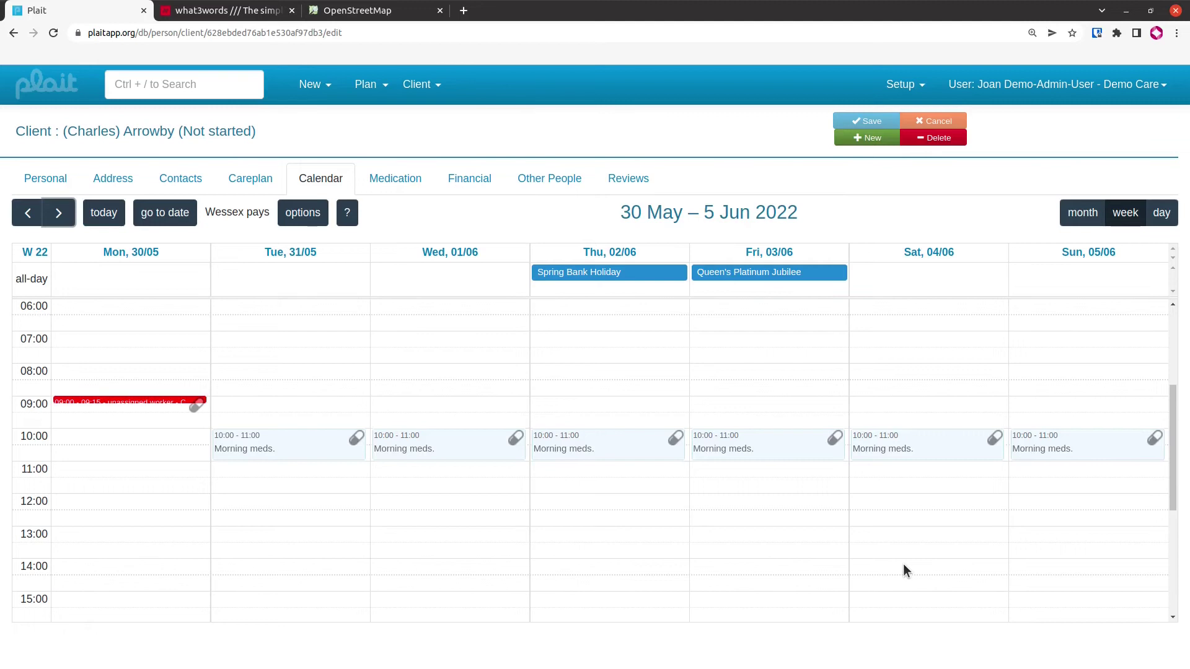
pyautogui.click(140, 399)
pyautogui.click(148, 370)
pyautogui.click(556, 233)
pyautogui.write('11')
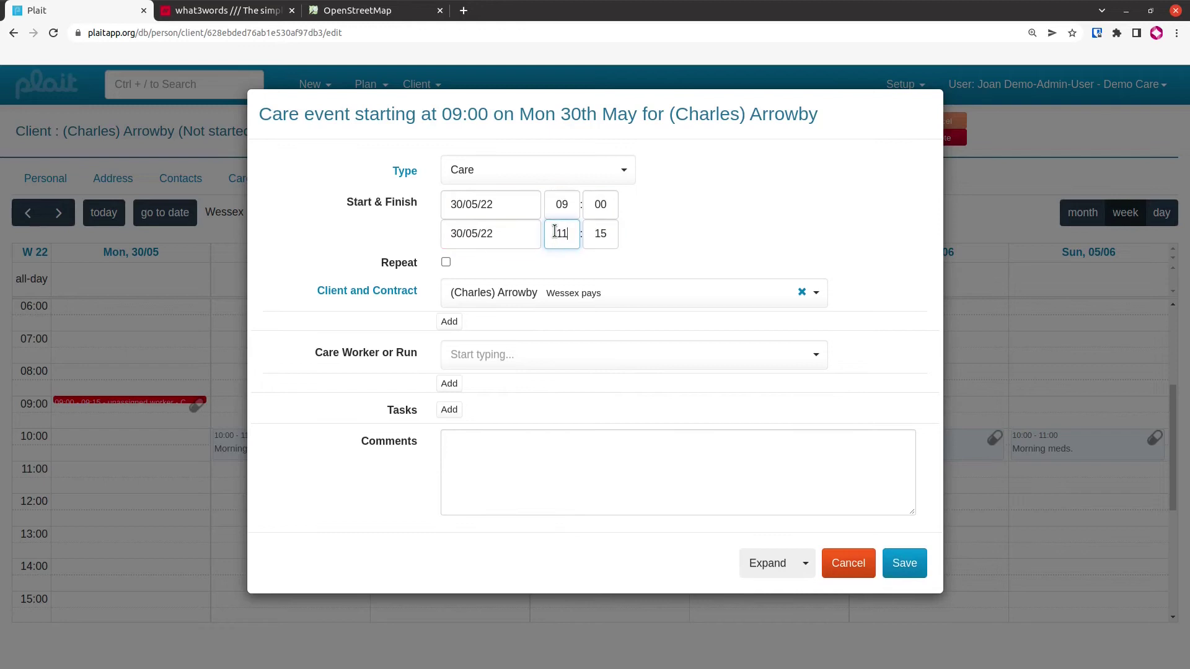
pyautogui.press('Tab')
pyautogui.write('00')
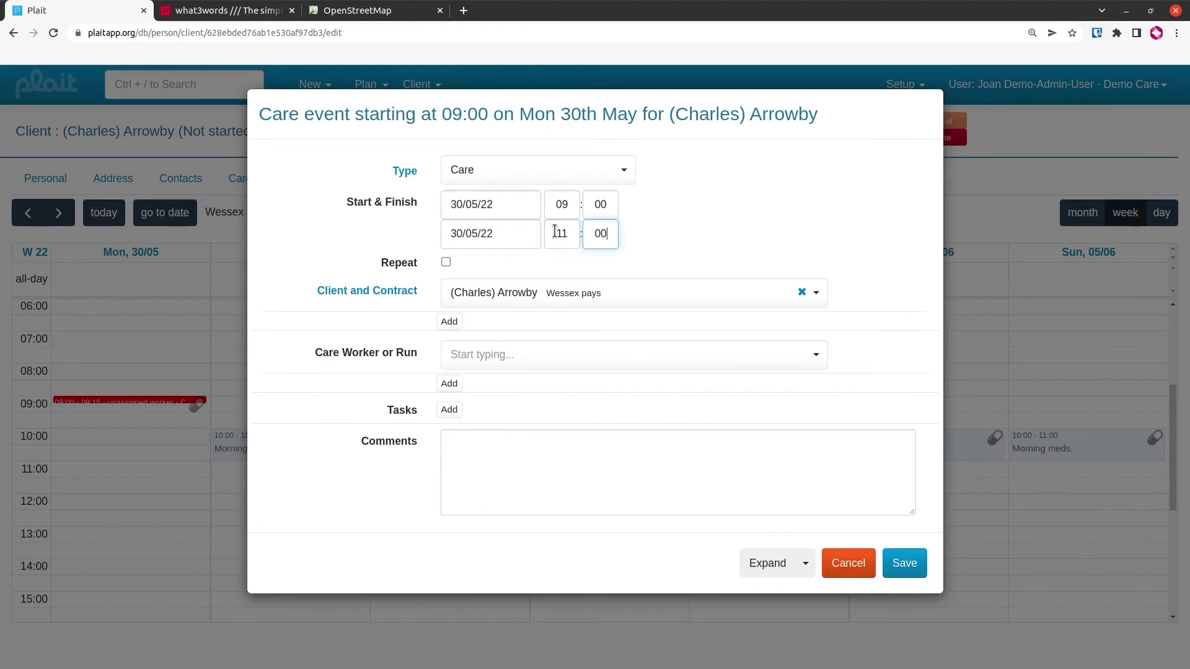
pyautogui.click(904, 563)
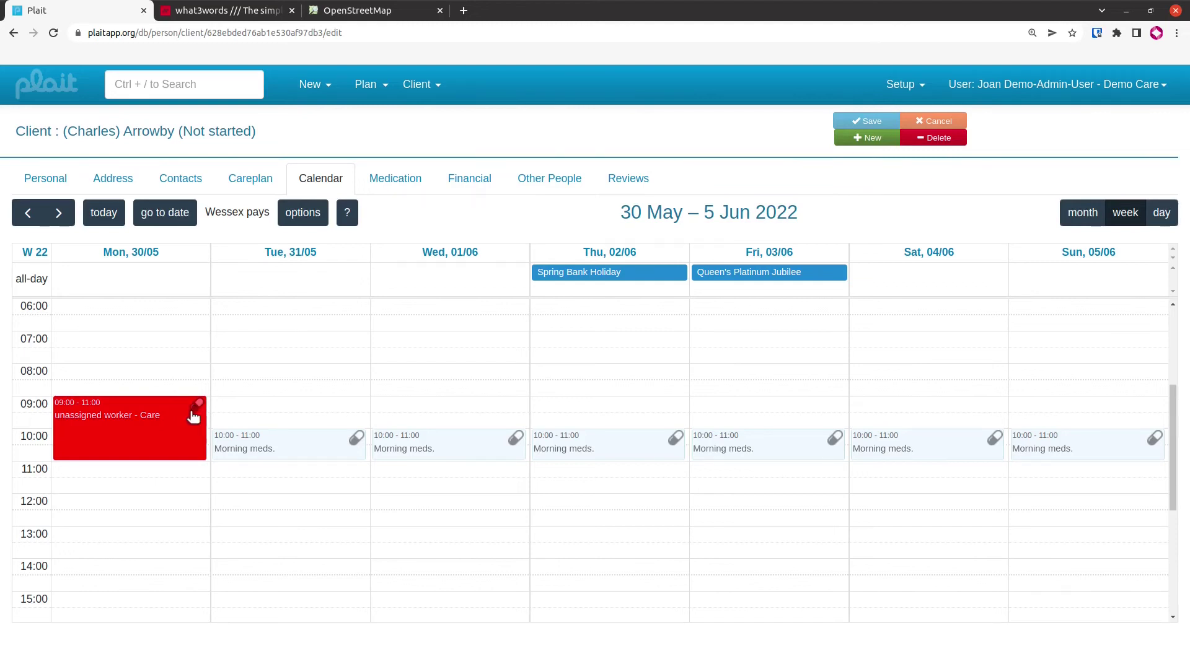
# From Morning meds, add a repeat item for Paracetamol 500mg / Caffeine 65mg effervescent tablets sugar free
pyautogui.click(196, 410)
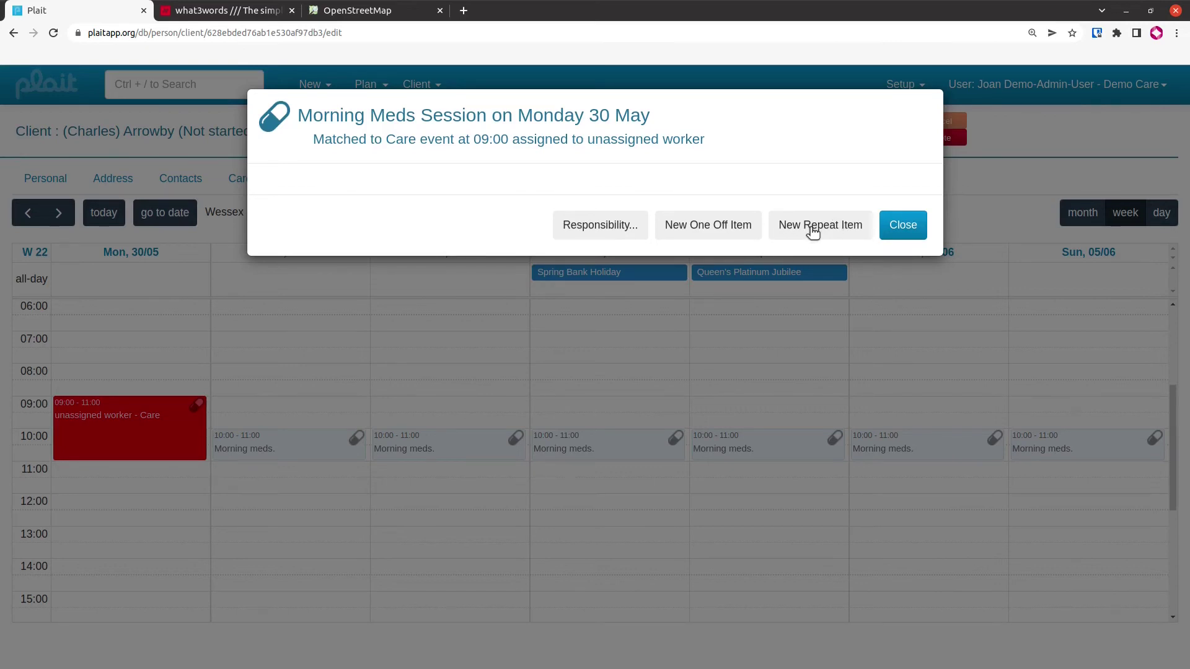
pyautogui.click(813, 231)
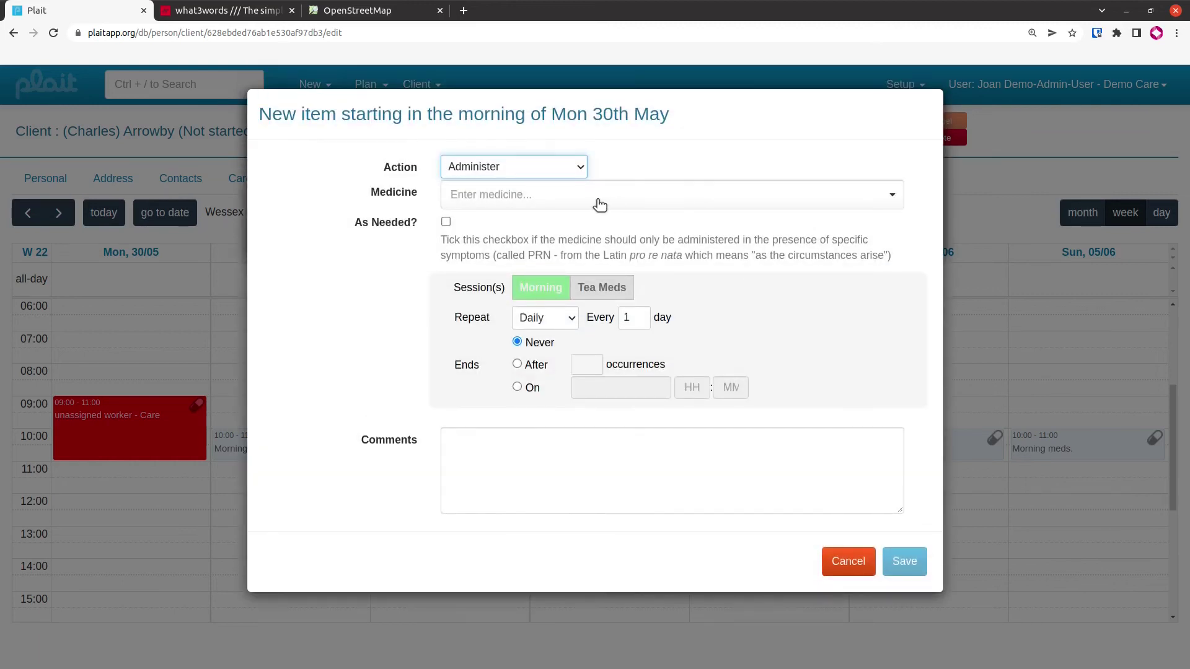
pyautogui.click(598, 201)
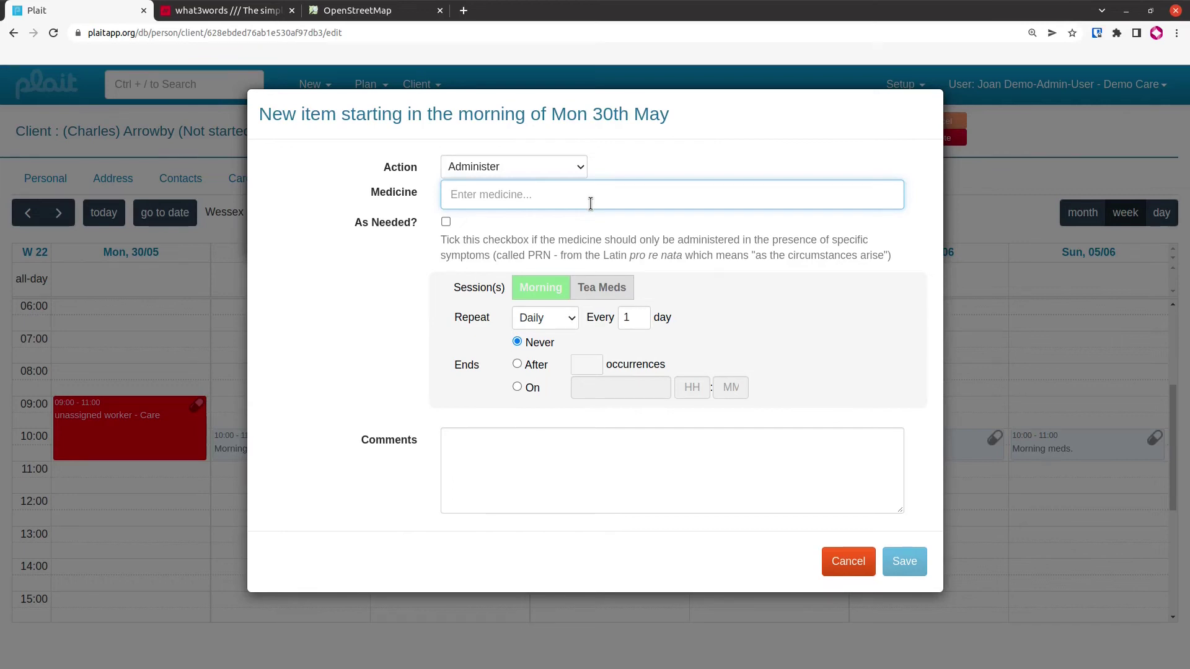
pyautogui.write('Parace')
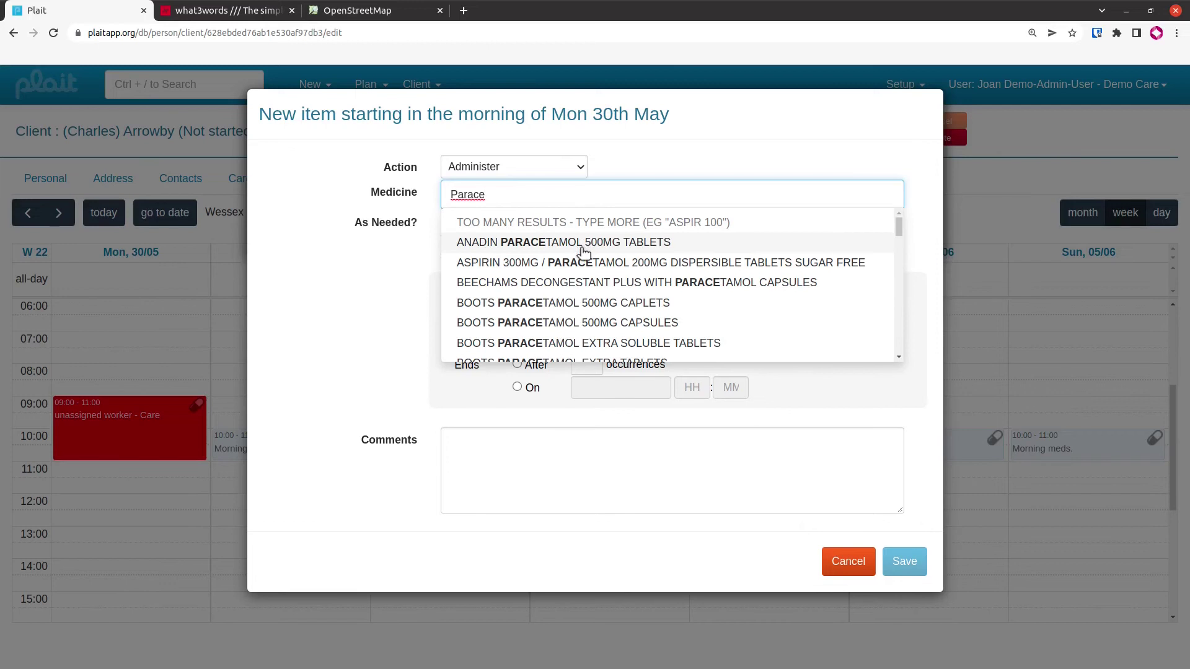
pyautogui.click(582, 249)
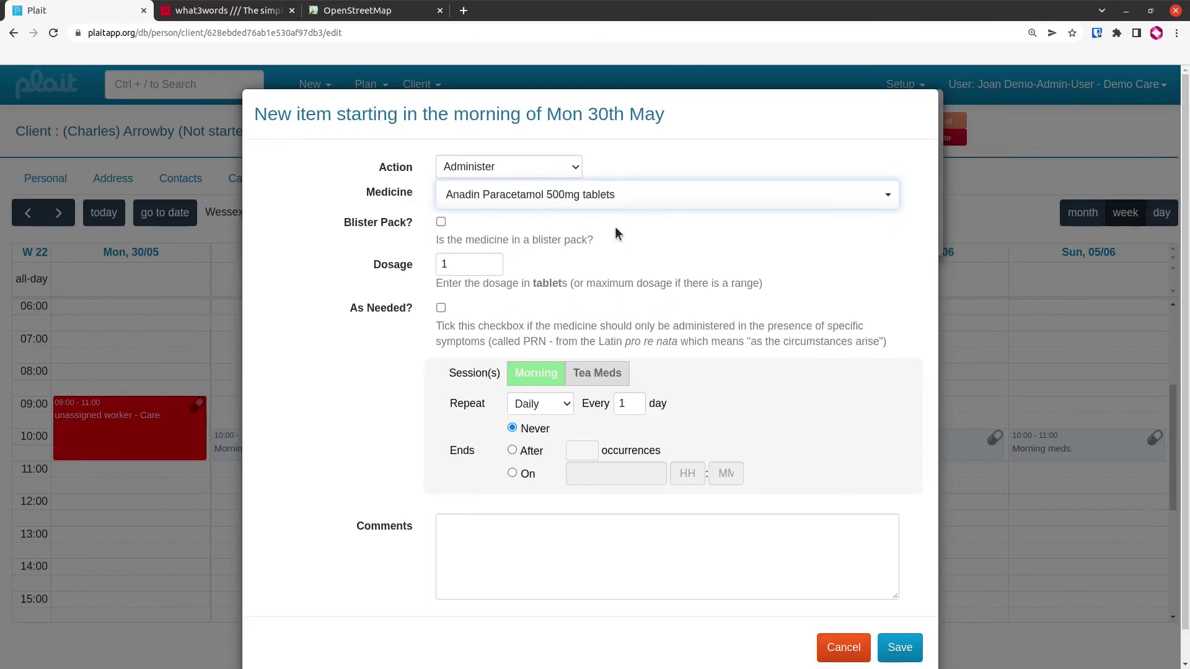
pyautogui.click(681, 206)
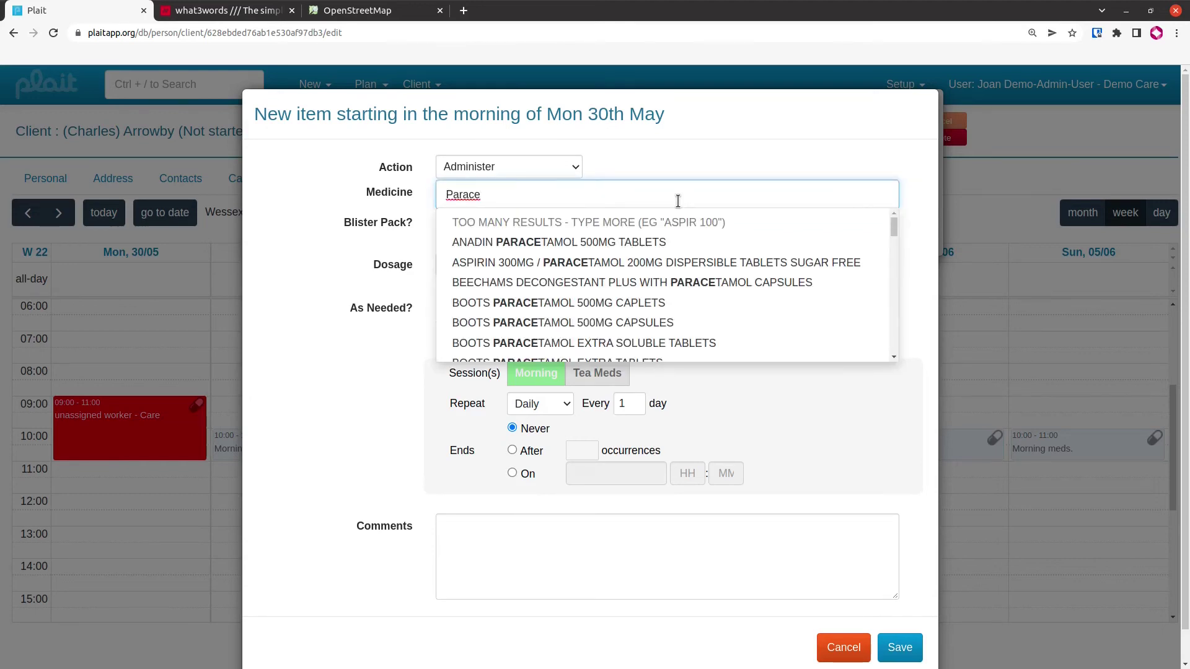
pyautogui.write('500')
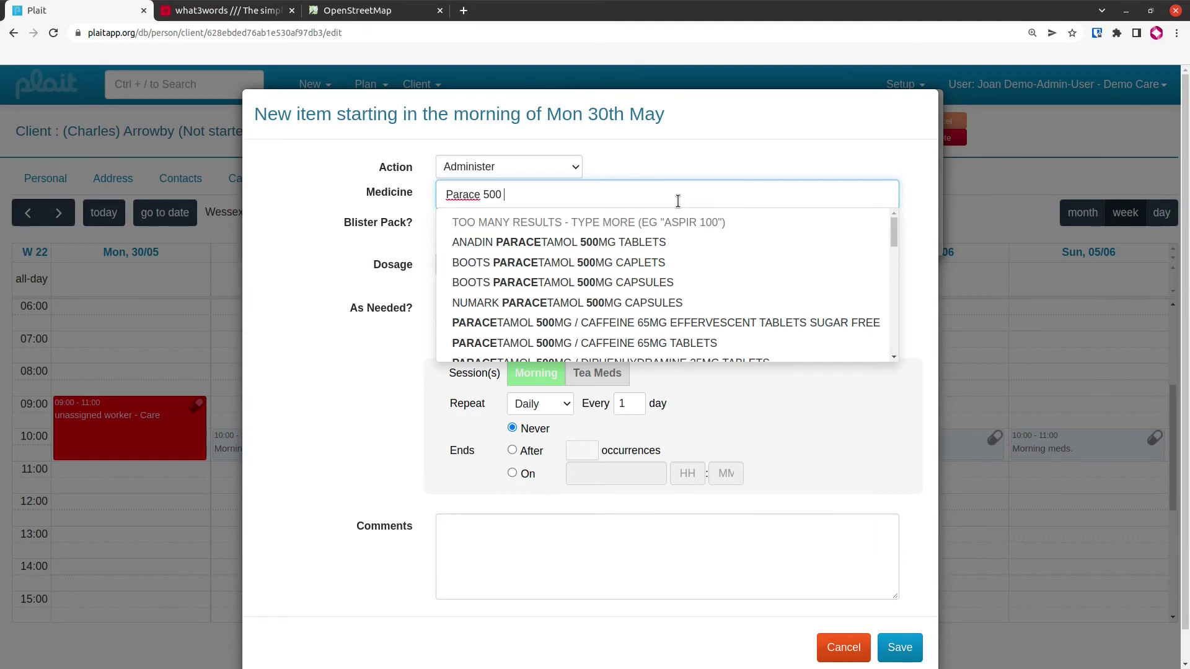
pyautogui.write('effer')
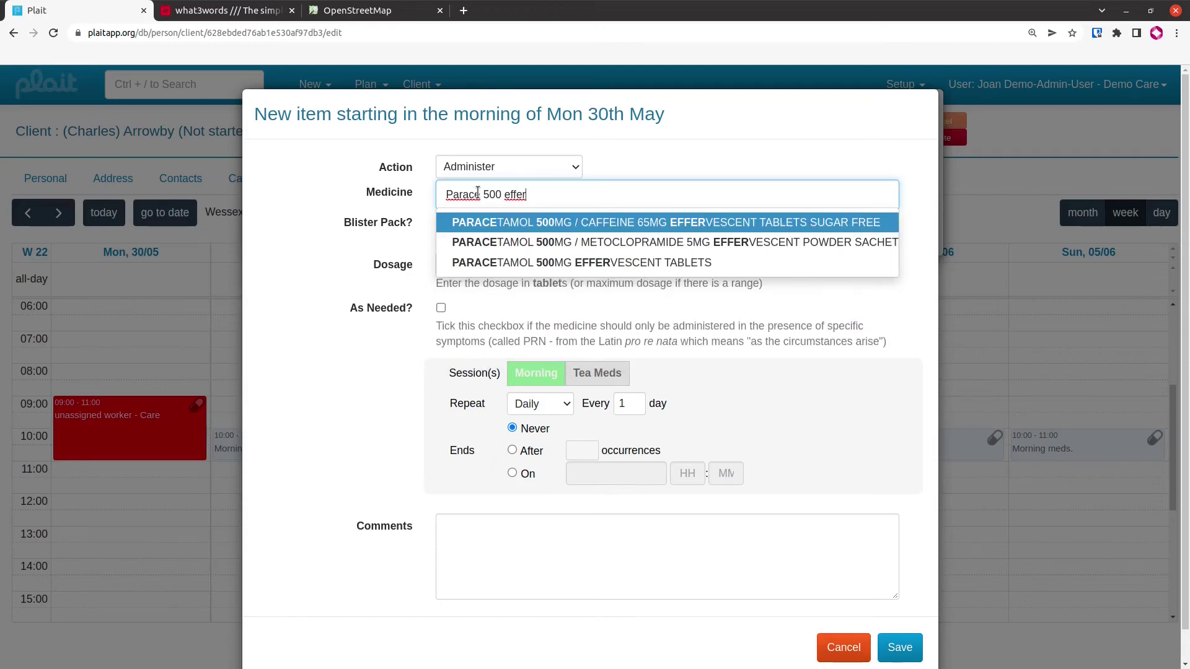
pyautogui.click(618, 225)
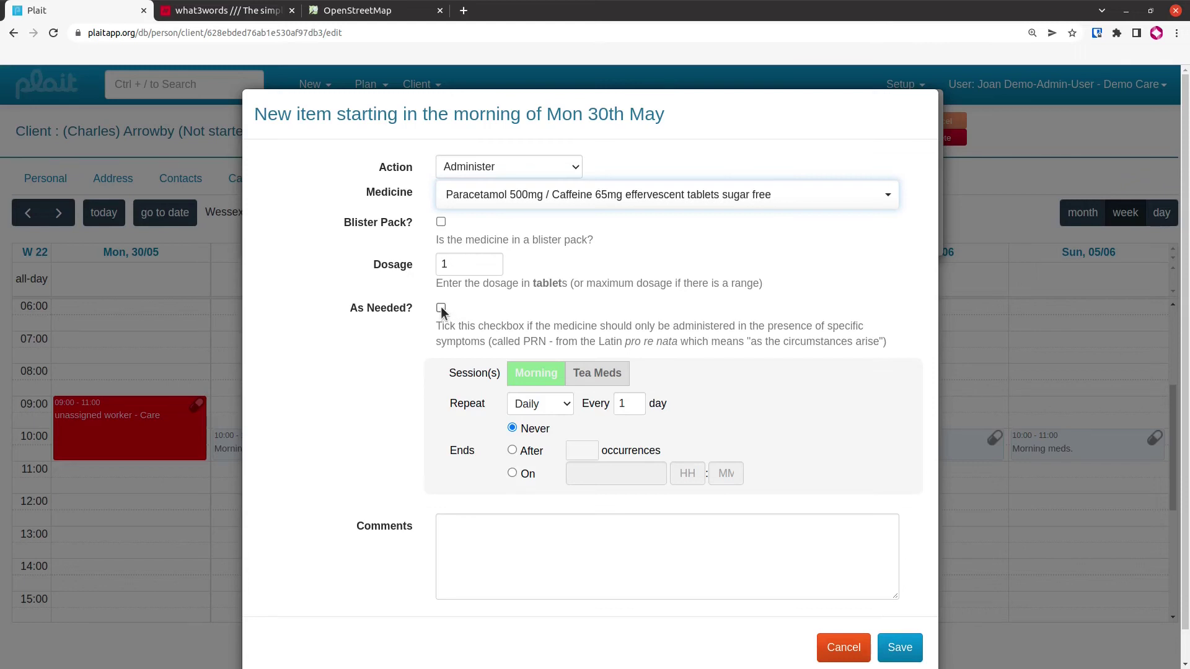
# Also schedule the 1-tablet item at Tea Meds, save it, and close the summary
pyautogui.click(604, 381)
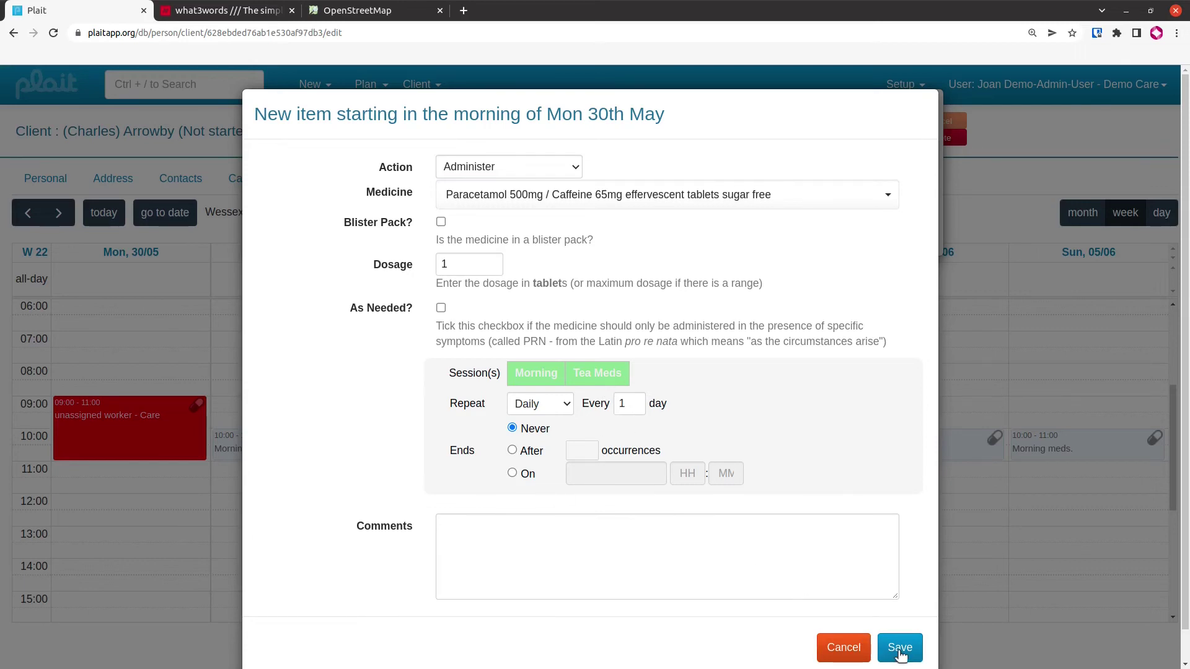
pyautogui.click(900, 648)
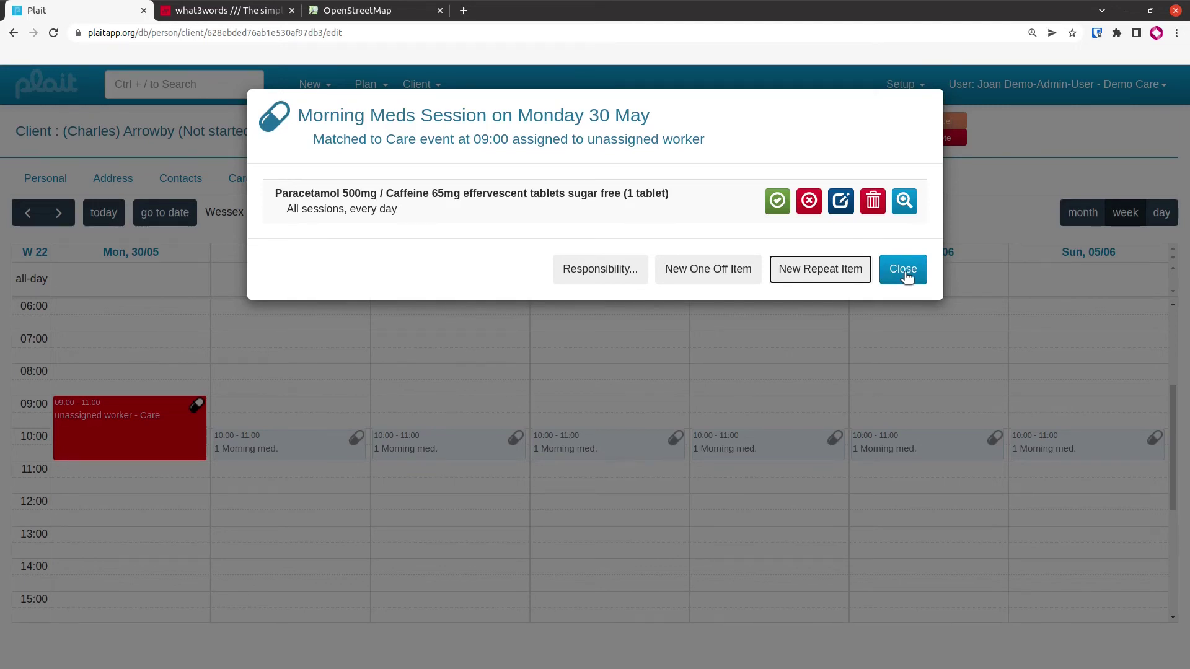
pyautogui.click(905, 275)
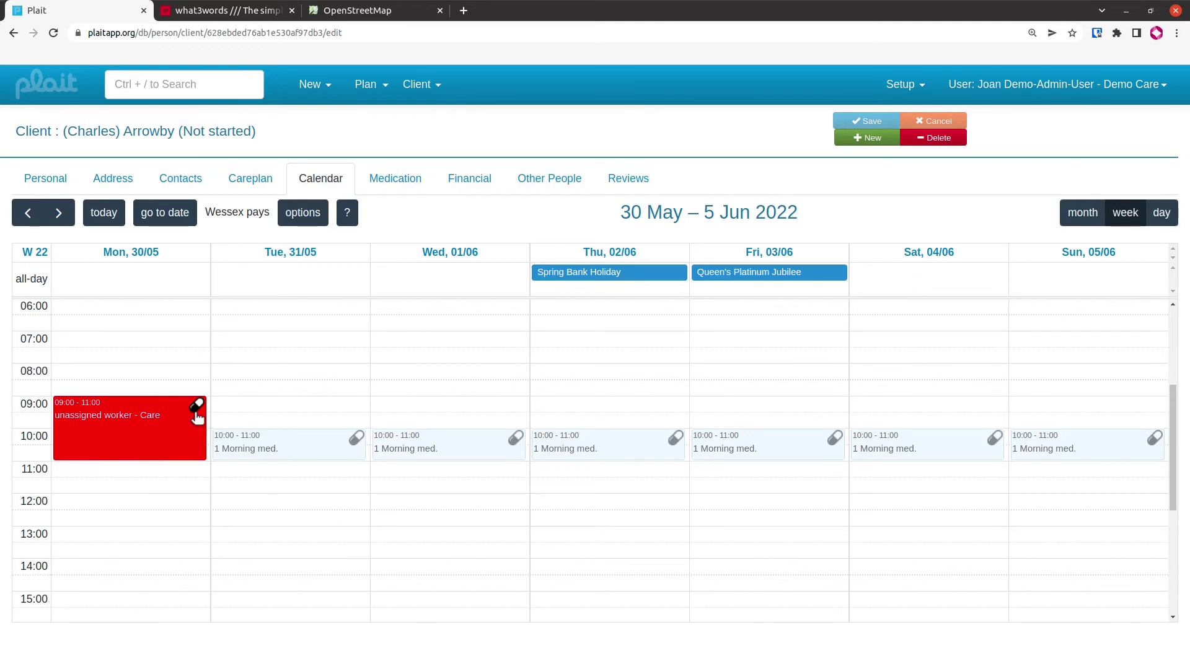
# Assign the first listed care worker to Monday's 09:00–11:00 care event
pyautogui.moveTo(200, 412)
pyautogui.click(153, 438)
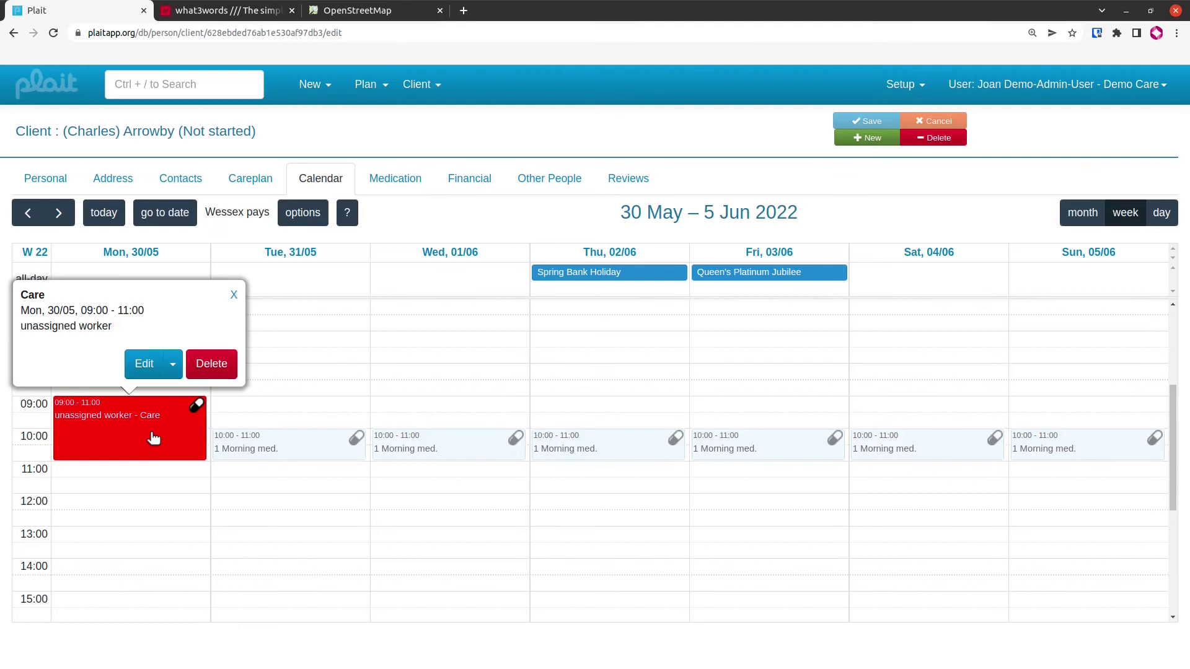
pyautogui.click(144, 365)
pyautogui.click(526, 363)
pyautogui.write('?')
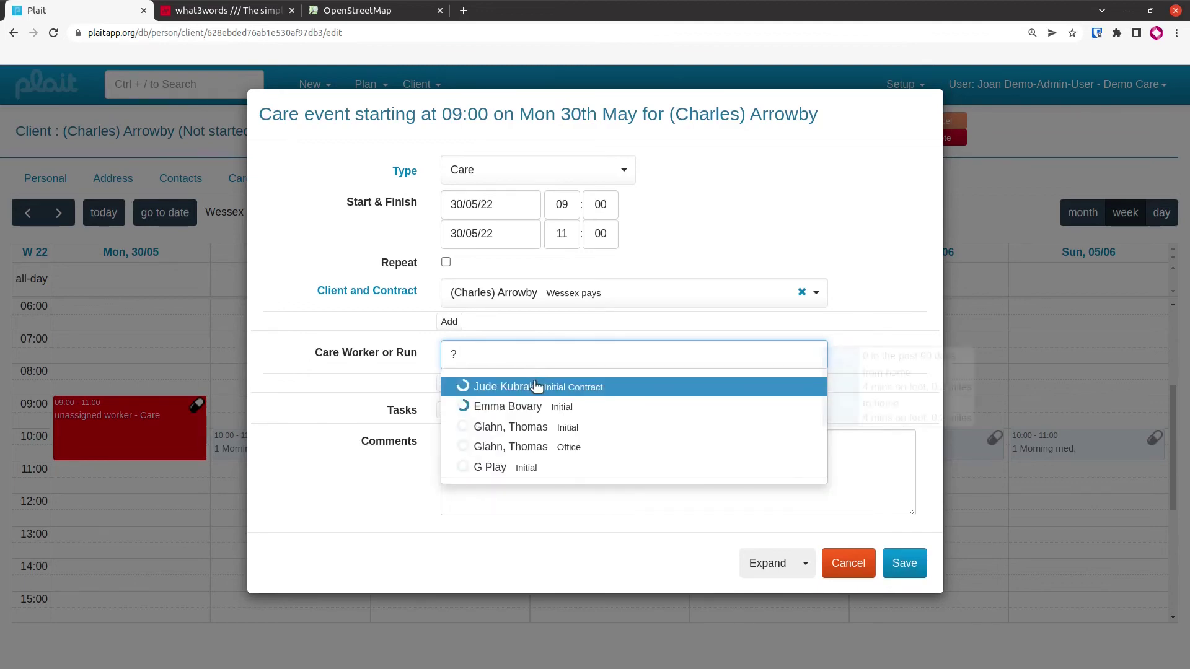
pyautogui.click(533, 385)
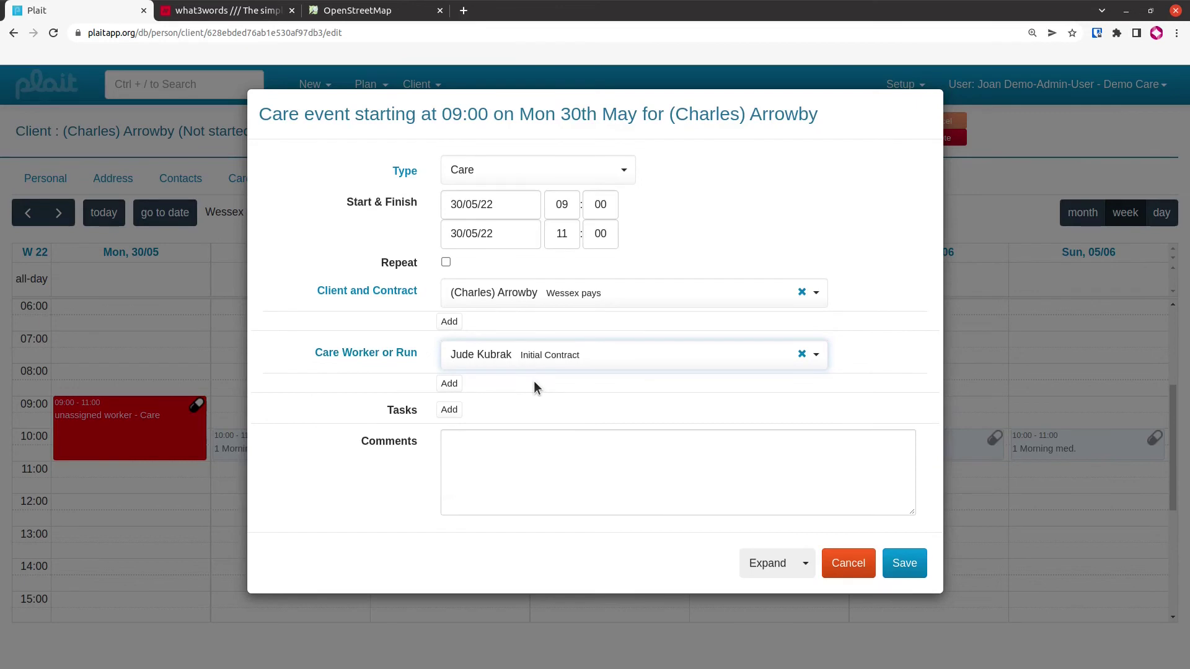
pyautogui.click(905, 564)
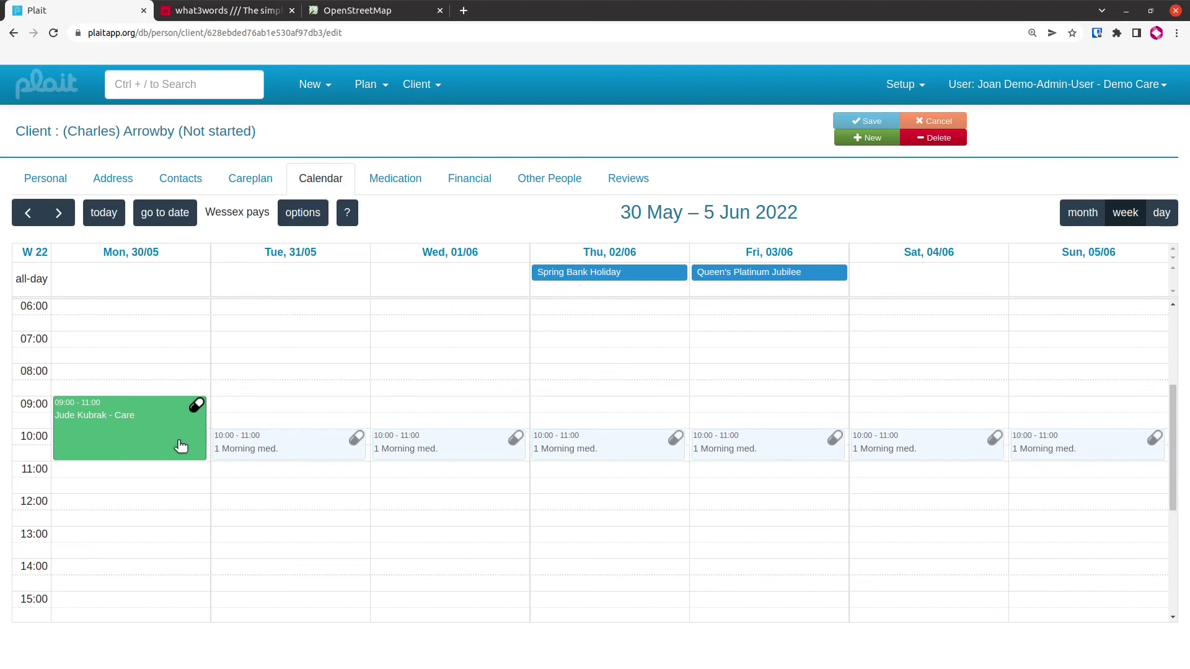
# Create a Monday 14:30–15:30 care event linked to the client's Self funding contract
pyautogui.scroll(-1, 226, 487)
pyautogui.scroll(-3, 226, 487)
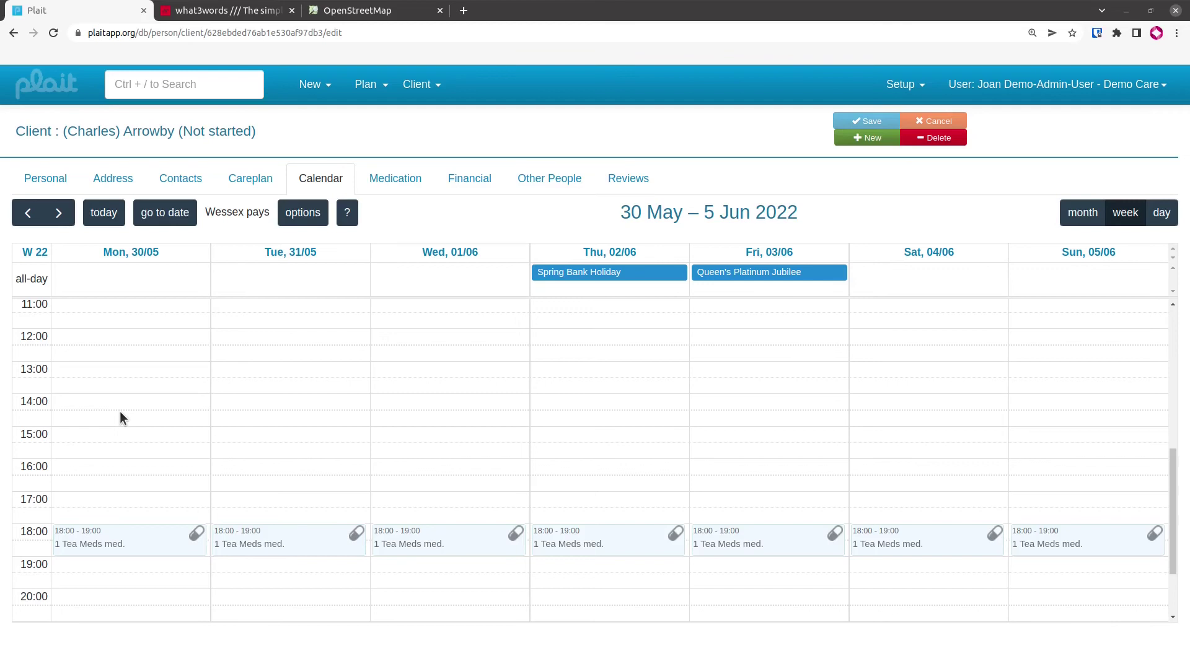
pyautogui.moveTo(120, 411); pyautogui.dragTo(112, 441)
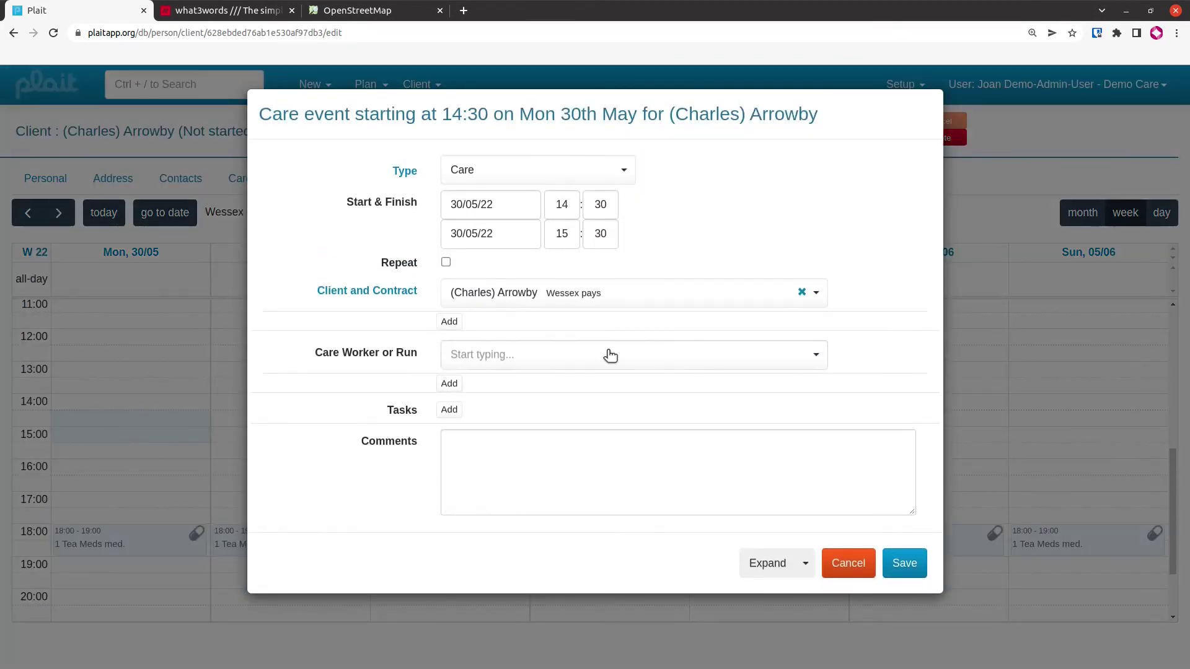
pyautogui.click(697, 297)
pyautogui.write('char')
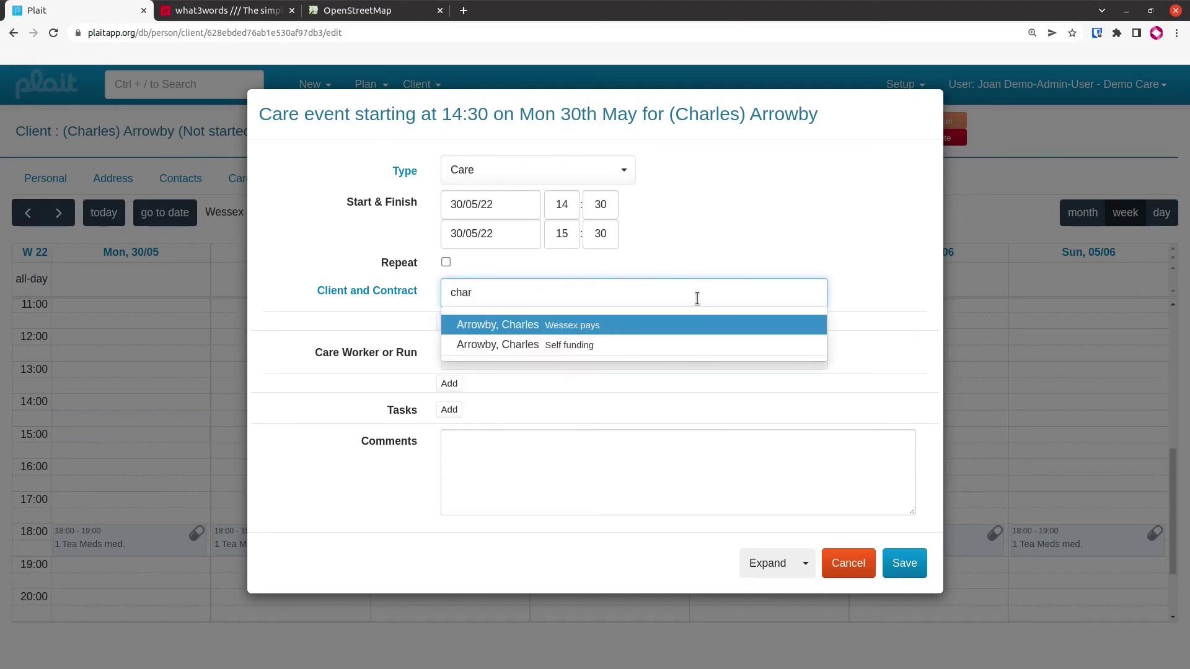
pyautogui.click(570, 347)
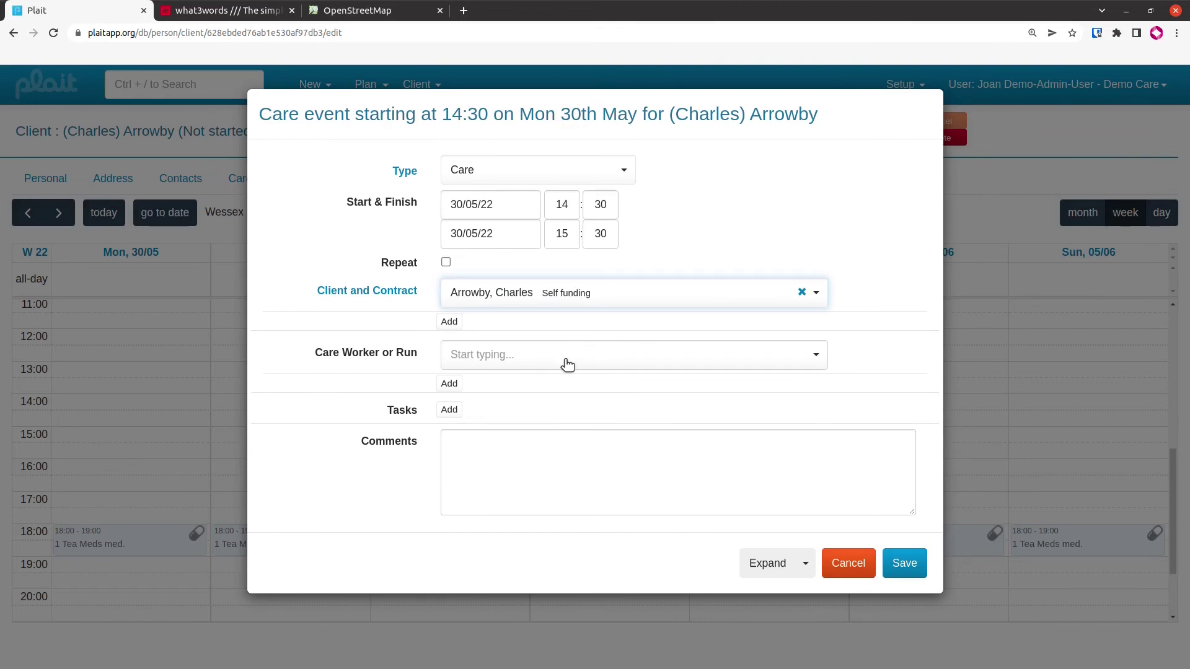
pyautogui.click(908, 565)
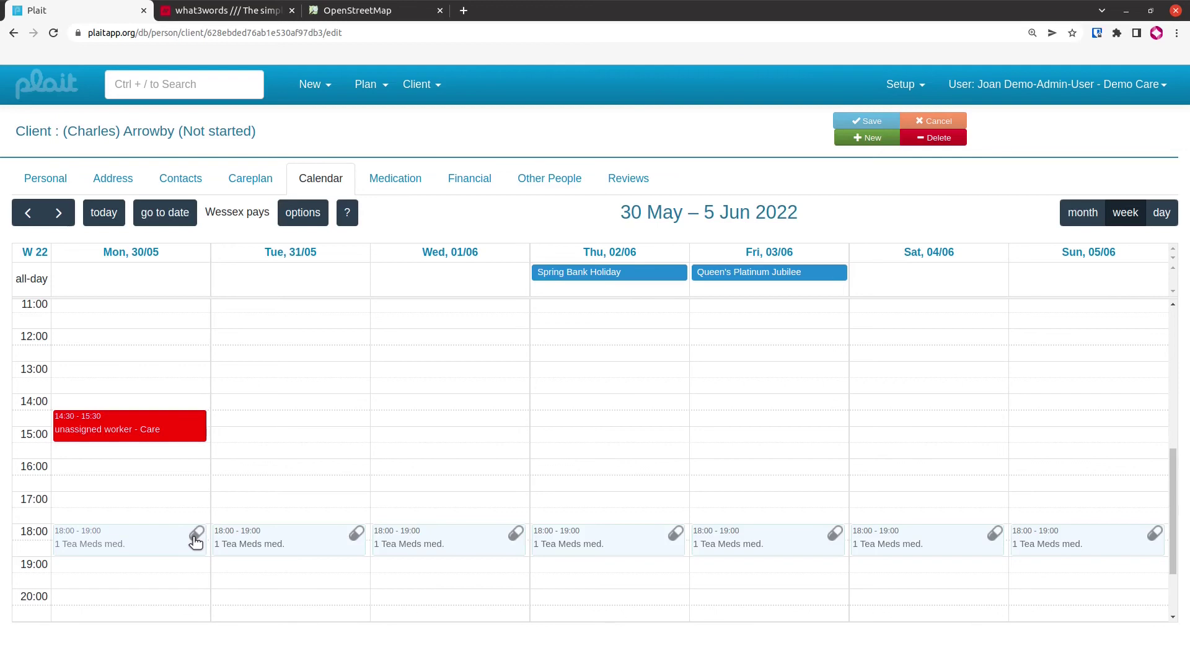
# Drop Monday's 18:00 Tea Meds session onto the red 14:30 Care event to link them
pyautogui.moveTo(196, 541); pyautogui.dragTo(190, 434)
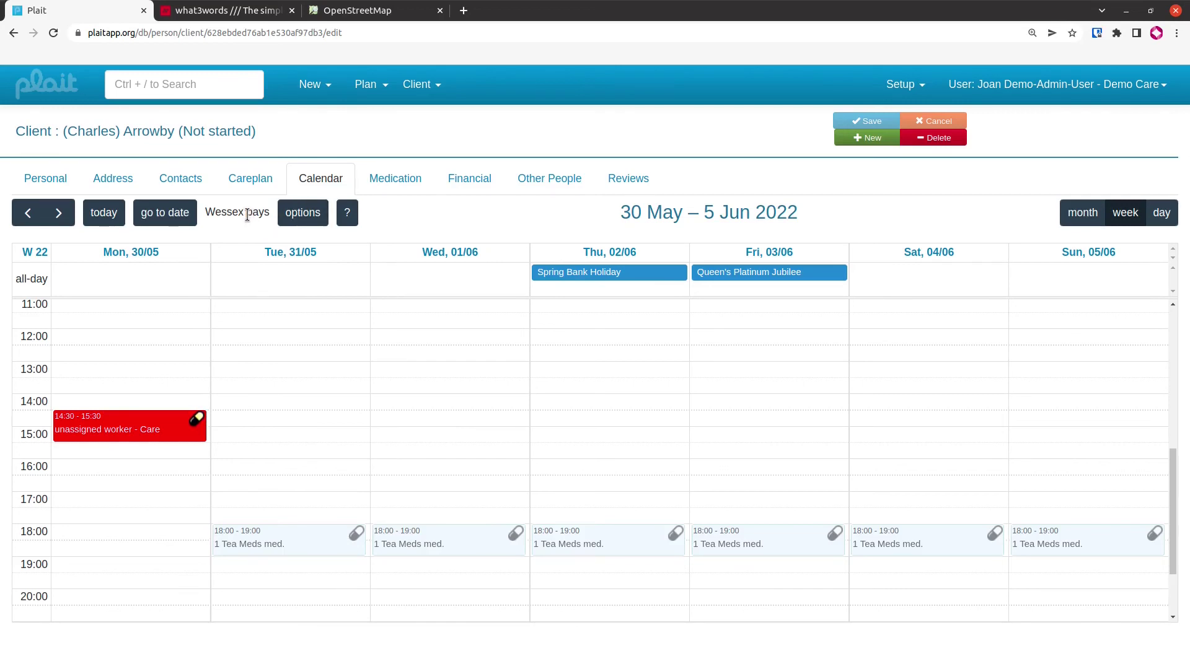
# Set 'Self funding' as the active contract in Contract Display Setup, replacing Wessex pays
pyautogui.click(295, 216)
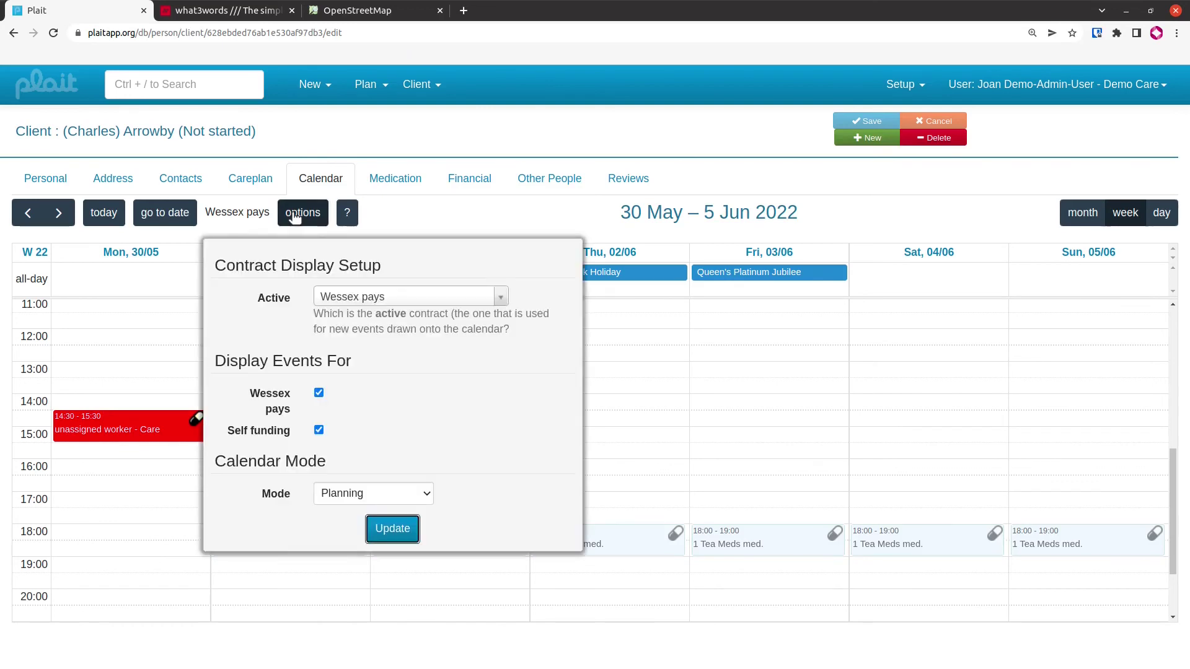
pyautogui.click(342, 297)
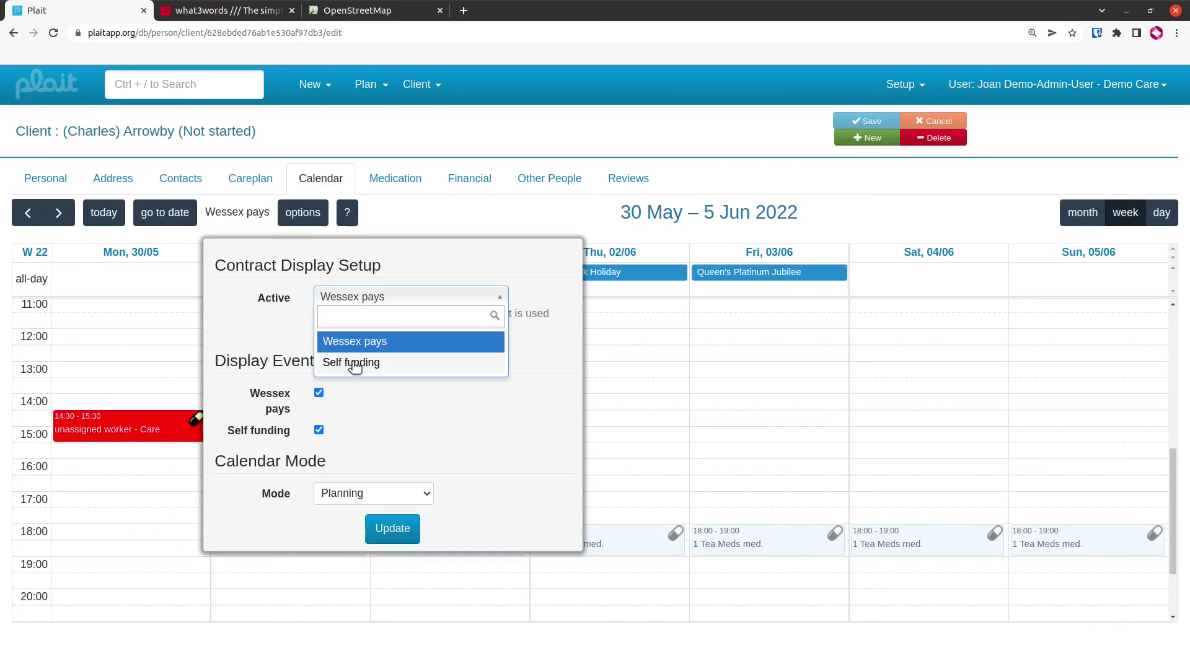
pyautogui.click(352, 362)
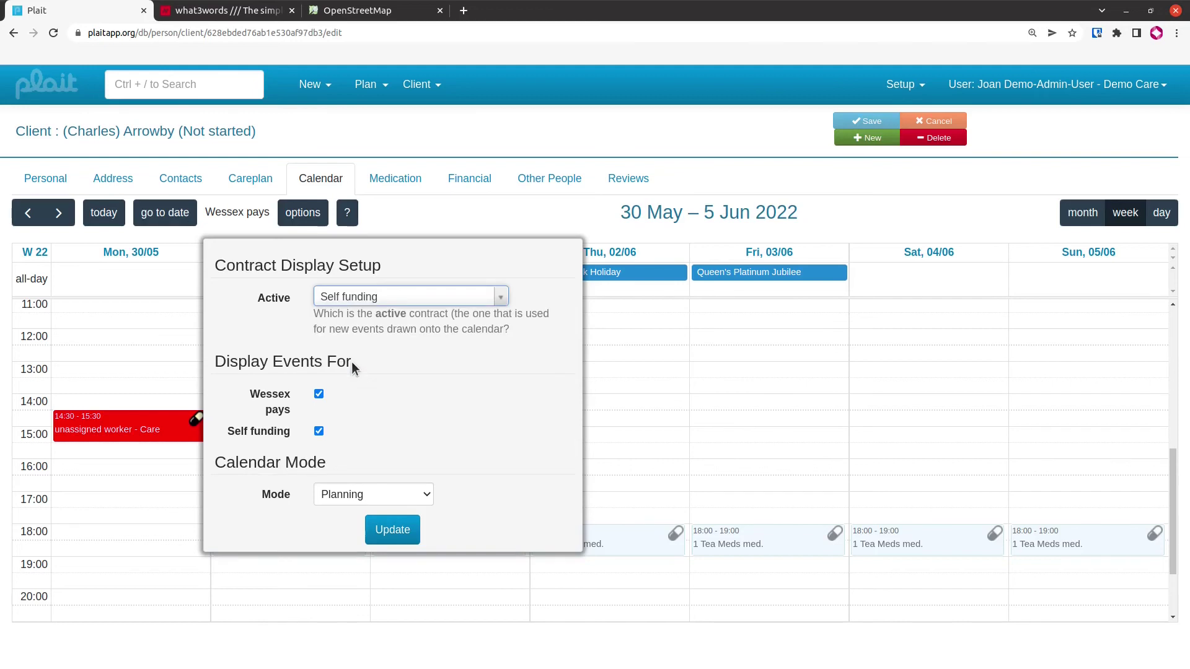
pyautogui.click(391, 531)
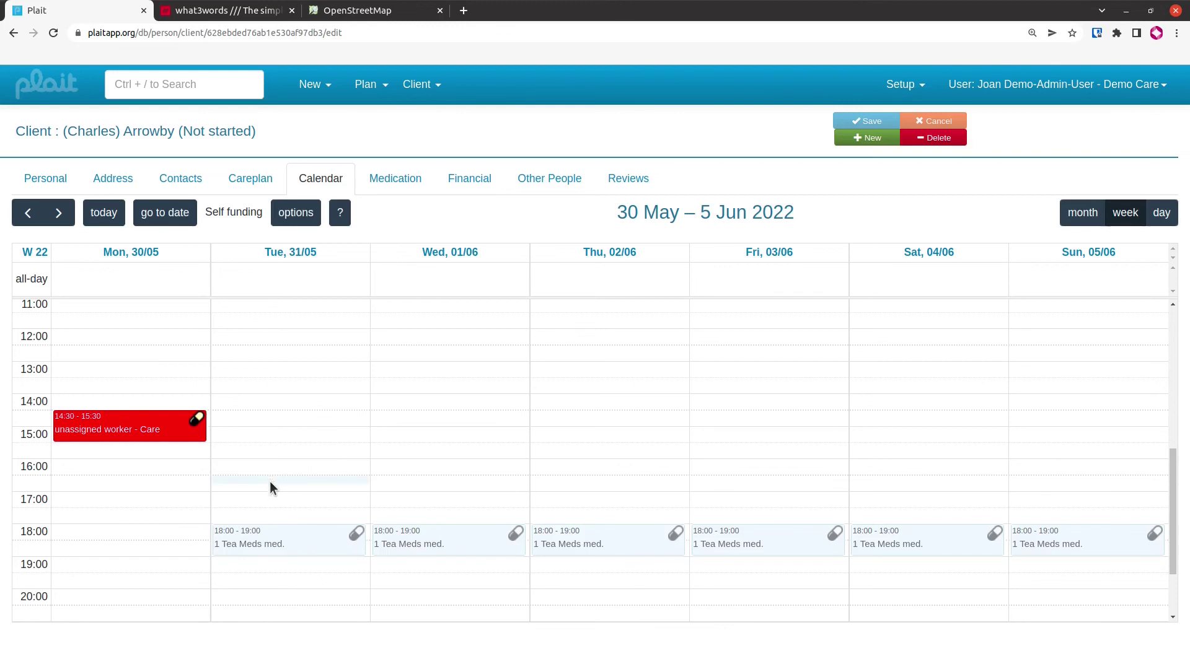
# Add a 16:30–17:30 Care visit on Tuesday 31 May and assign the first suggested care worker
pyautogui.moveTo(271, 485); pyautogui.dragTo(270, 503)
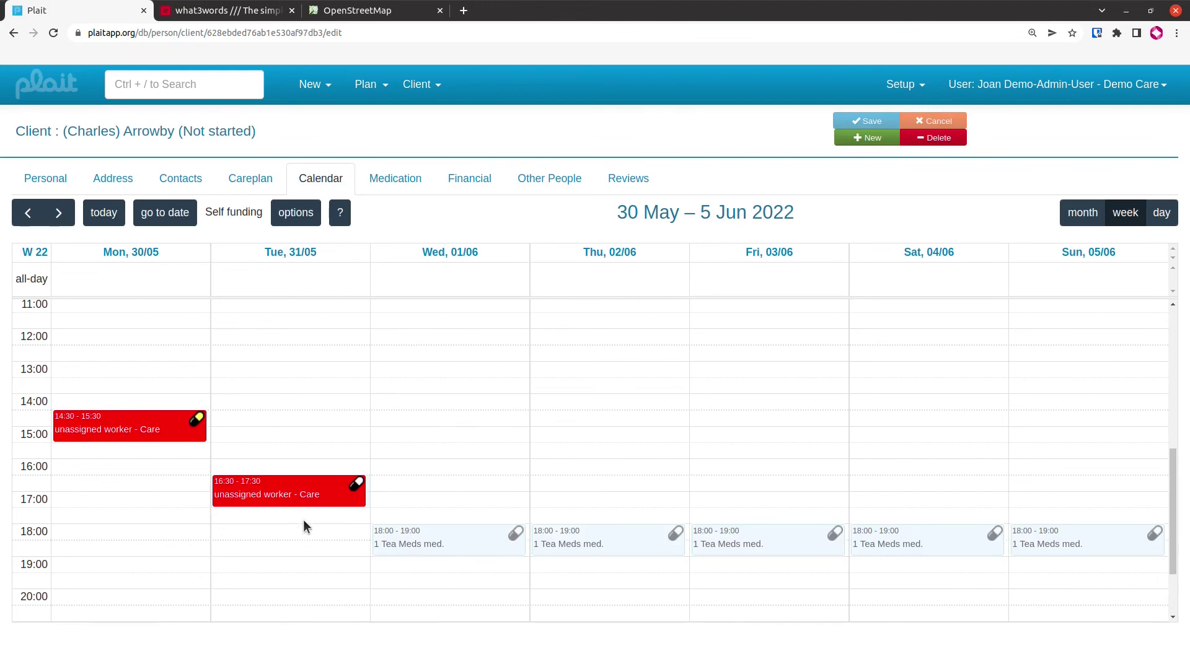
pyautogui.click(303, 493)
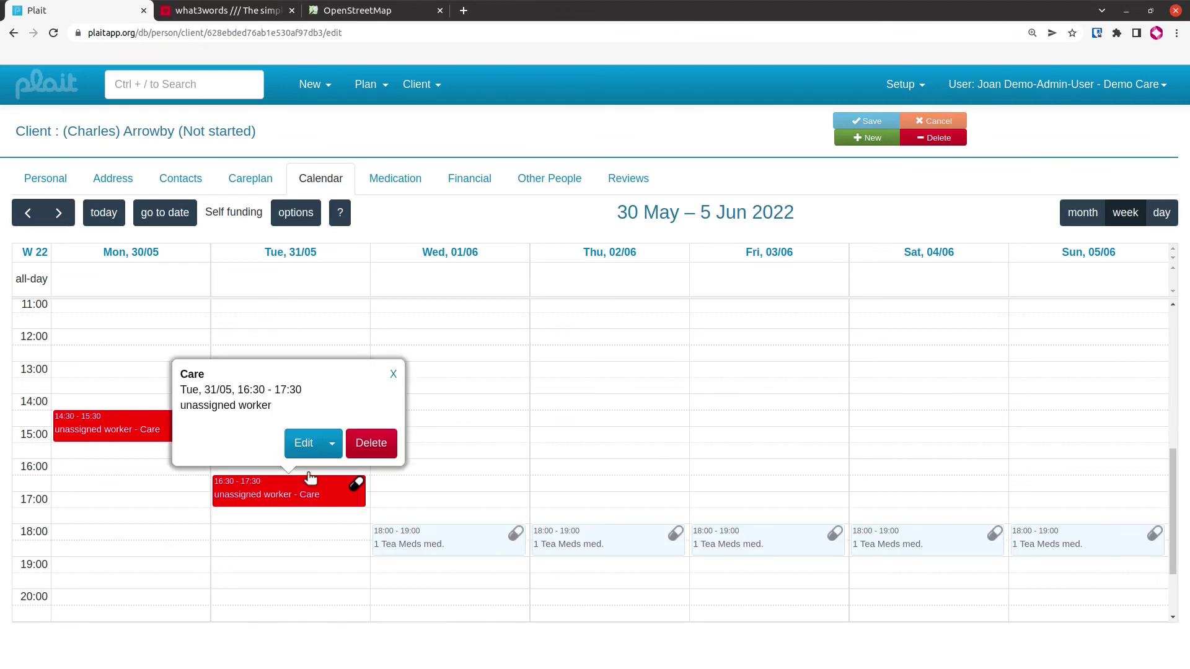
pyautogui.click(306, 447)
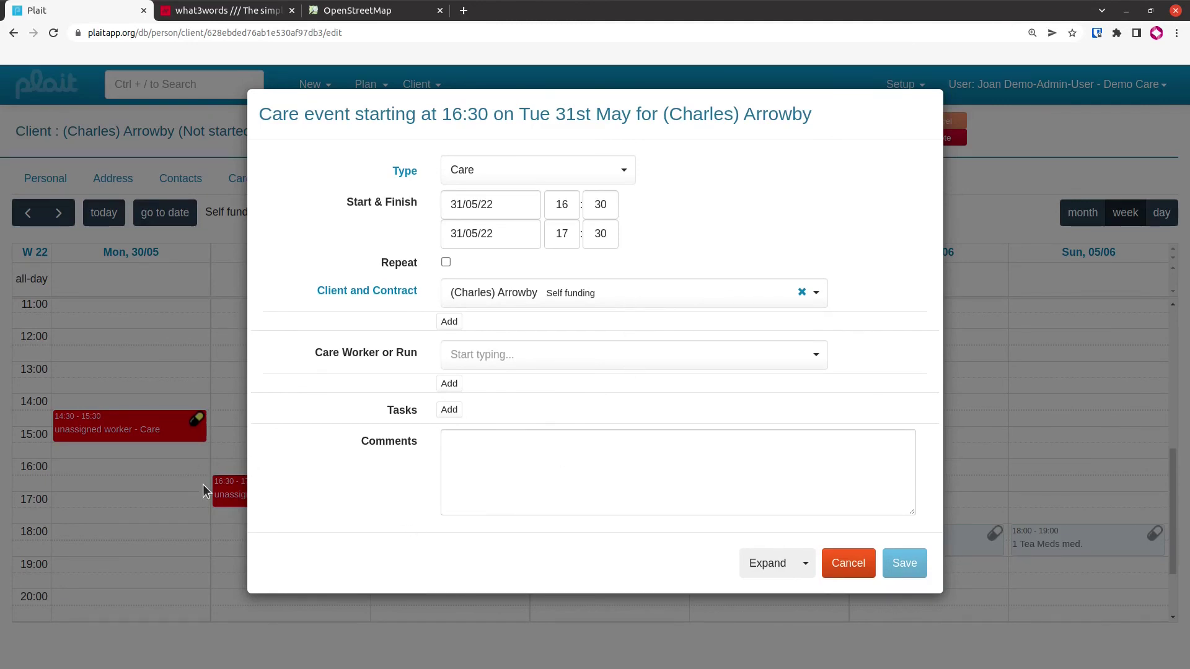
pyautogui.click(539, 359)
pyautogui.write('?')
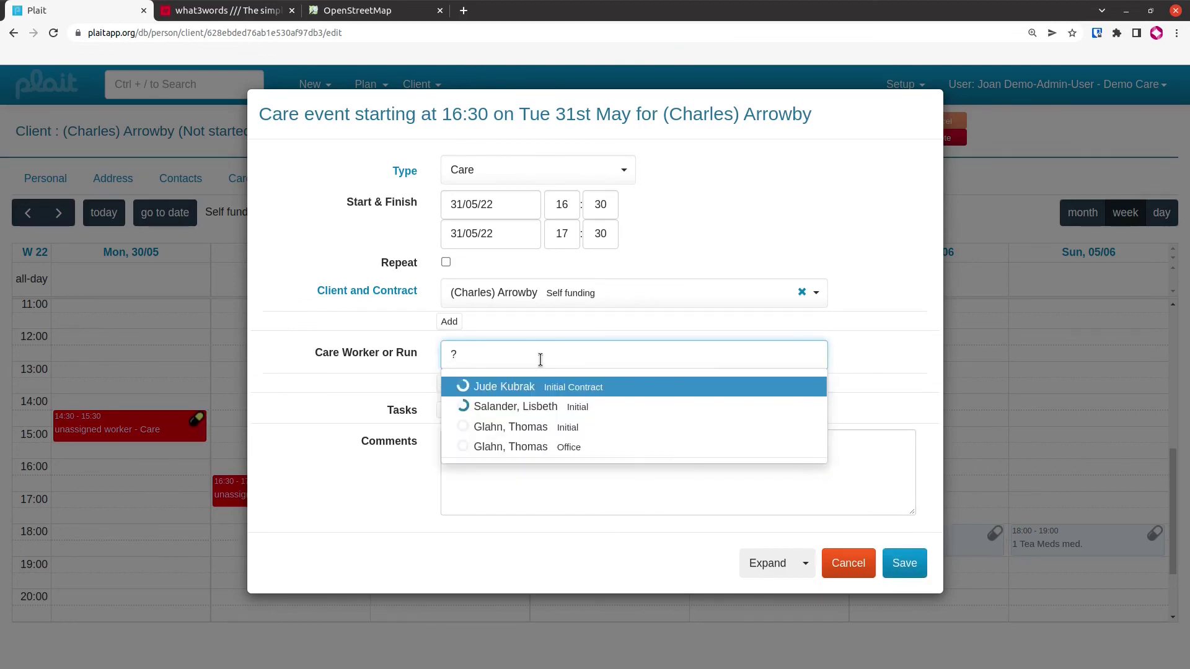
pyautogui.moveTo(508, 397)
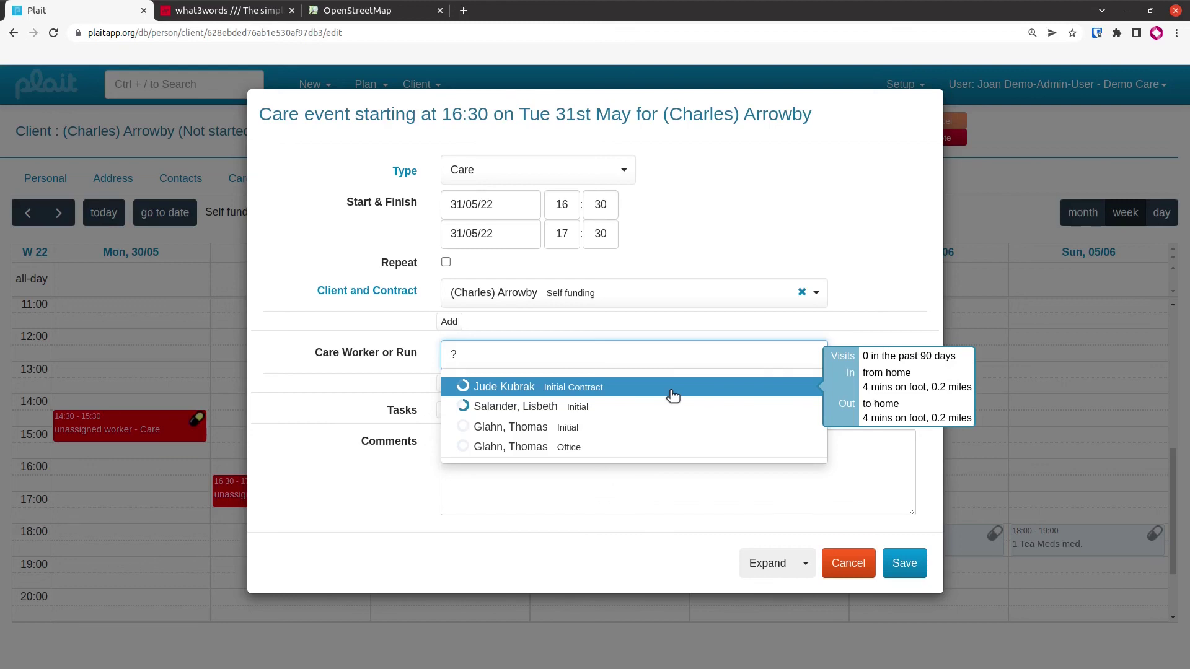
pyautogui.click(673, 390)
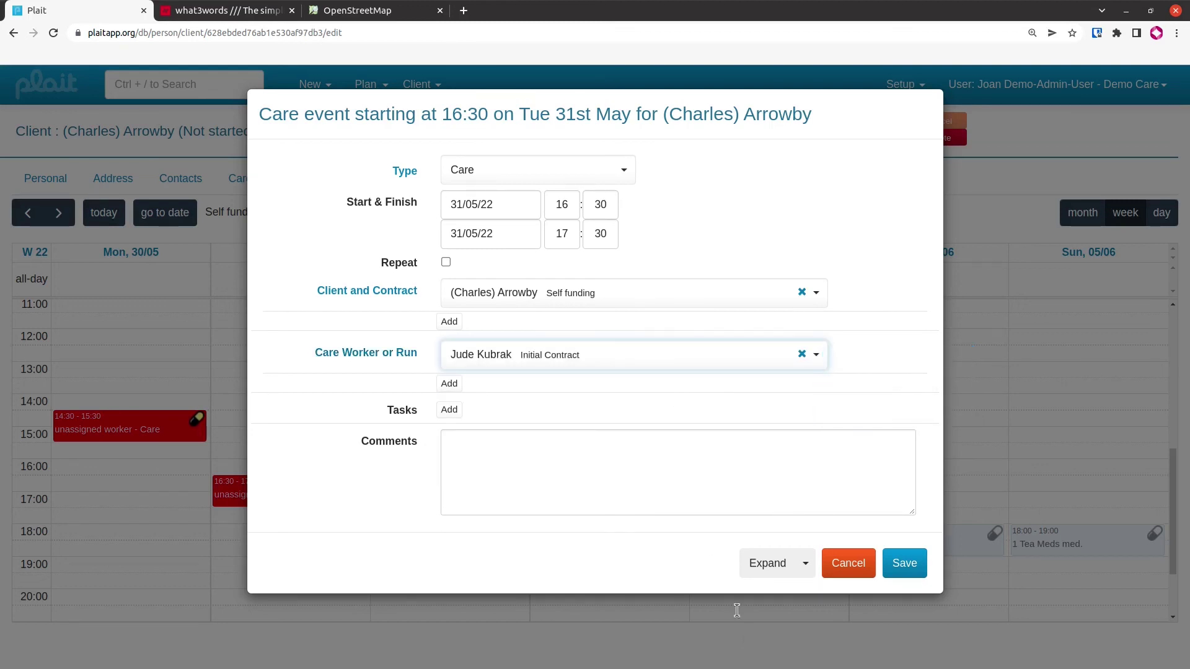
pyautogui.click(896, 563)
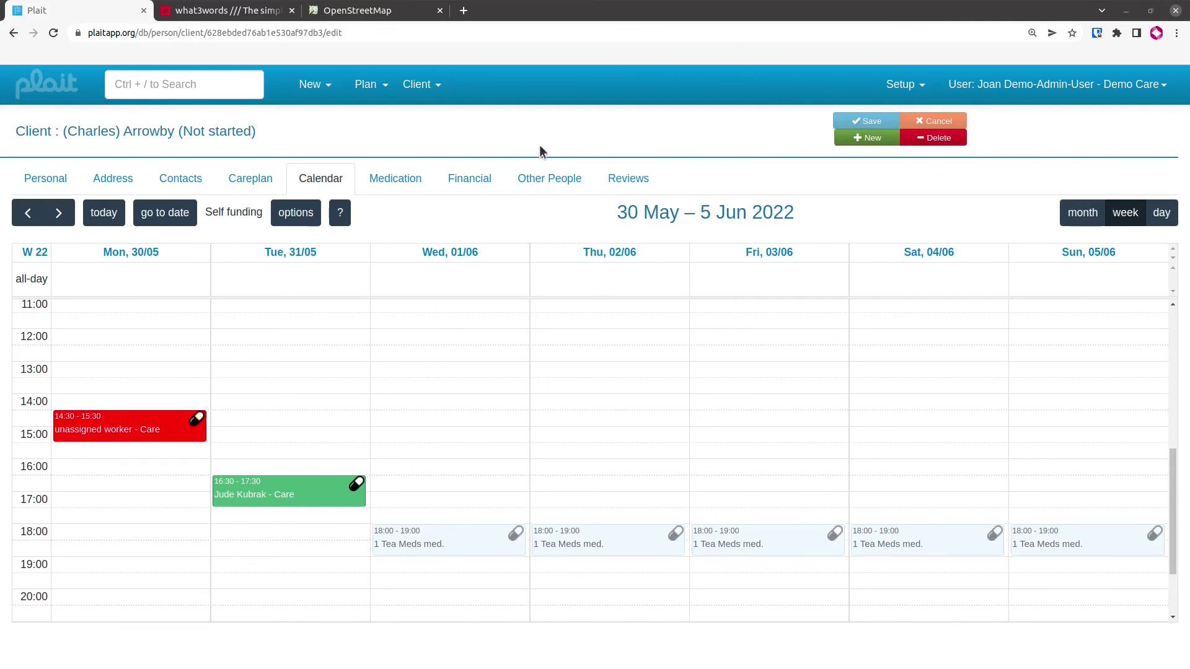
# Open the client's purchaser record in a new tab, review its Invoicing settings, then close it
pyautogui.click(443, 90)
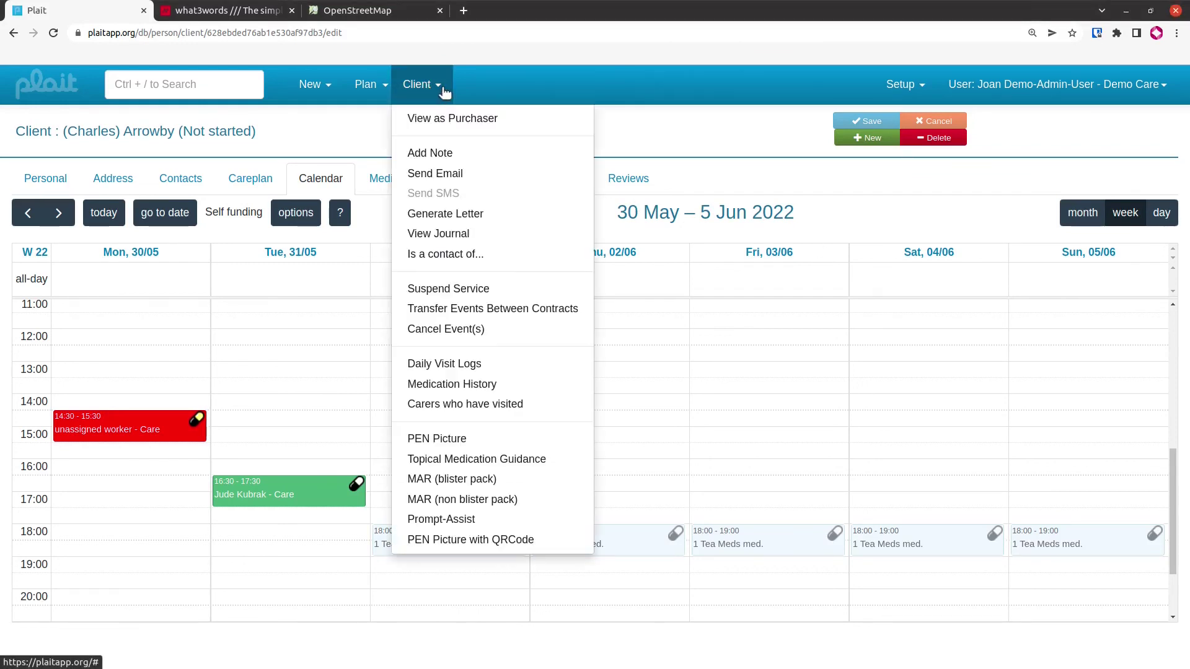
pyautogui.rightClick(470, 119)
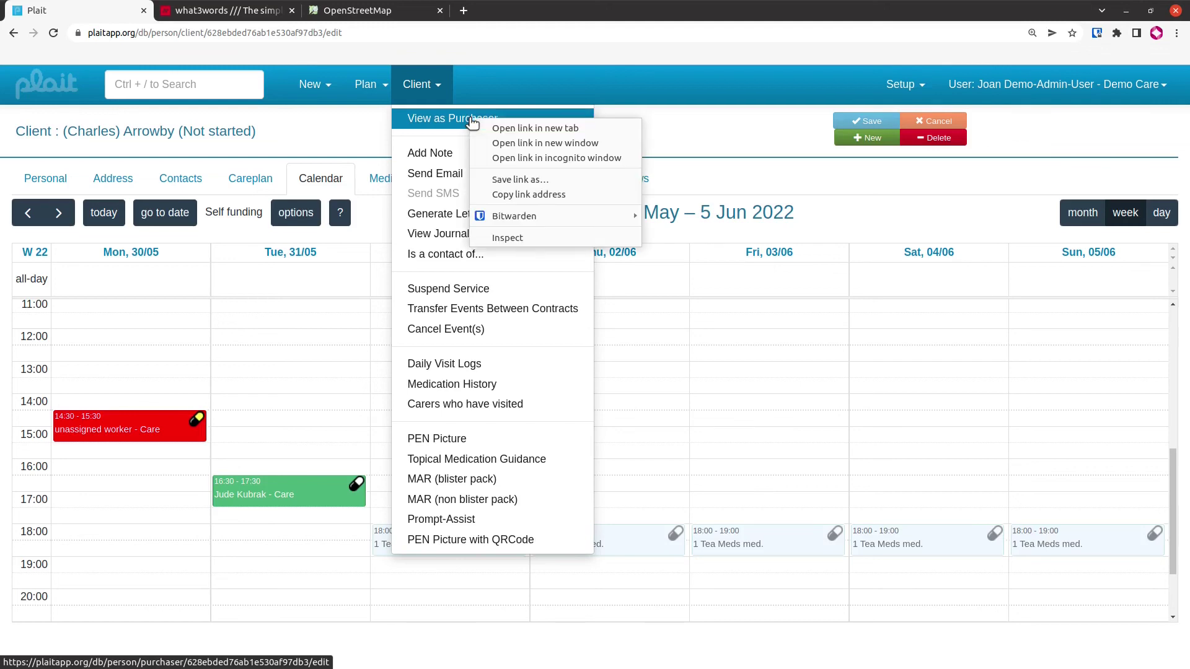
pyautogui.click(508, 128)
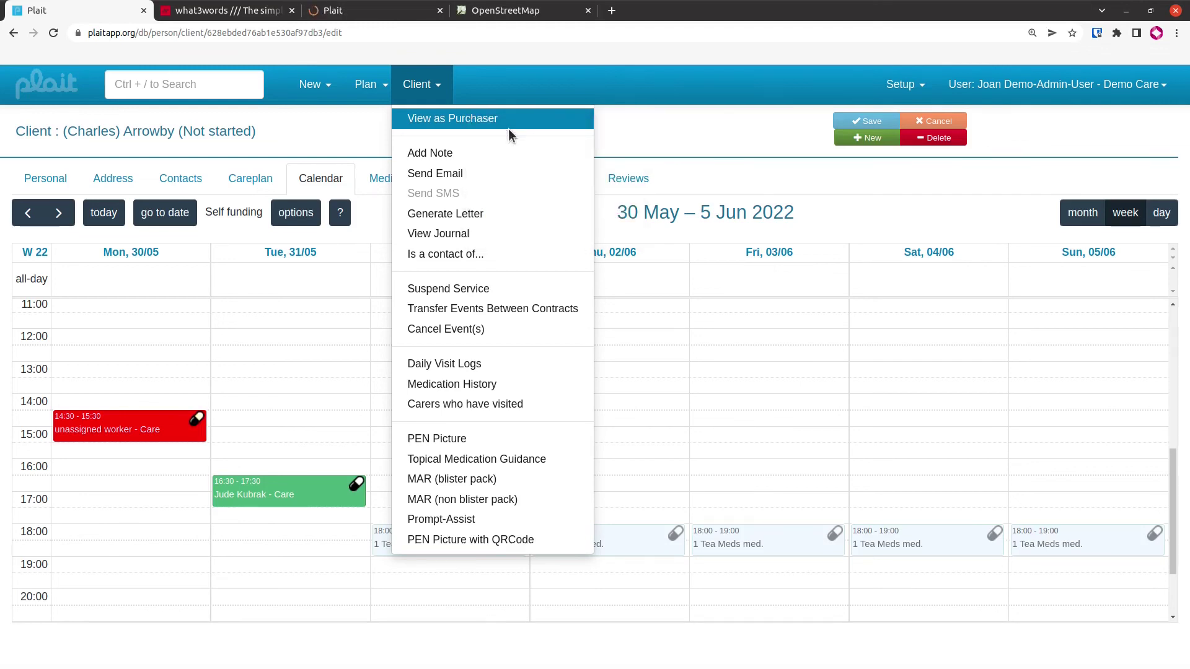
pyautogui.click(385, 11)
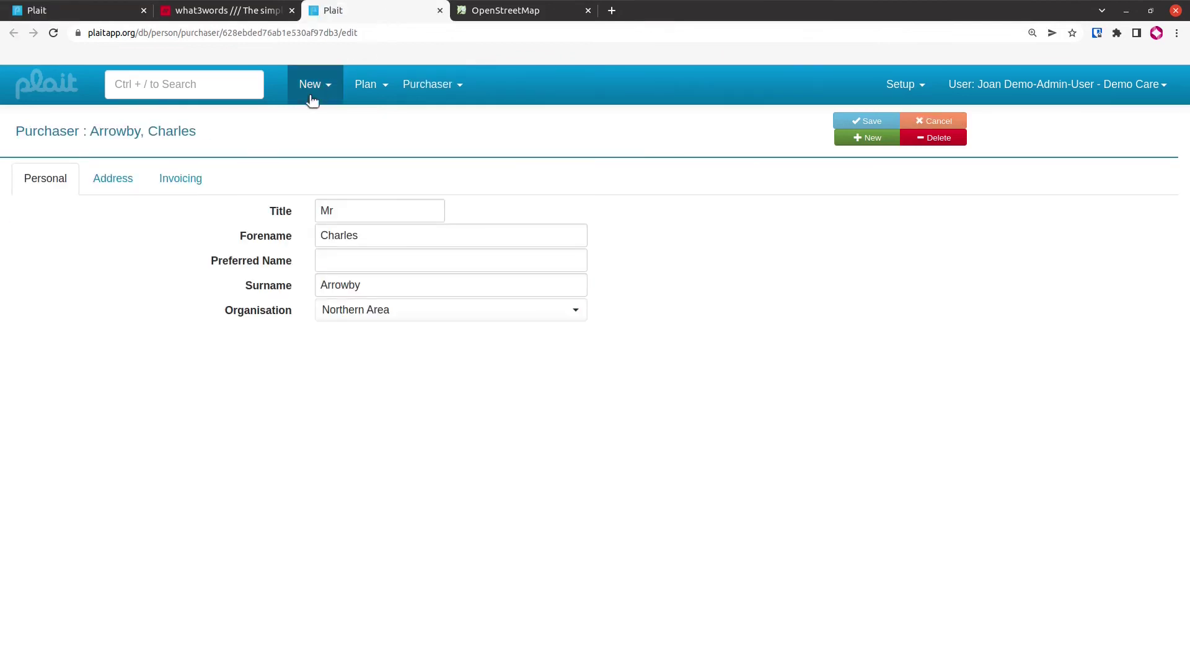
pyautogui.click(193, 186)
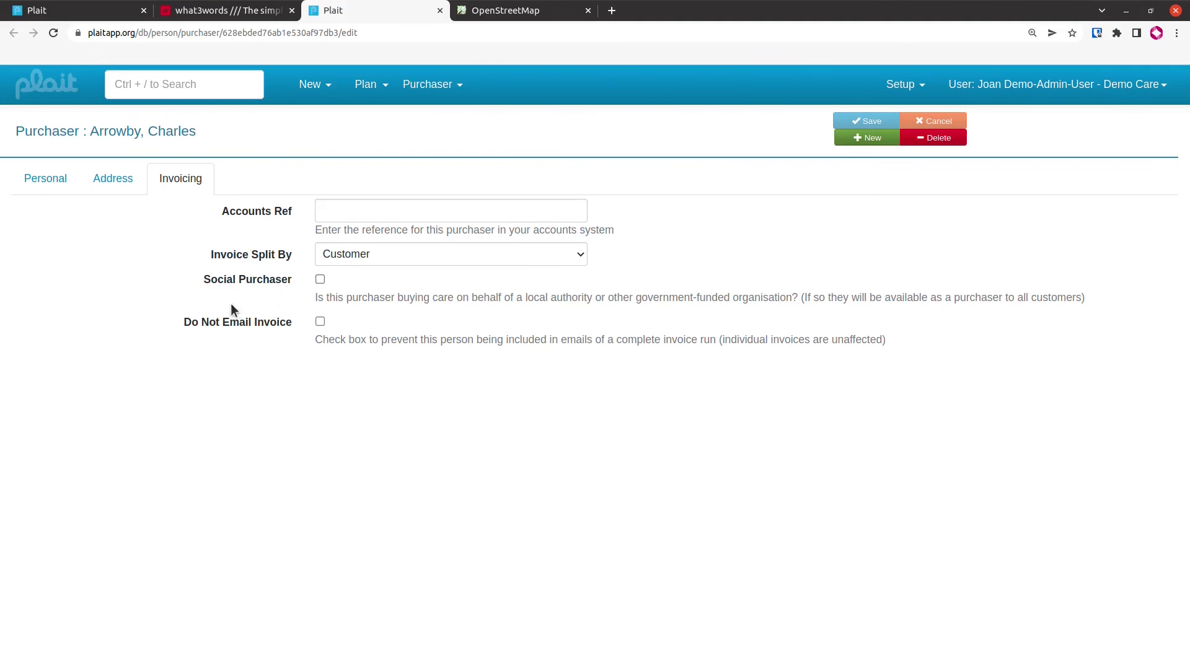
pyautogui.click(439, 11)
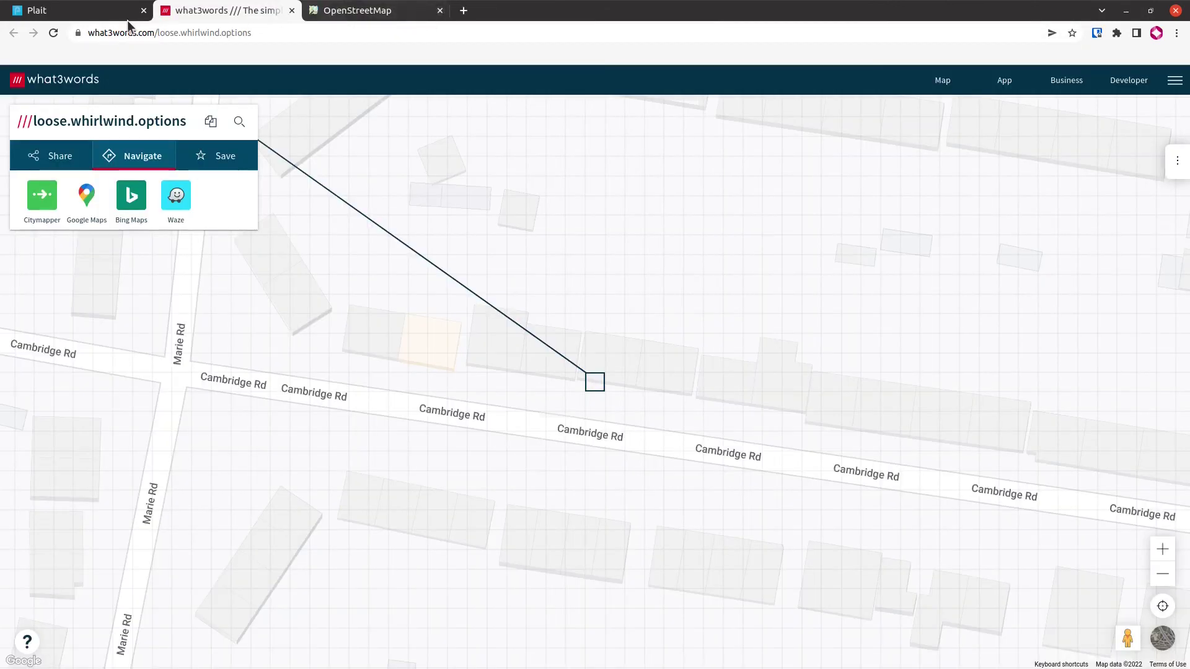
# Back on the client calendar, generate the 'PEN Picture with QRCode' from the Client menu
pyautogui.click(123, 13)
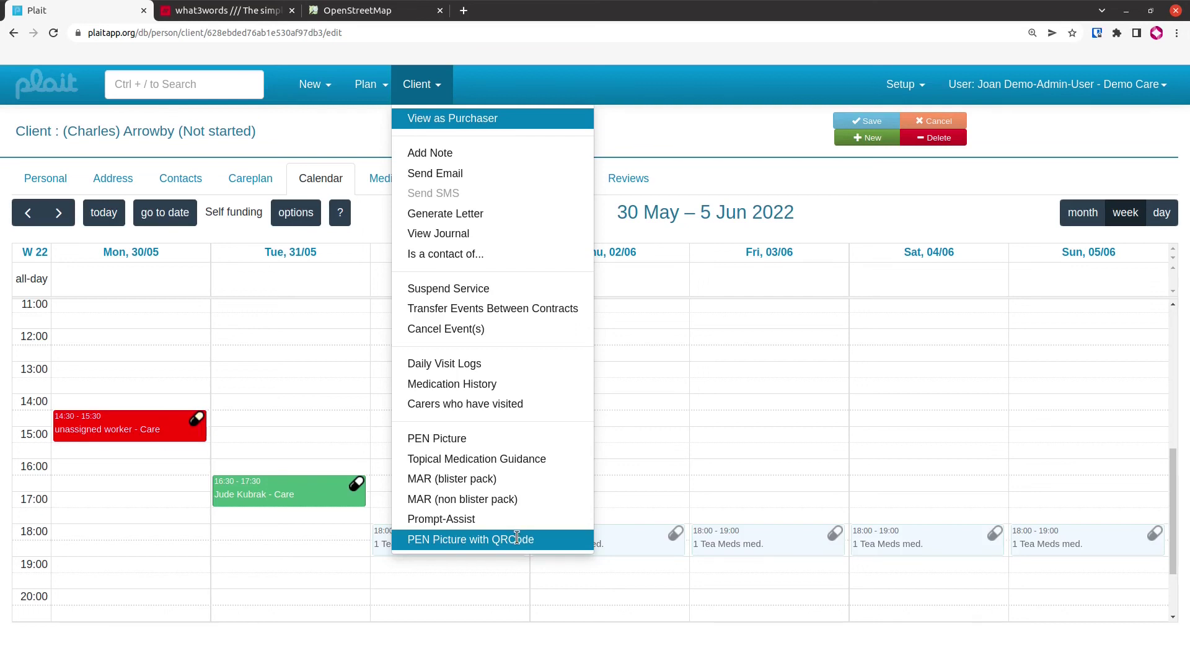
pyautogui.click(517, 538)
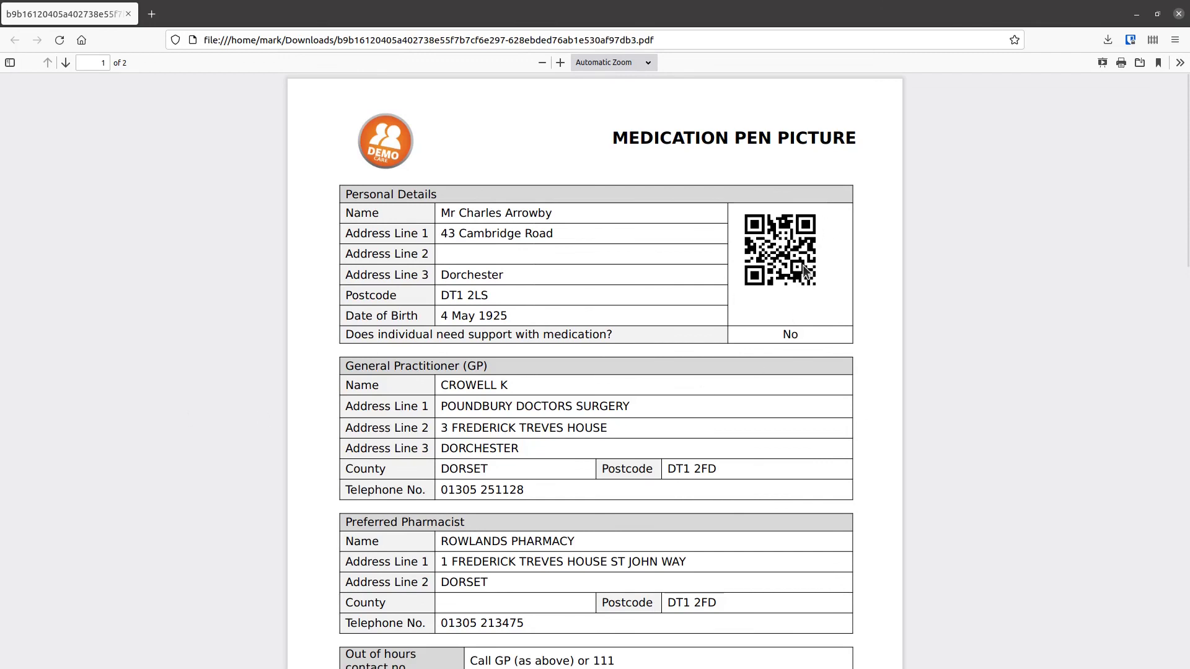
# Close the Medication PEN Picture PDF tab to return to the client calendar
pyautogui.click(131, 16)
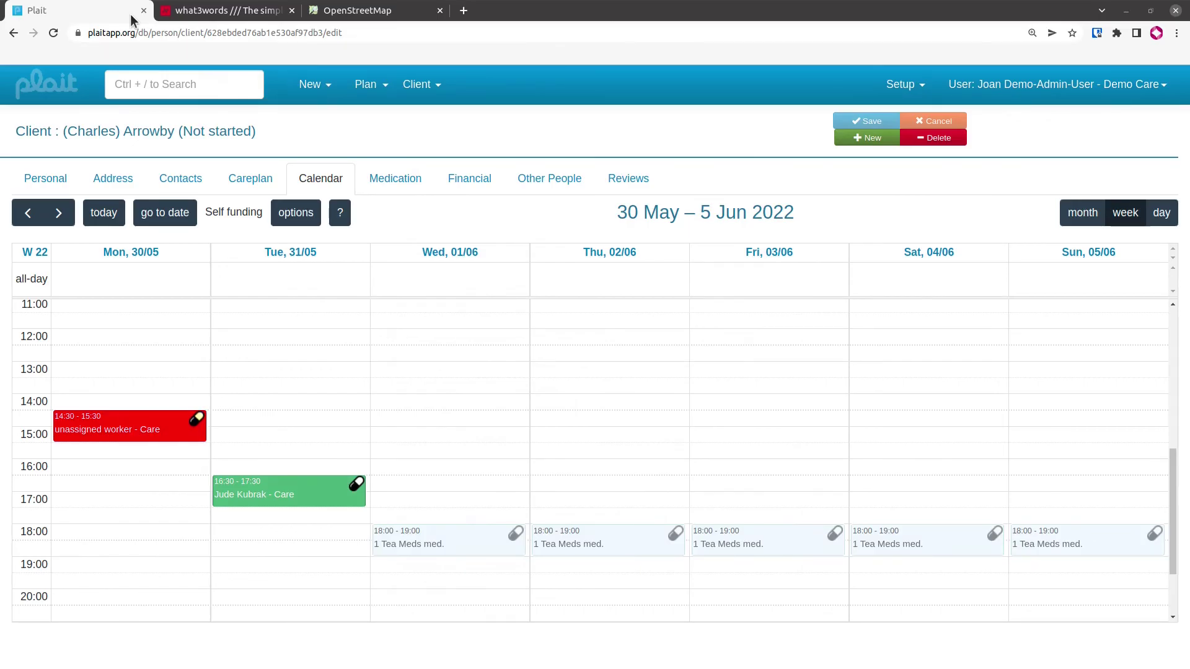